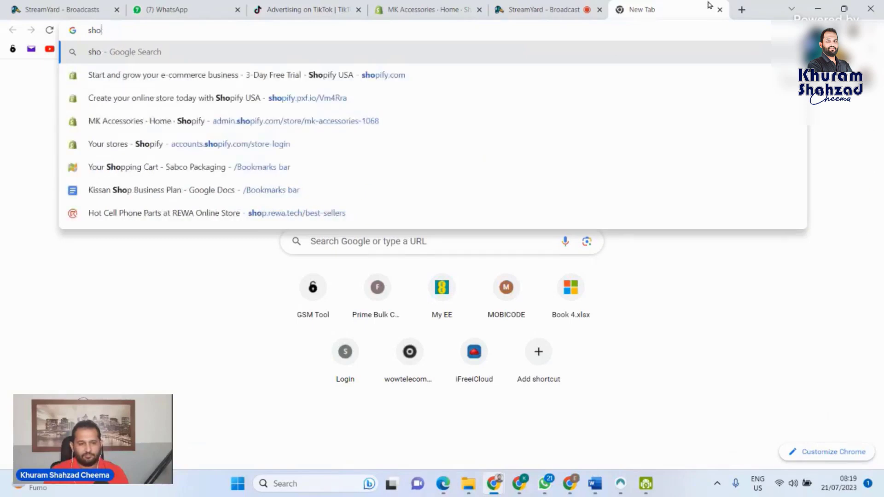
- Go to shopify.com and open its pricing page
text(pify)
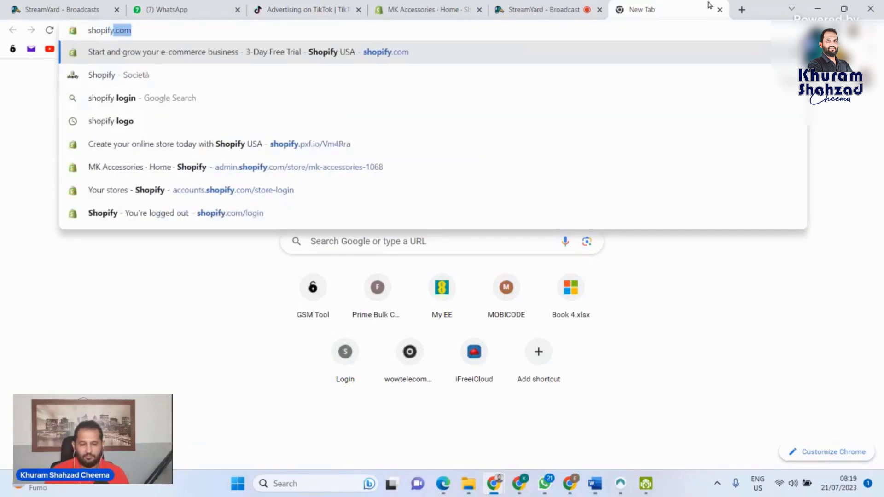
key(Return)
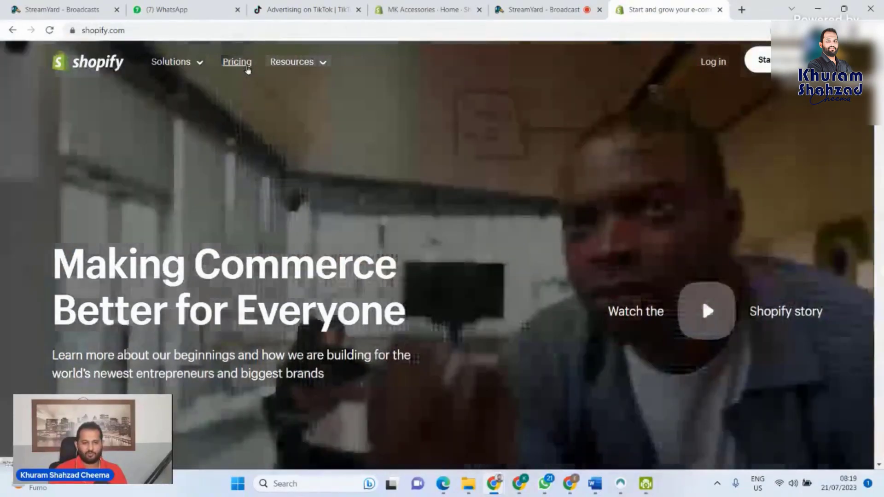
click(246, 67)
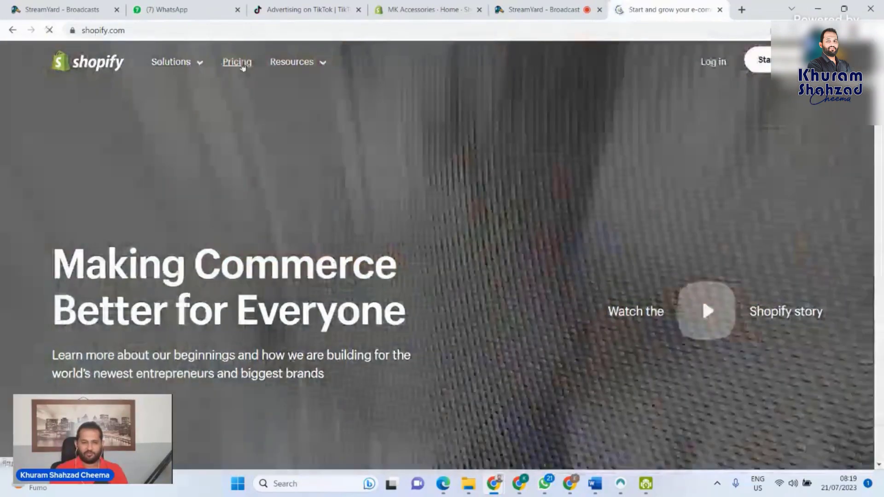
scroll(442, 253, down, 1)
scroll(392, 281, down, 5)
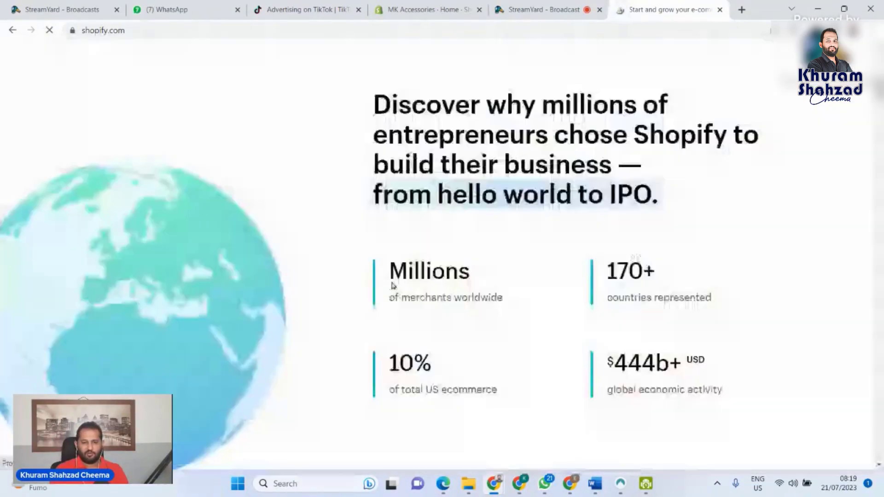
scroll(393, 286, down, 5)
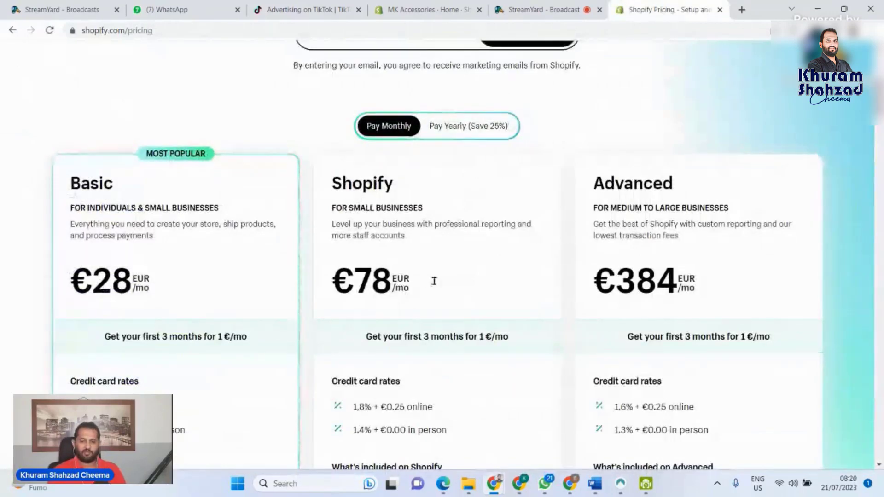
- Review the Basic, Shopify and Advanced plans and the free trial offer on the pricing page
scroll(618, 312, down, 5)
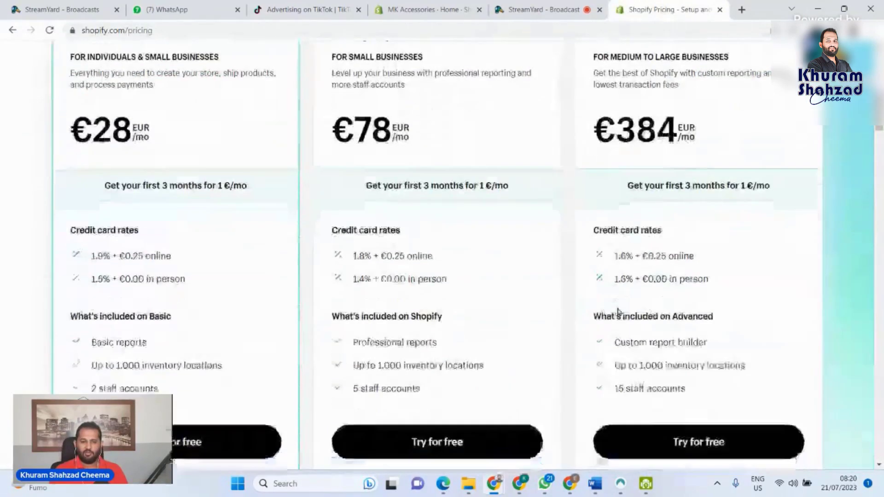
scroll(356, 214, up, 5)
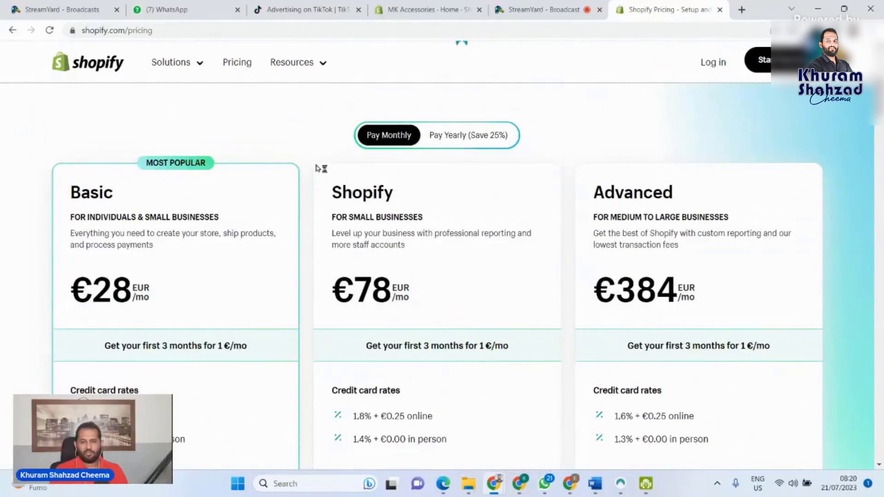
scroll(322, 135, up, 5)
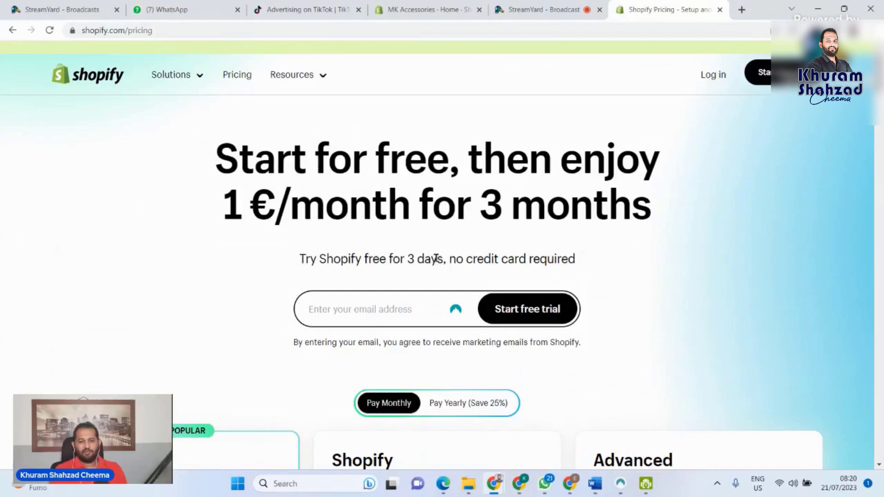
drag(435, 258, 367, 258)
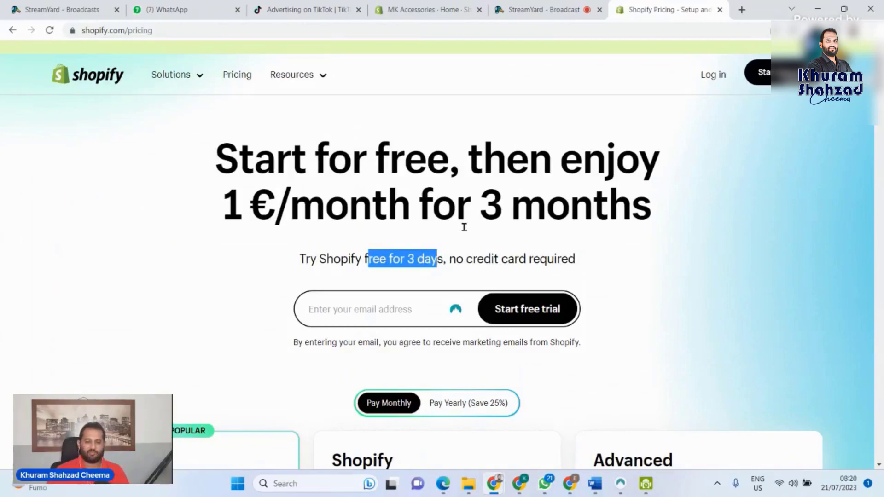
scroll(464, 227, down, 7)
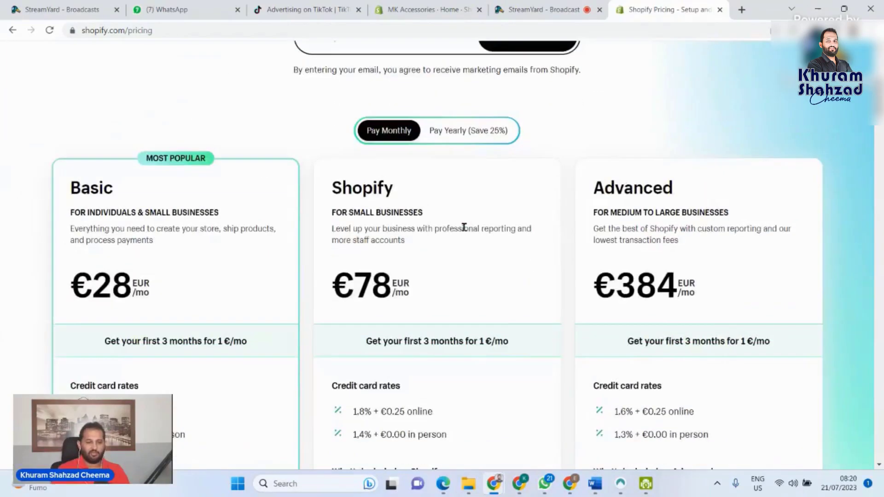
scroll(524, 138, up, 2)
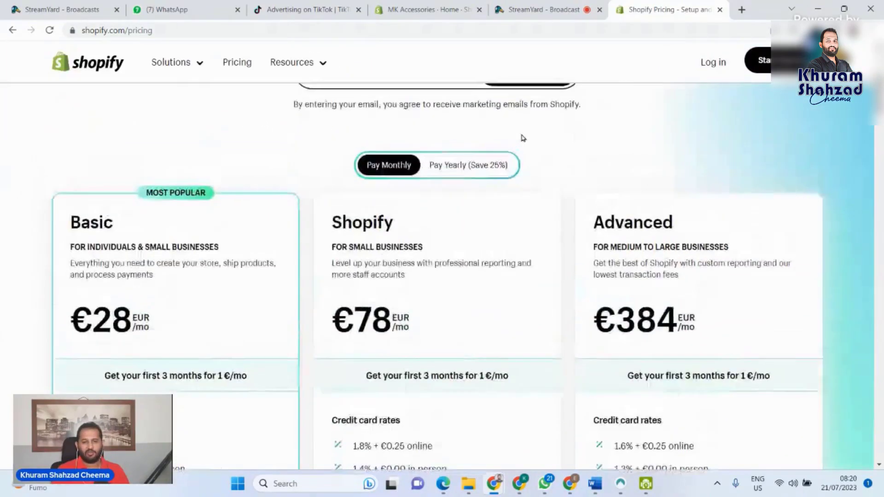
- Compare the plan prices under monthly and yearly billing, and check what the plans include
click(473, 169)
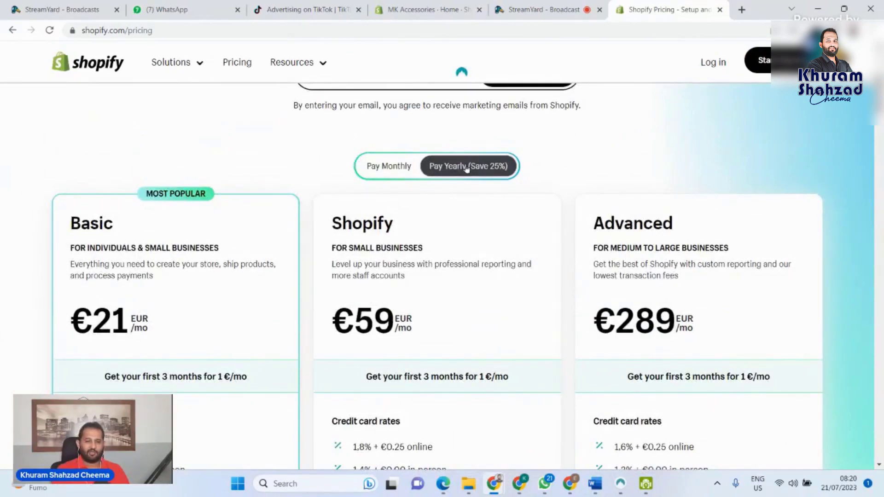
click(368, 166)
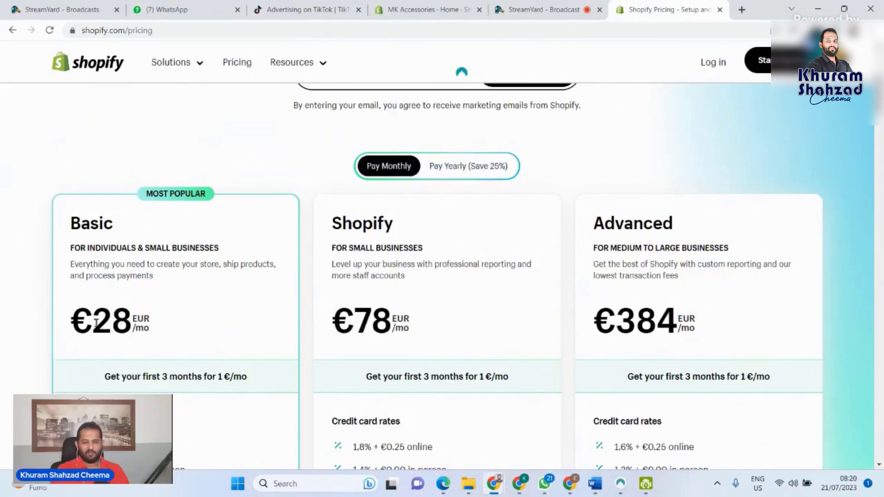
click(469, 168)
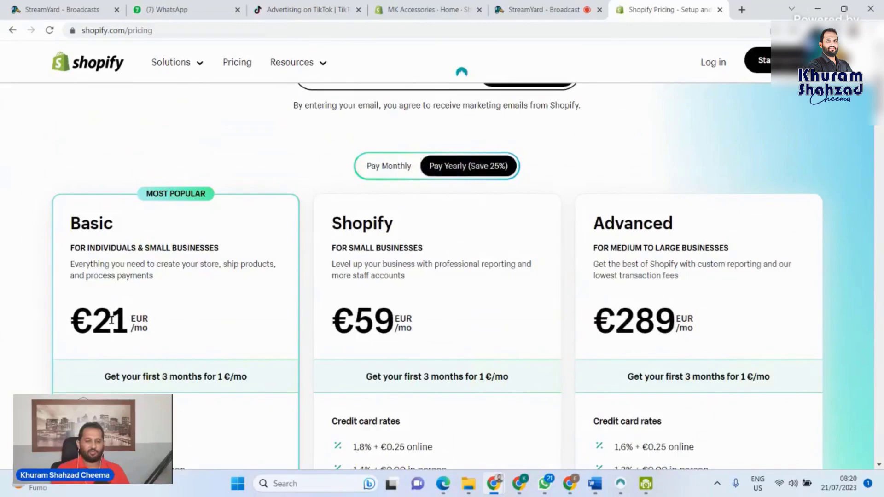
scroll(111, 320, down, 5)
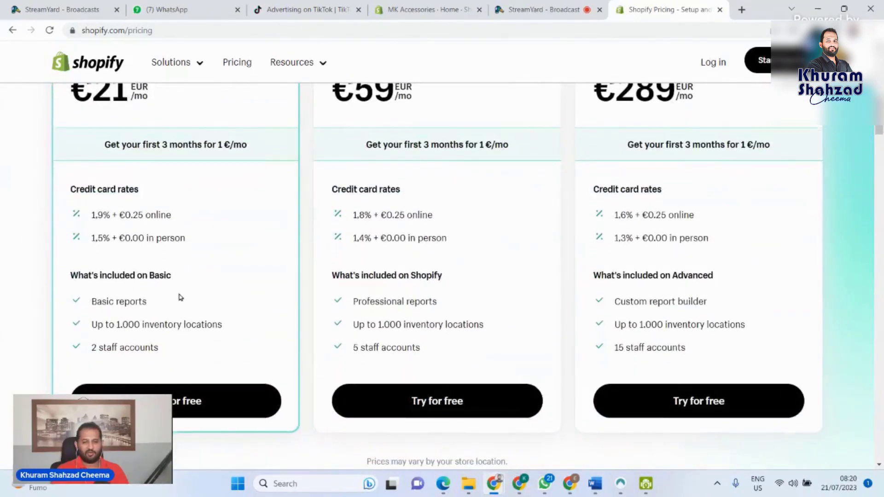
scroll(178, 298, up, 3)
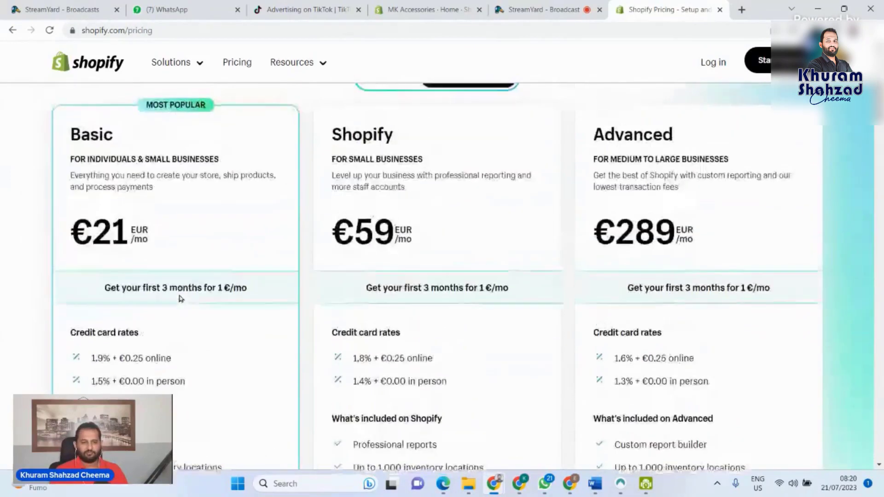
scroll(233, 221, up, 3)
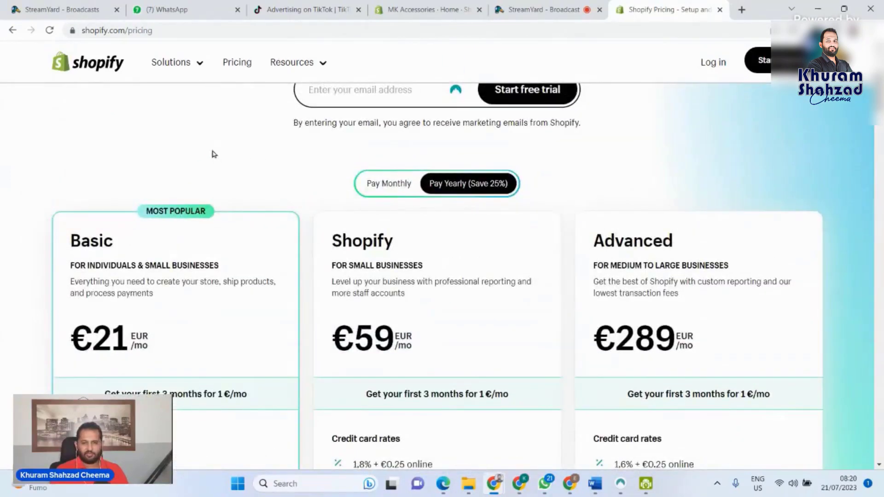
scroll(366, 170, up, 3)
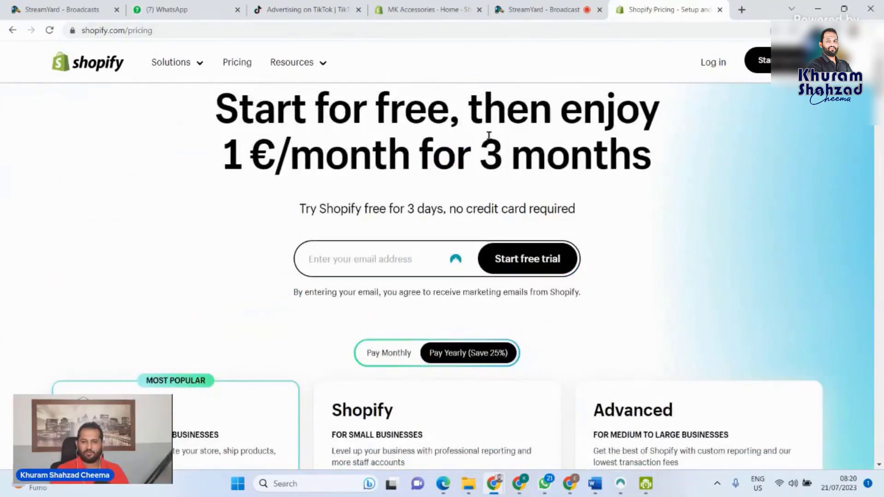
- Close the pricing page and open the Online Store themes page in the MK Accessories store admin
click(719, 9)
click(490, 5)
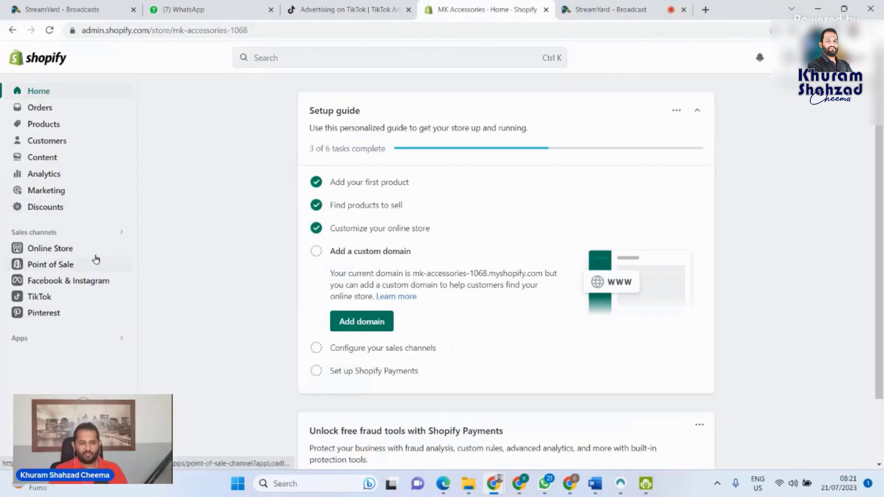
click(51, 253)
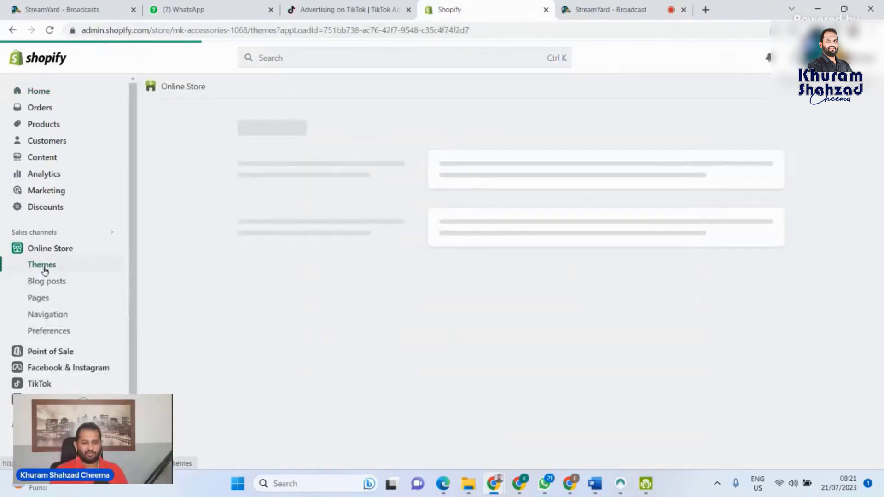
click(45, 270)
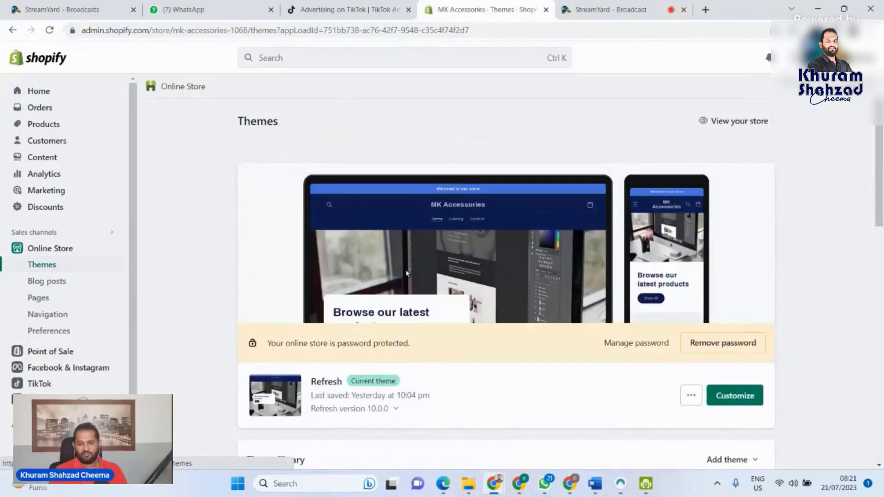
- Visit the Theme Store from the Explore more themes section and filter the theme listing by Free price
scroll(587, 313, down, 5)
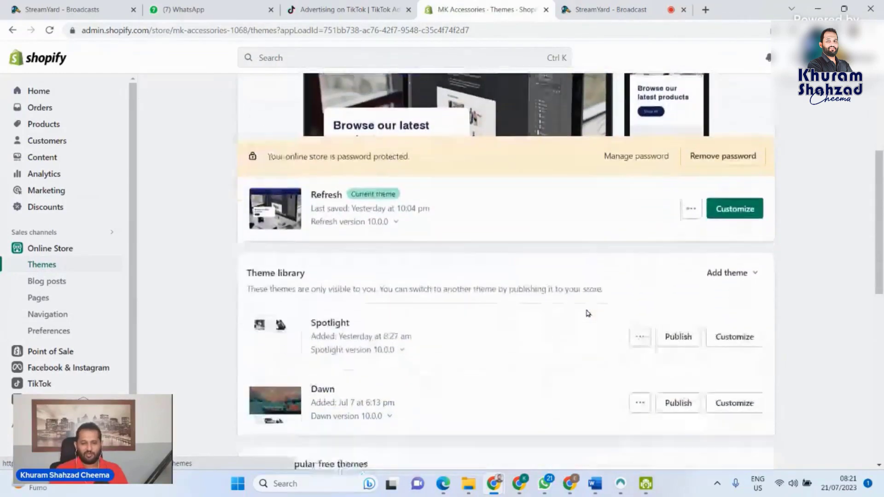
scroll(587, 313, down, 9)
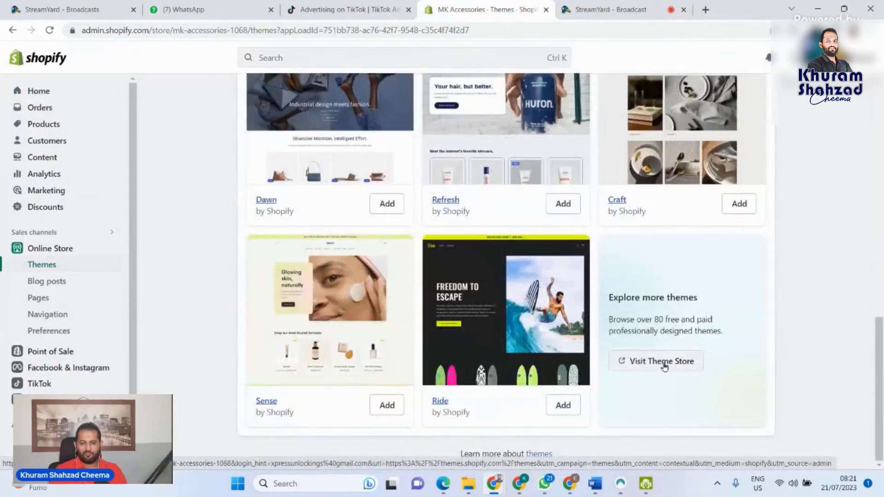
click(664, 363)
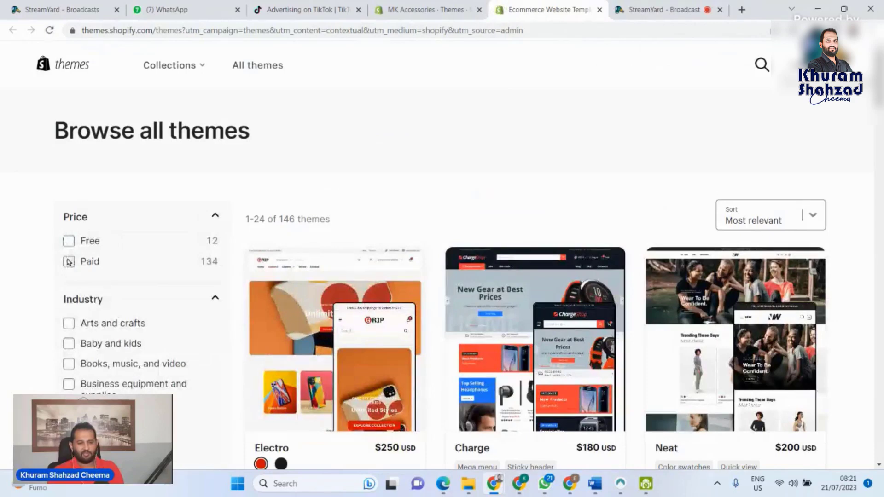
scroll(449, 298, down, 1)
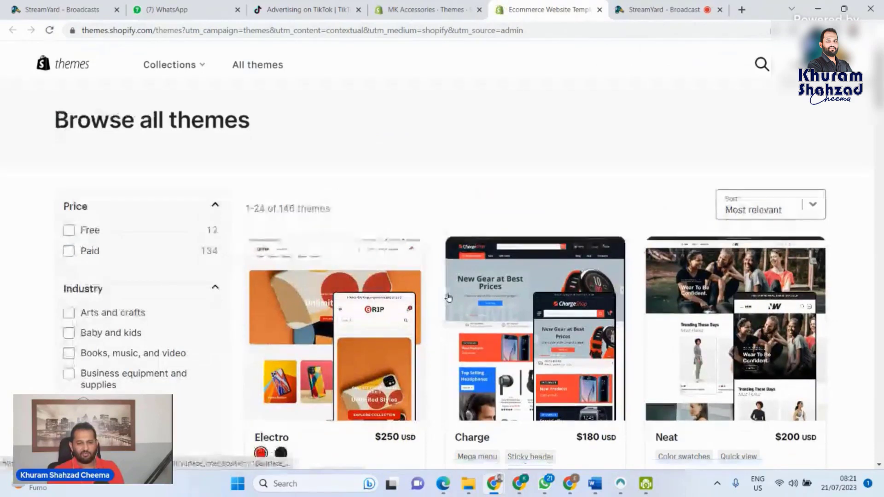
scroll(449, 298, down, 5)
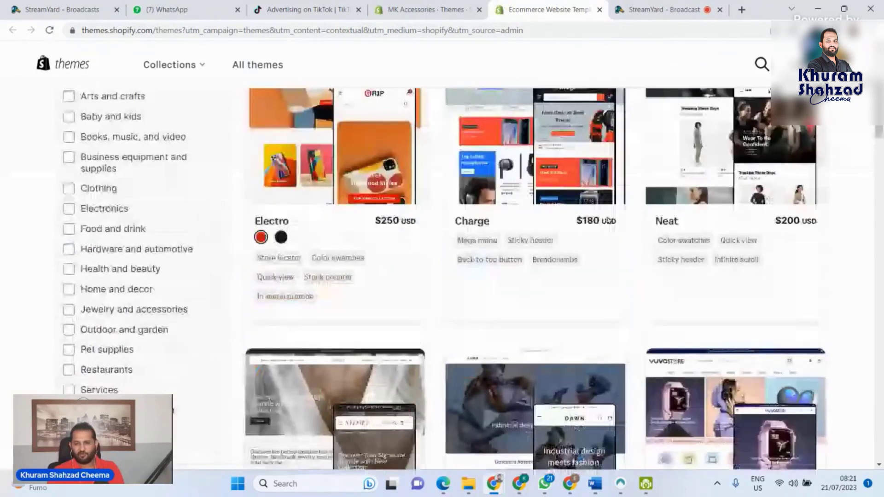
scroll(476, 317, down, 5)
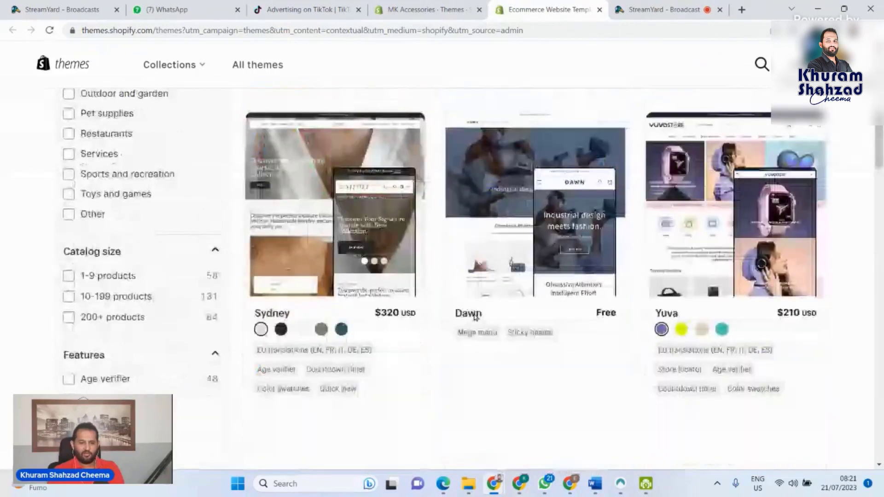
scroll(273, 252, up, 6)
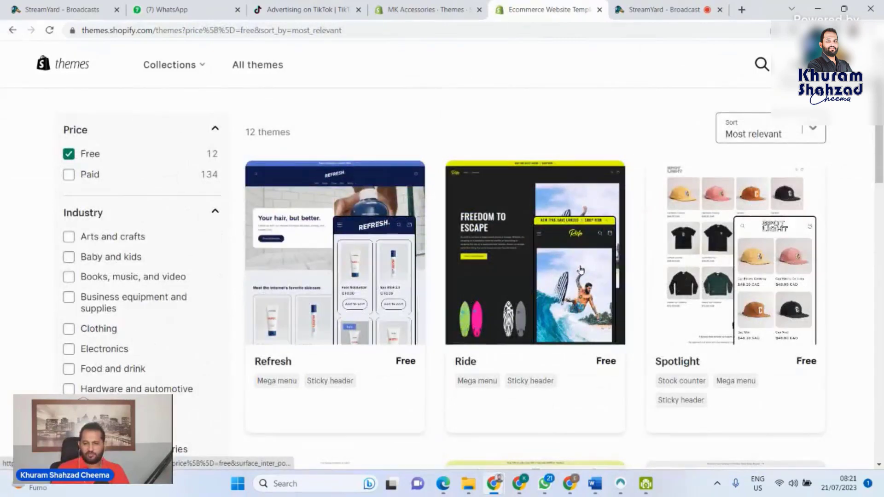
- Look through the free themes in the Theme Store, such as Refresh, Ride, Spotlight, Dawn, Sense and Studio
scroll(581, 270, down, 2)
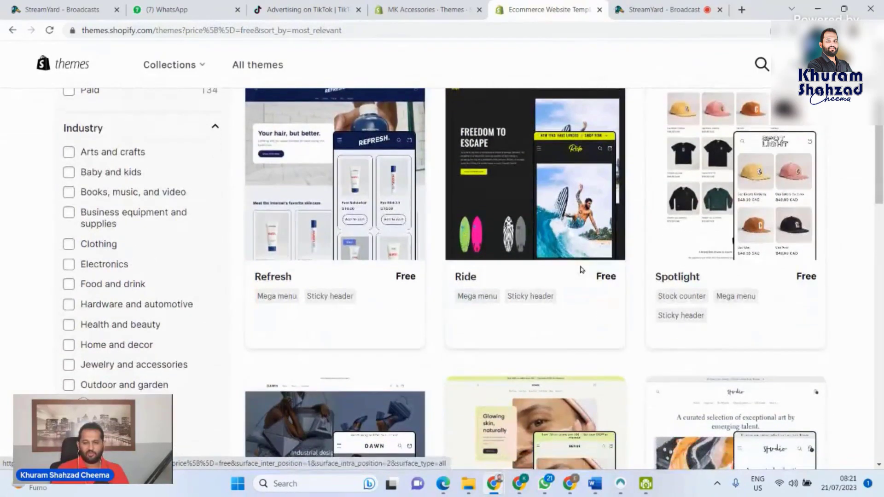
scroll(581, 270, down, 1)
scroll(580, 269, down, 4)
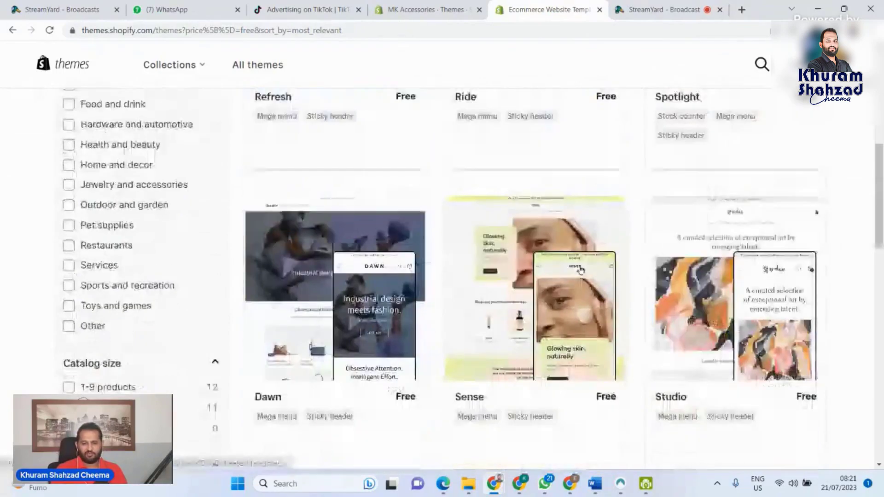
scroll(580, 270, up, 1)
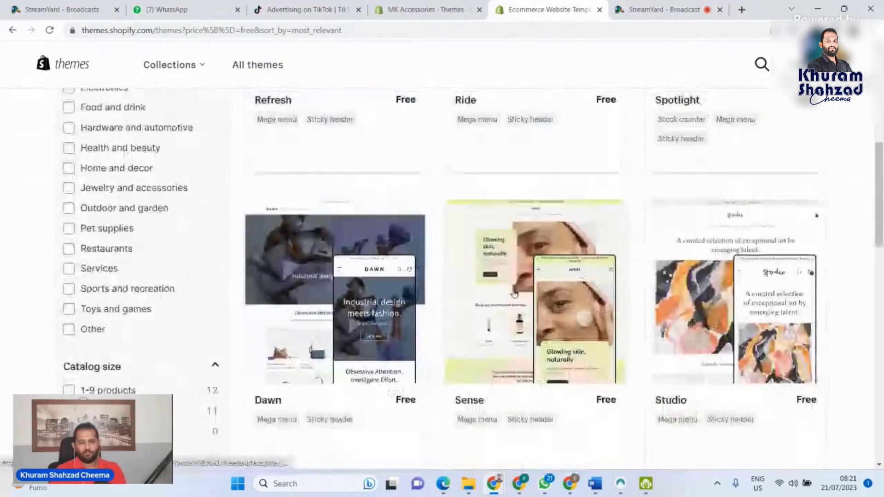
scroll(515, 293, up, 5)
scroll(514, 294, up, 2)
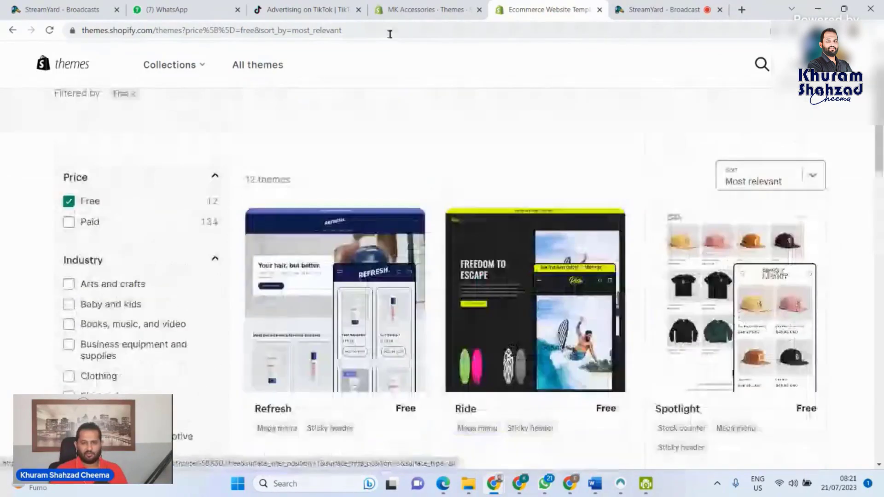
- Close the Theme Store and review the current theme and theme library in the store admin
click(601, 10)
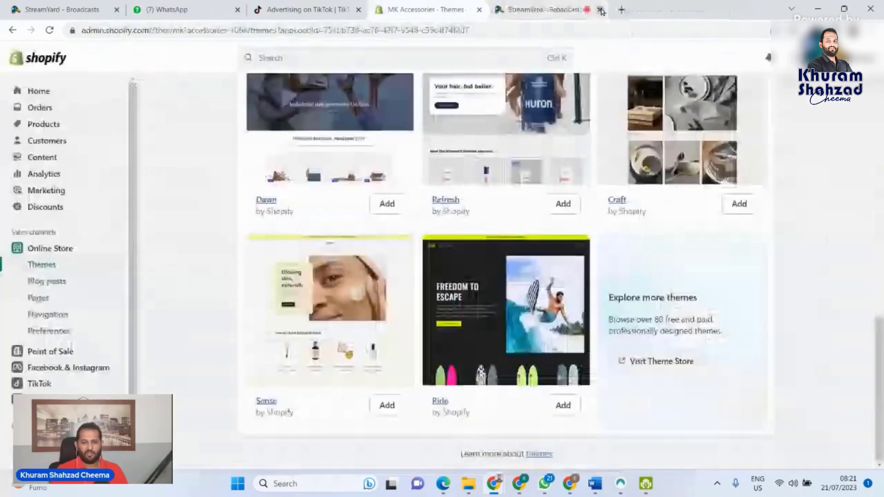
scroll(611, 184, up, 5)
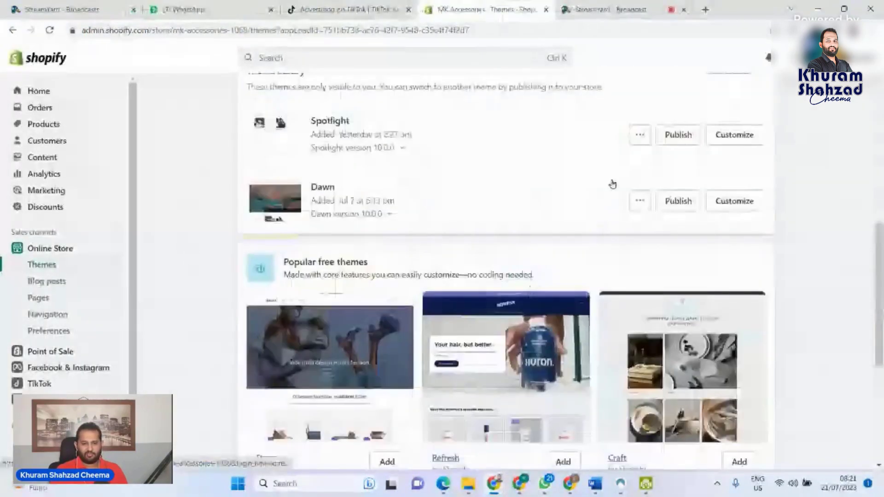
scroll(611, 183, up, 7)
scroll(332, 272, down, 5)
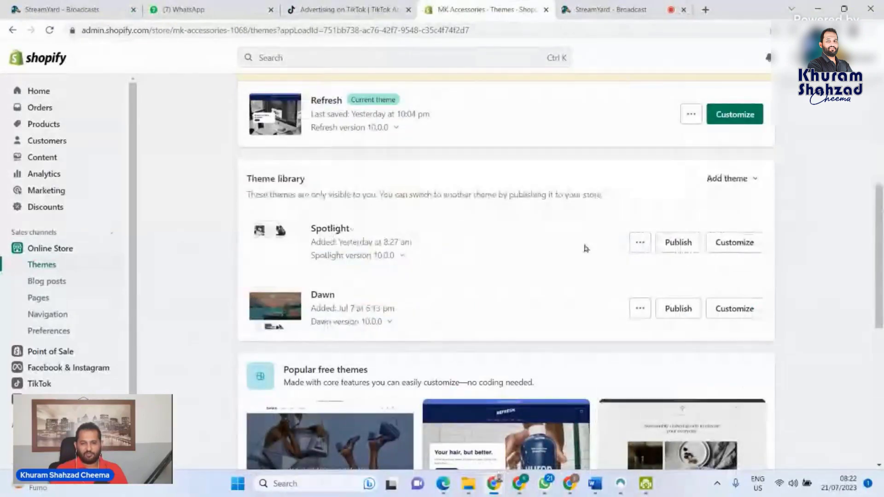
- Open the current theme, Refresh, for customization from the themes page
scroll(585, 249, up, 3)
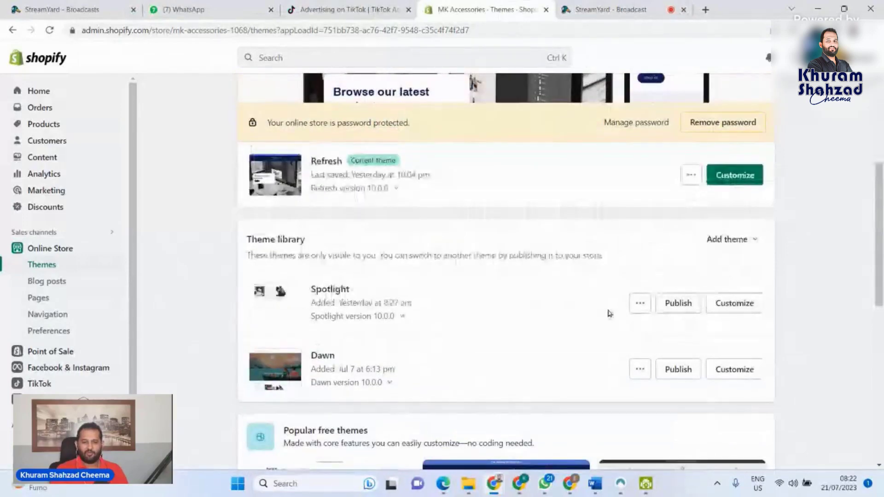
scroll(349, 178, up, 2)
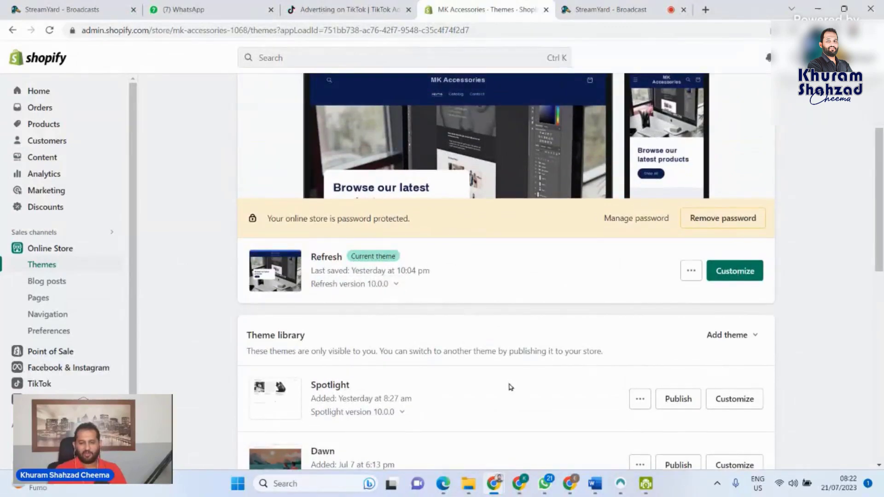
scroll(517, 386, down, 2)
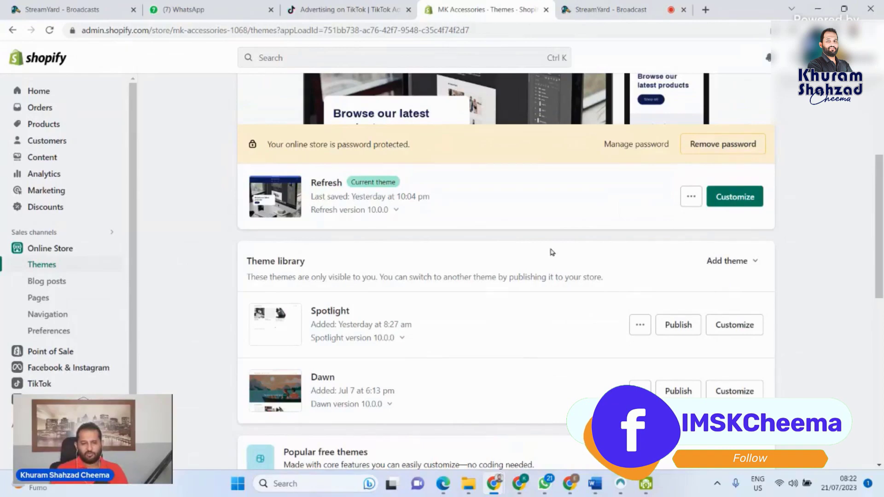
scroll(552, 252, up, 1)
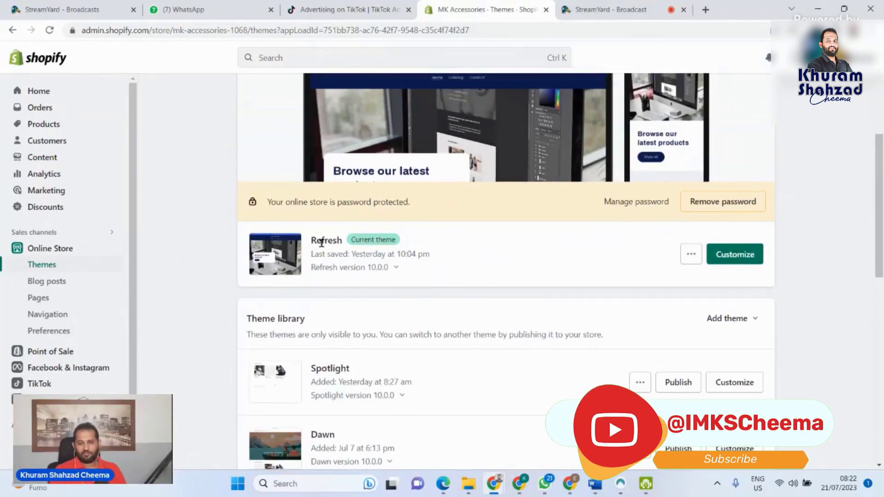
click(741, 260)
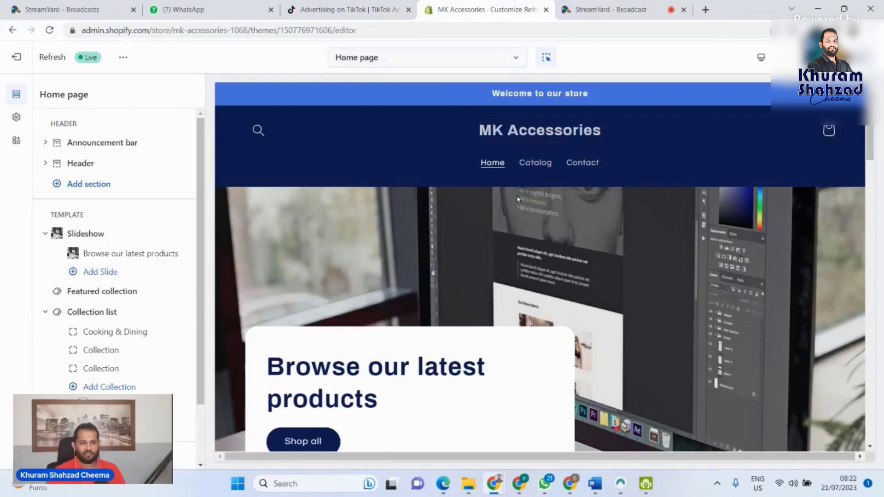
- Look through the whole home page preview of the Refresh theme, from the slideshow down to the email signup footer
scroll(513, 200, down, 6)
scroll(514, 201, down, 10)
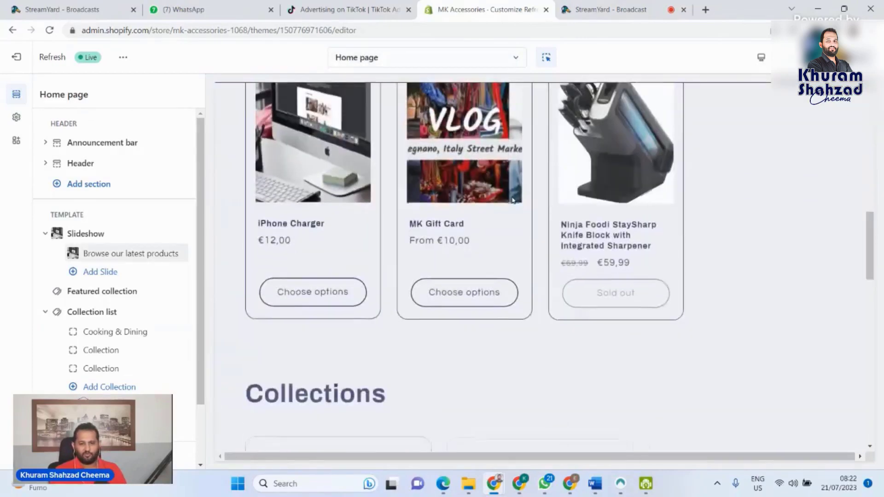
scroll(513, 201, down, 8)
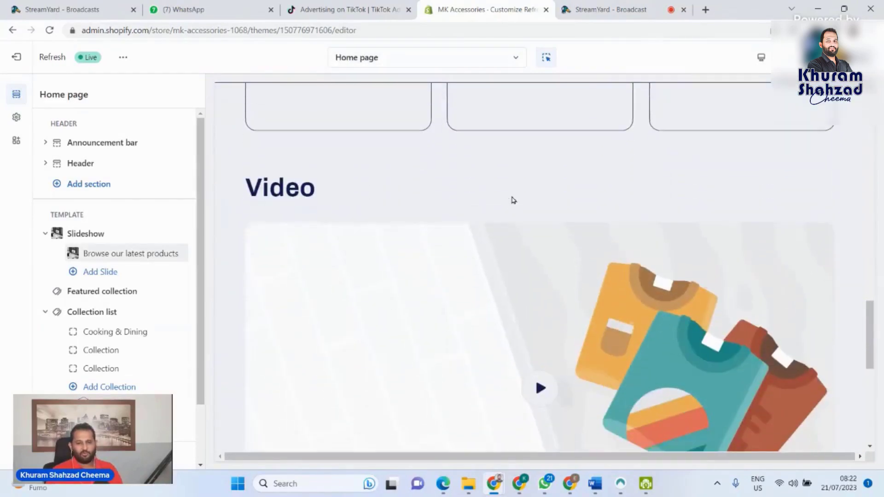
scroll(514, 200, down, 3)
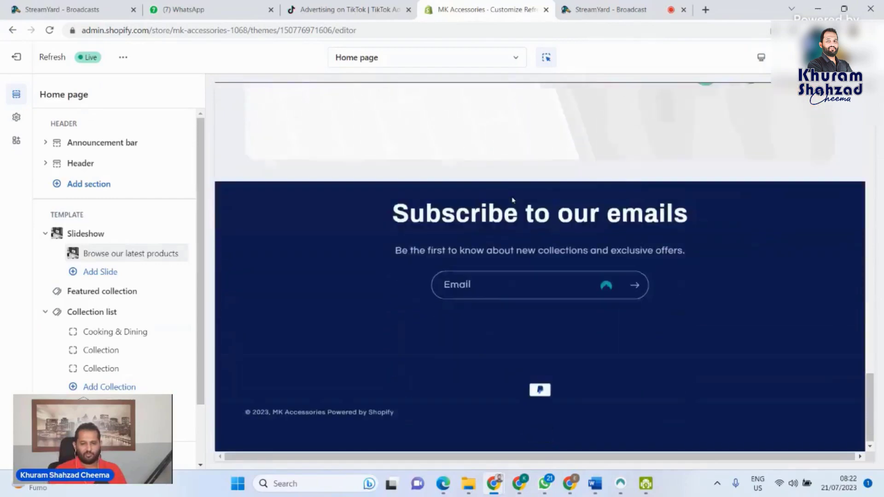
scroll(512, 199, up, 20)
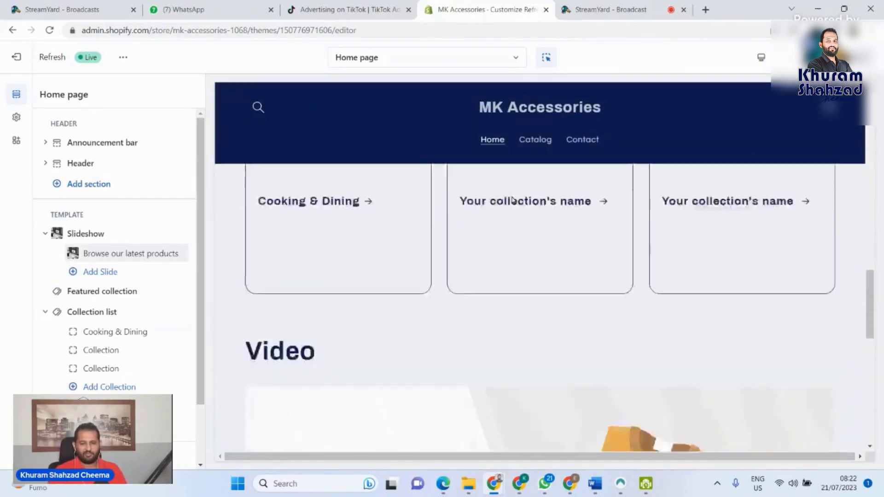
scroll(513, 200, up, 2)
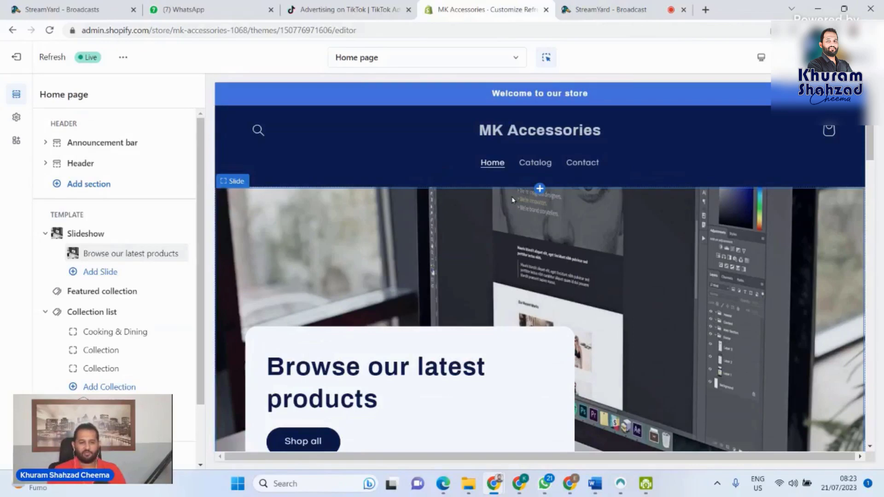
- Compare the template's section list, including Slideshow, Featured collection, Collection list and Video, with the matching parts of the home page preview
click(41, 236)
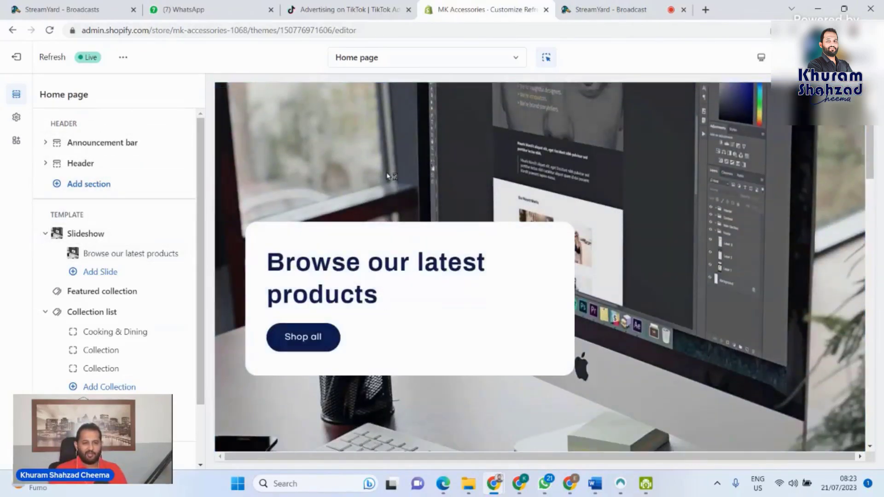
scroll(389, 176, up, 2)
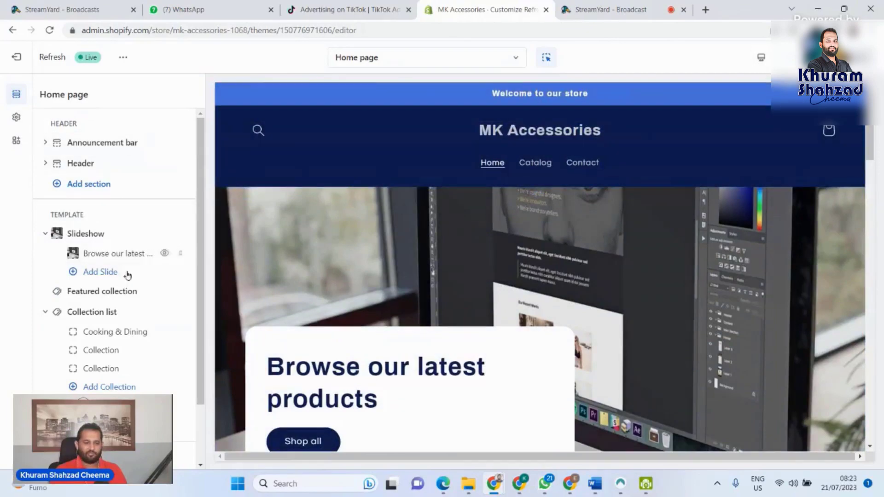
scroll(128, 276, down, 2)
scroll(434, 367, down, 5)
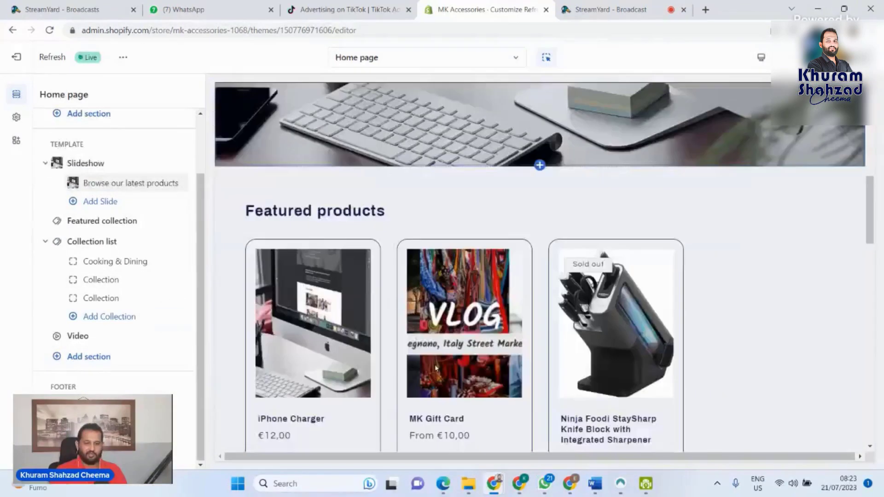
scroll(435, 368, down, 10)
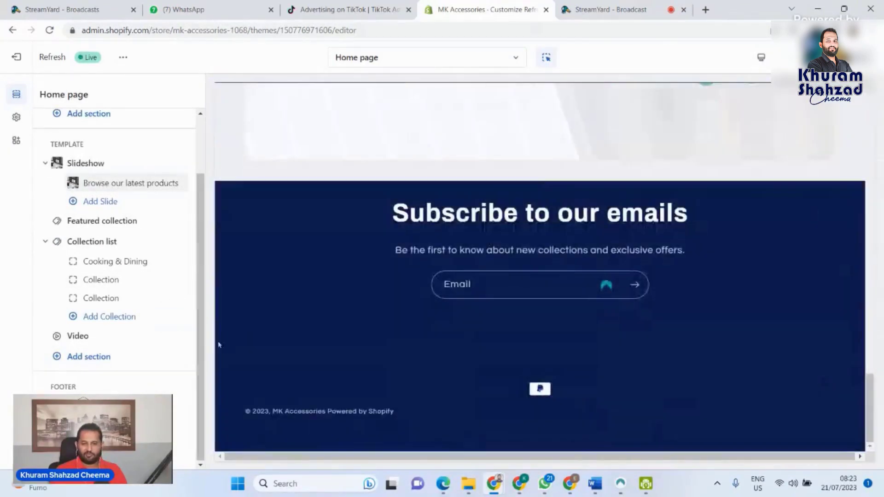
scroll(299, 225, up, 6)
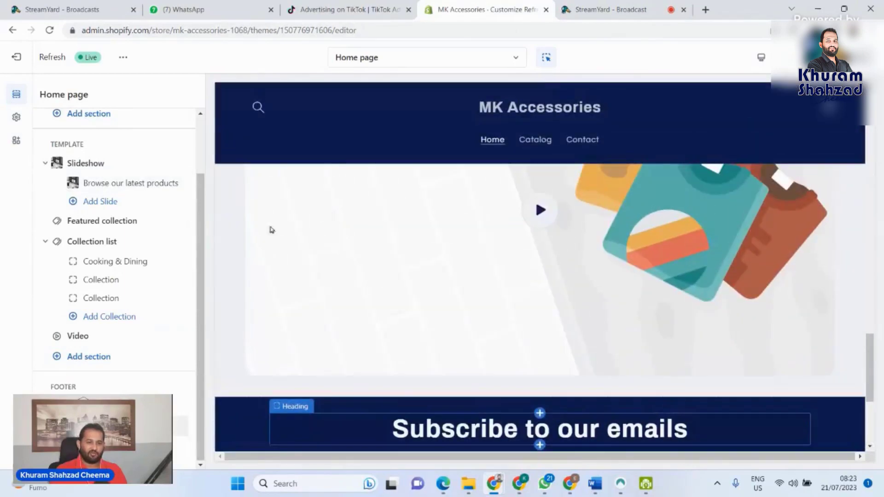
scroll(420, 250, up, 8)
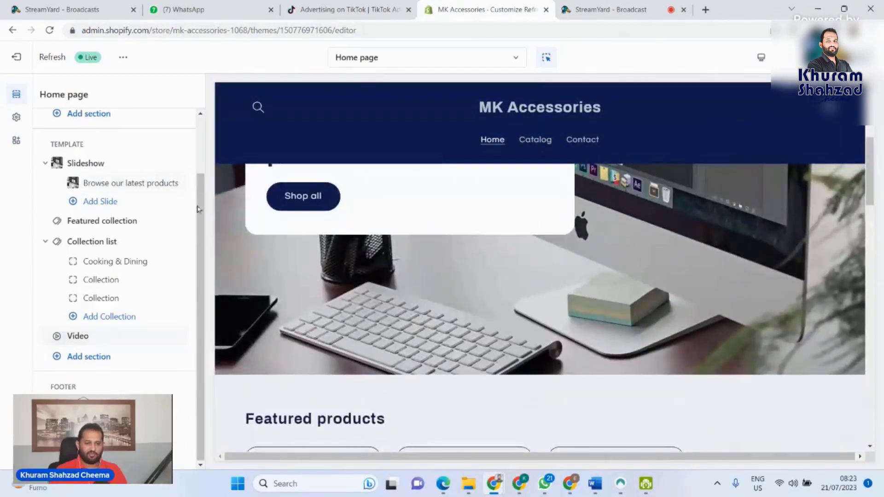
scroll(190, 200, up, 3)
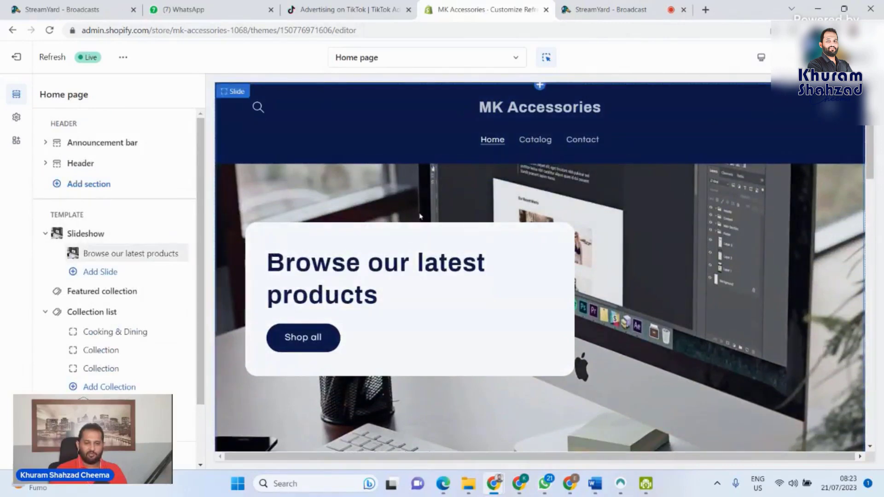
scroll(428, 276, down, 3)
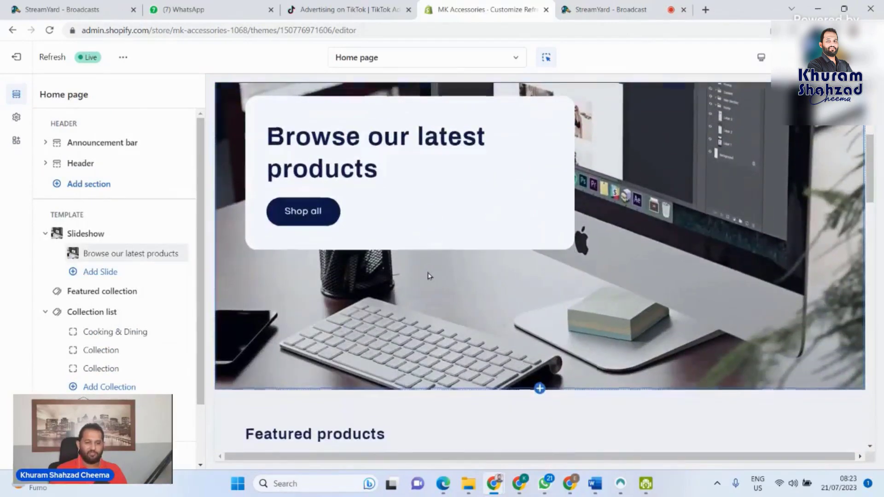
- Collapse the Slideshow and Collection list sections in the home page template outline
click(46, 234)
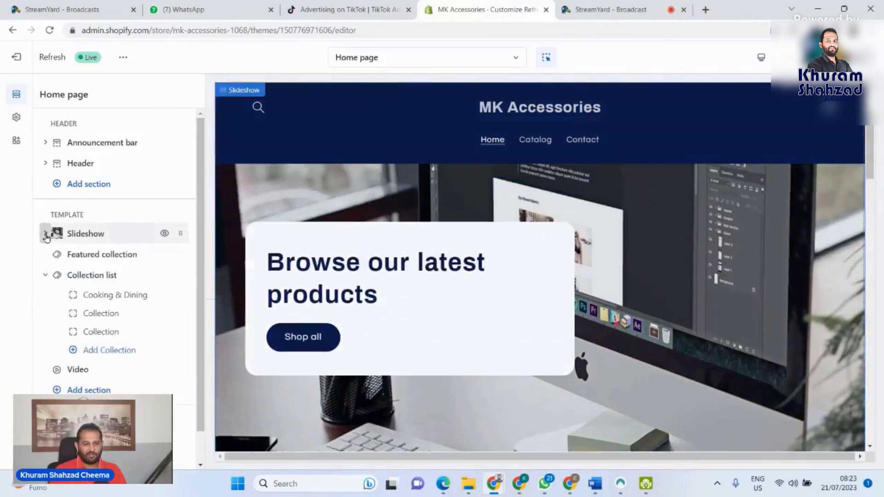
click(45, 275)
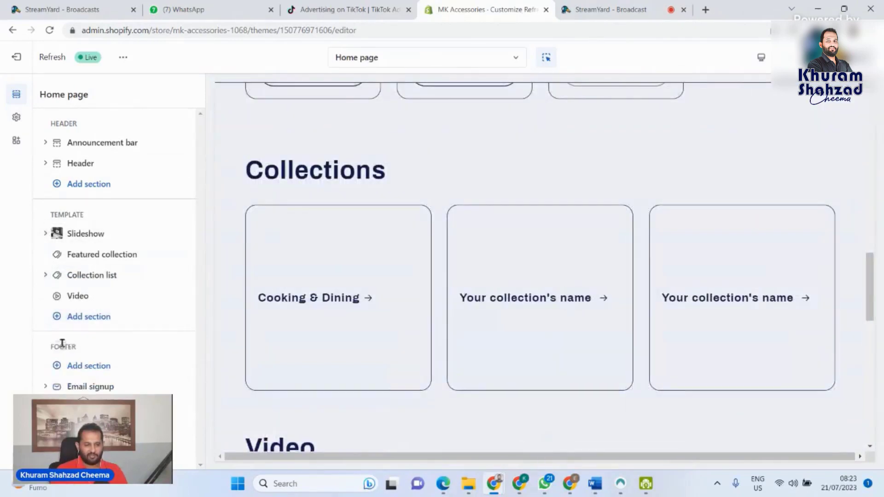
click(148, 162)
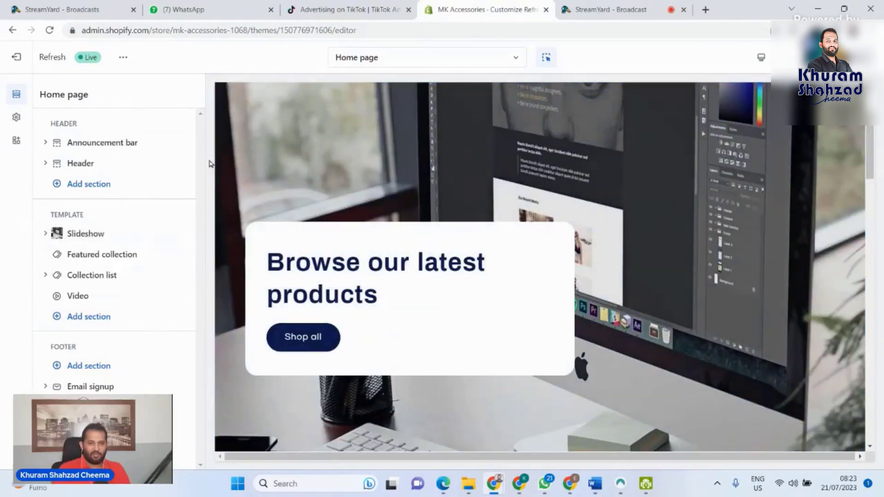
scroll(398, 153, up, 3)
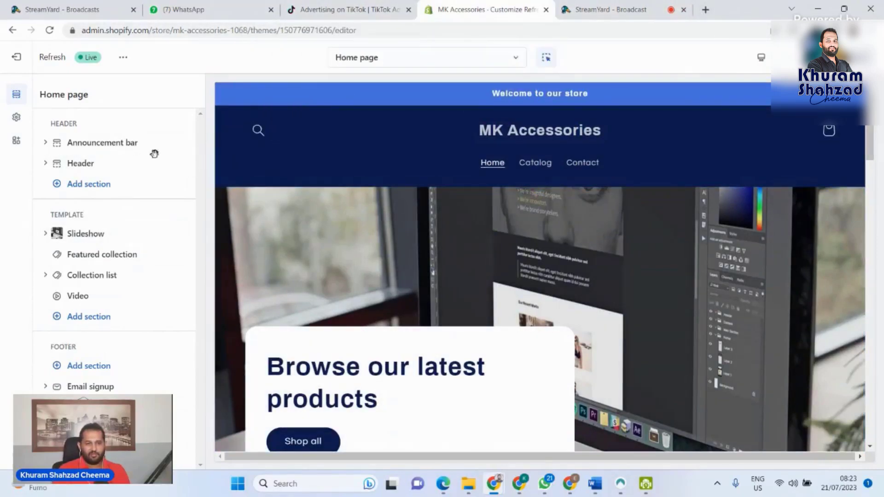
- View the live MK Accessories store in a new browser tab and look through its home page
click(121, 60)
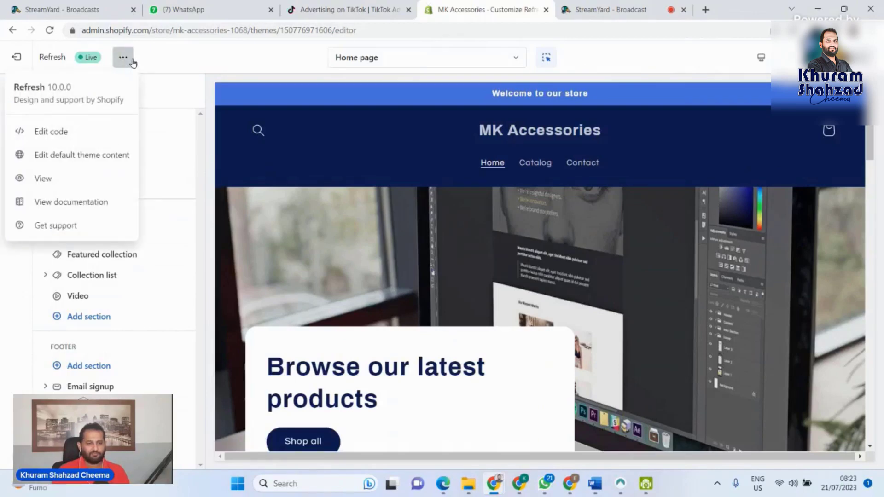
right_click(53, 180)
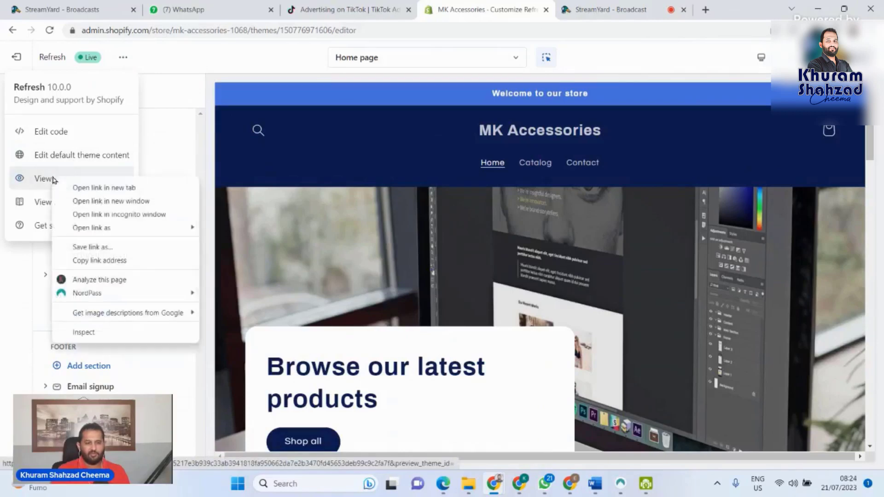
click(78, 187)
click(572, 14)
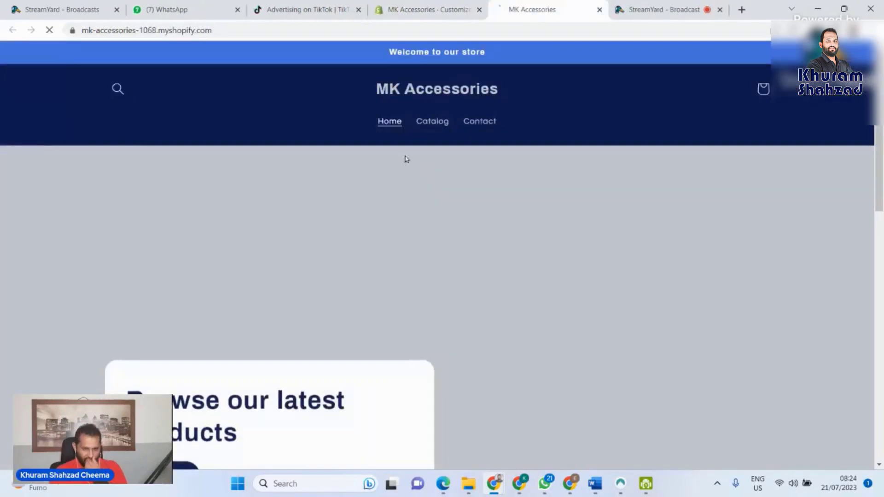
scroll(442, 236, down, 20)
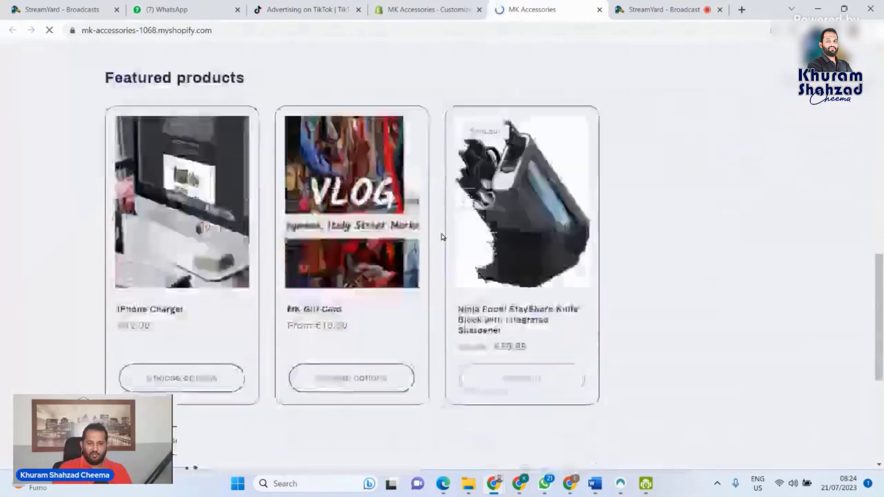
scroll(442, 237, down, 10)
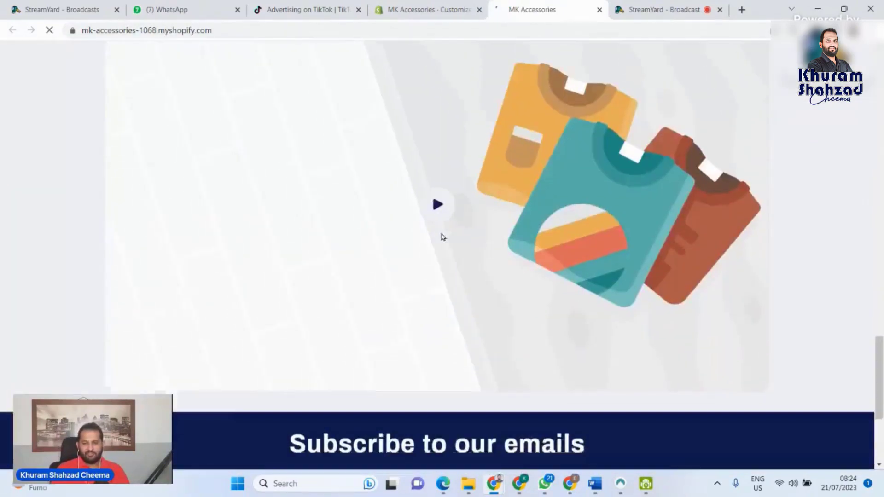
scroll(442, 236, up, 20)
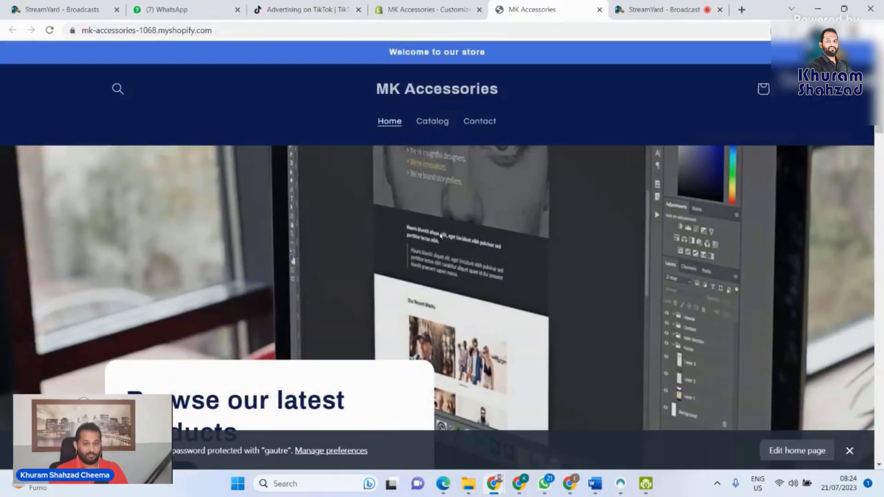
- Return to the theme editor, hide the home page's Video, Collection list and Featured collection sections, and save the changes
click(421, 9)
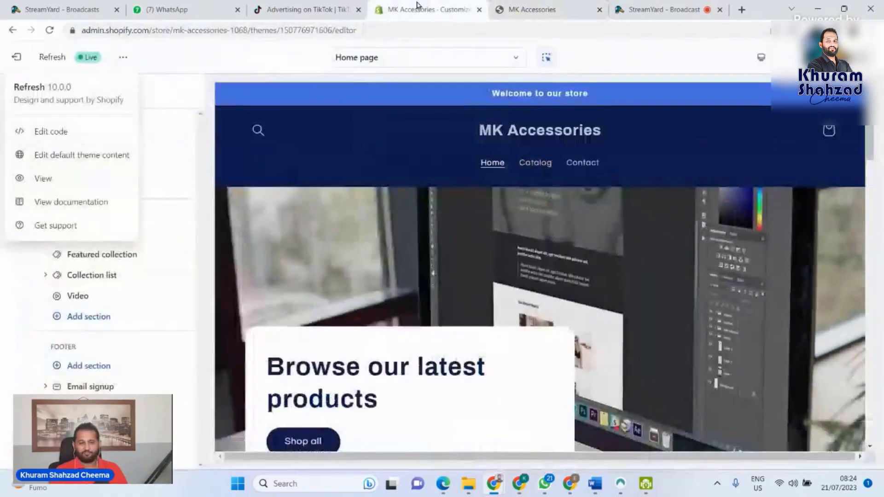
click(212, 68)
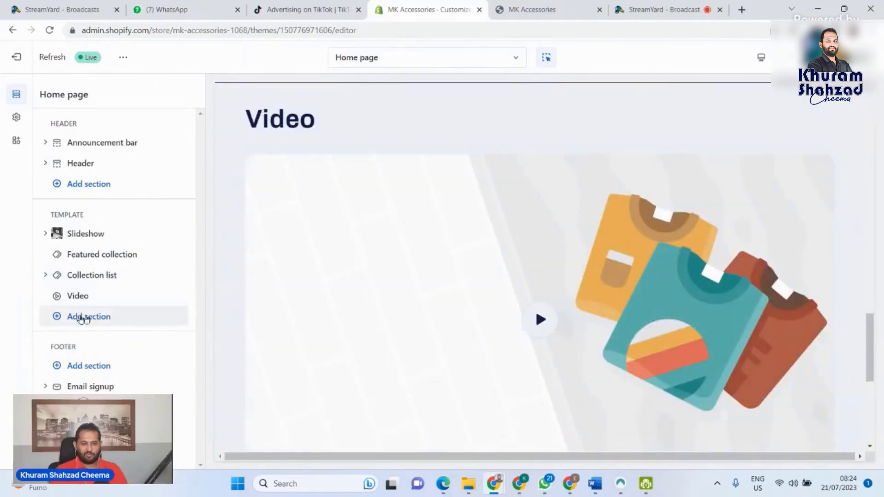
mouse_move(144, 295)
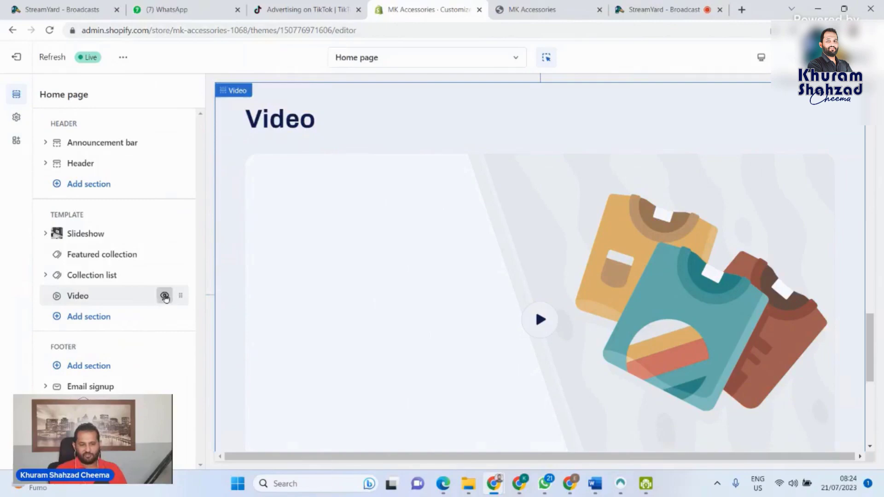
click(164, 296)
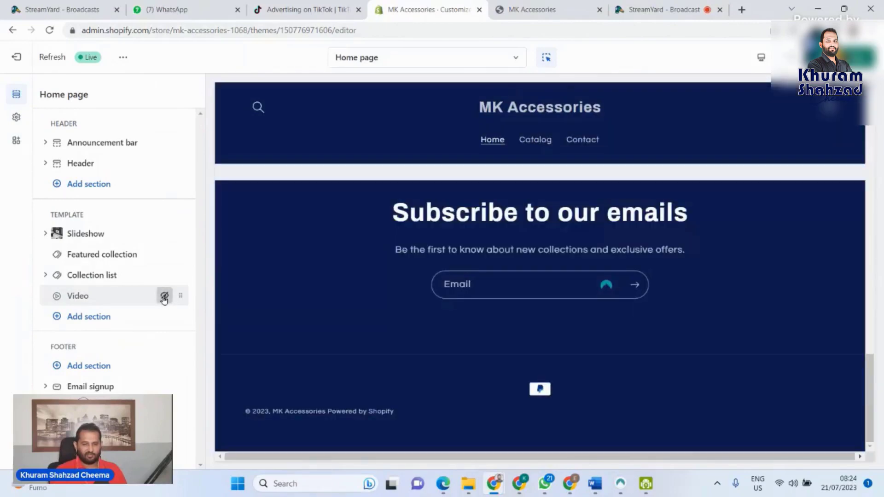
click(164, 276)
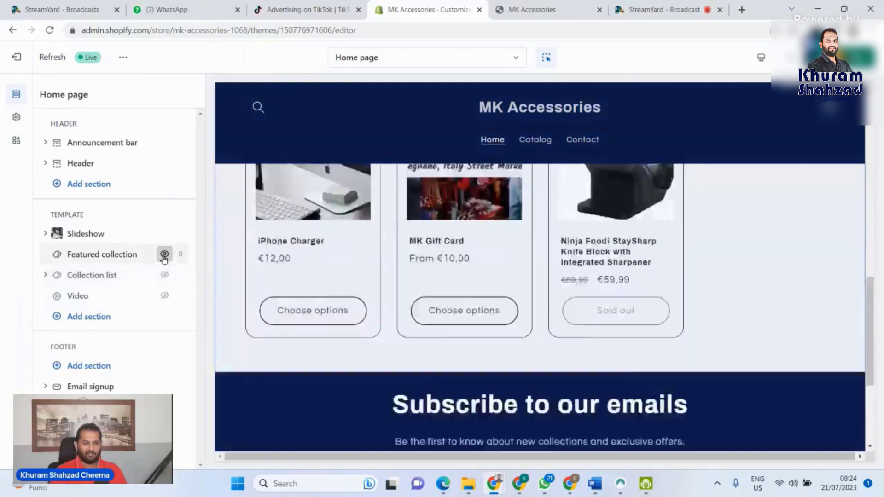
click(164, 255)
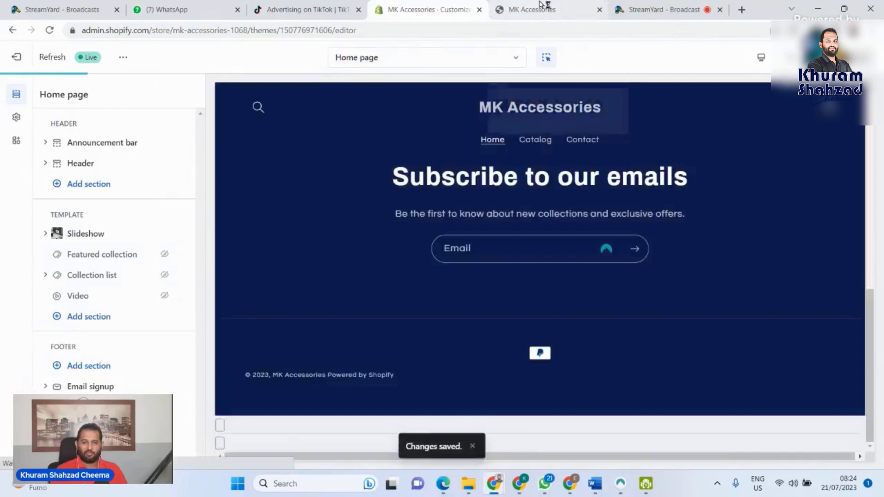
- Reload the live MK Accessories store and check its home page against the section changes saved in the theme editor
click(509, 7)
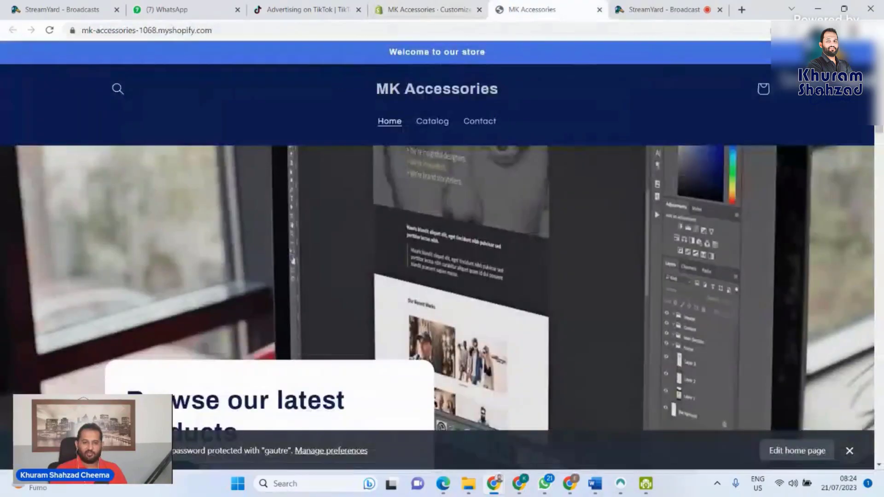
click(50, 31)
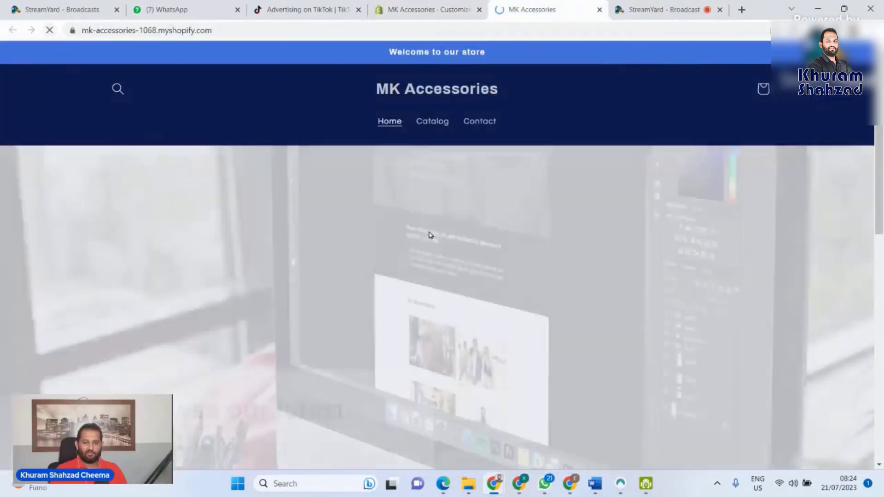
scroll(419, 234, down, 10)
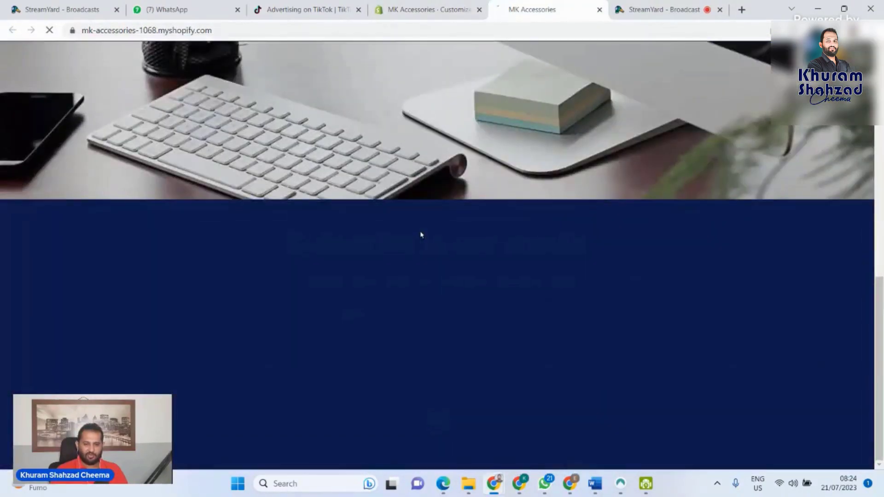
scroll(449, 197, up, 10)
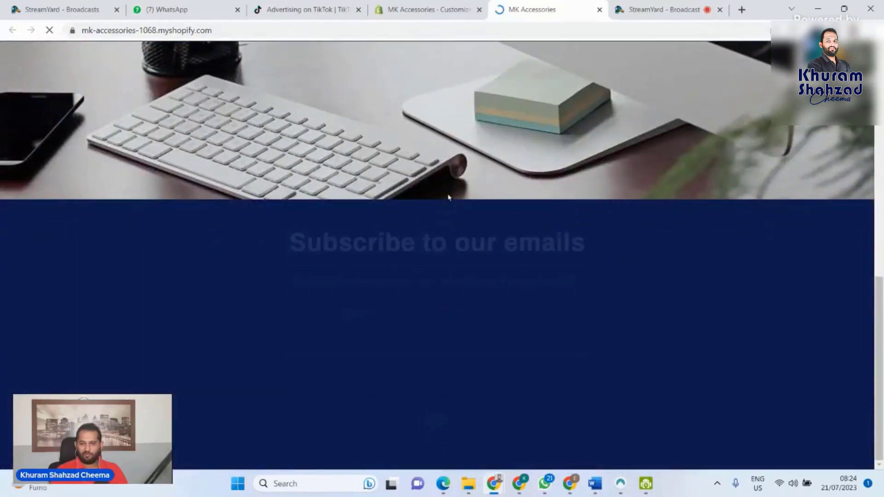
scroll(450, 196, down, 10)
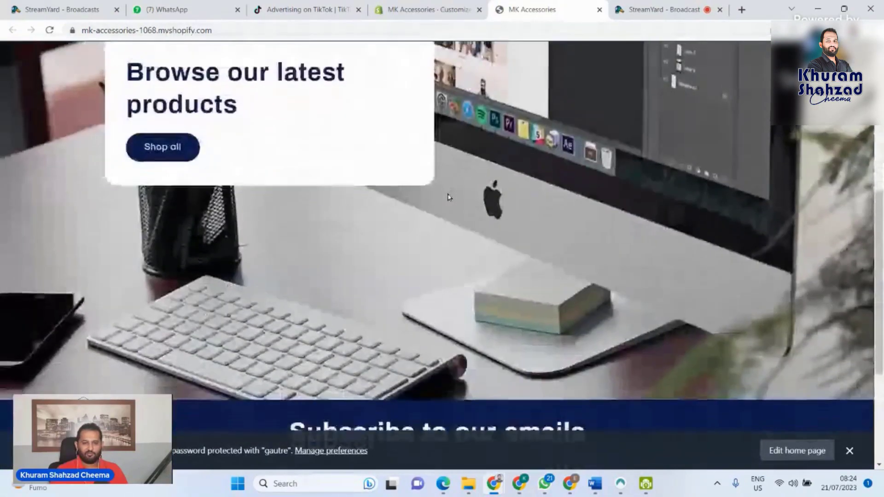
- Hide the Slideshow section in the theme editor, save the change, and reload the live store to check its home page
click(401, 9)
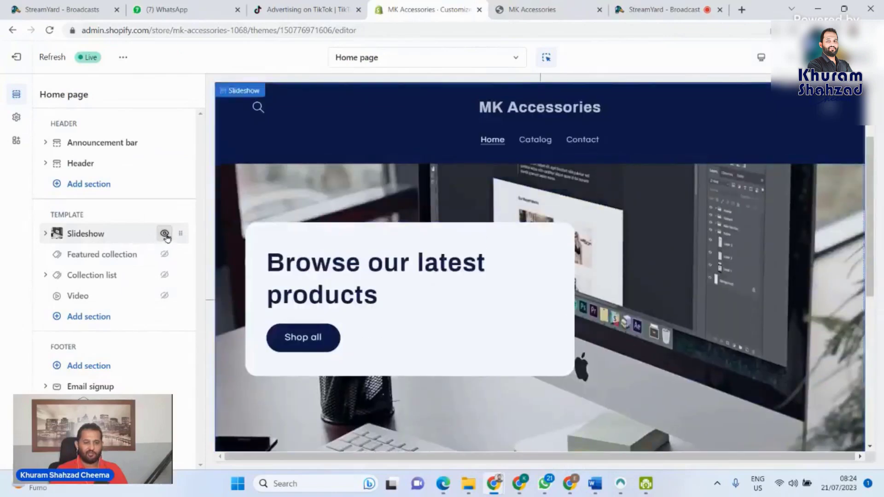
click(164, 233)
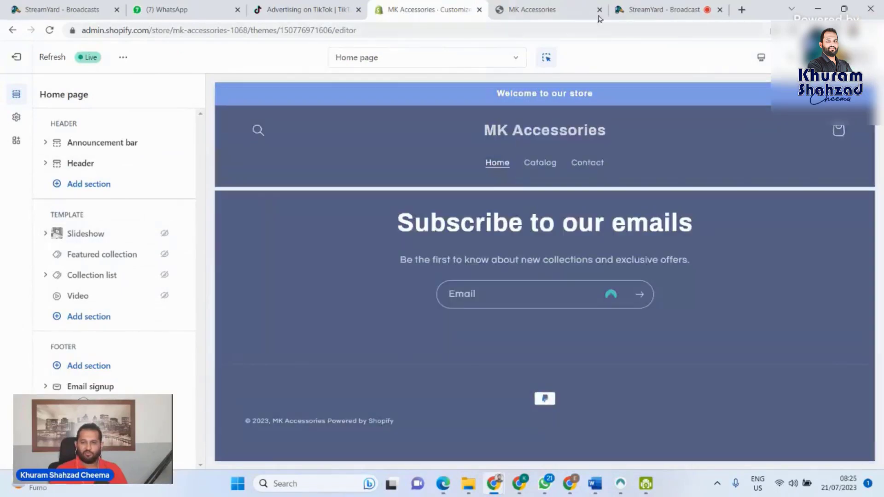
click(543, 8)
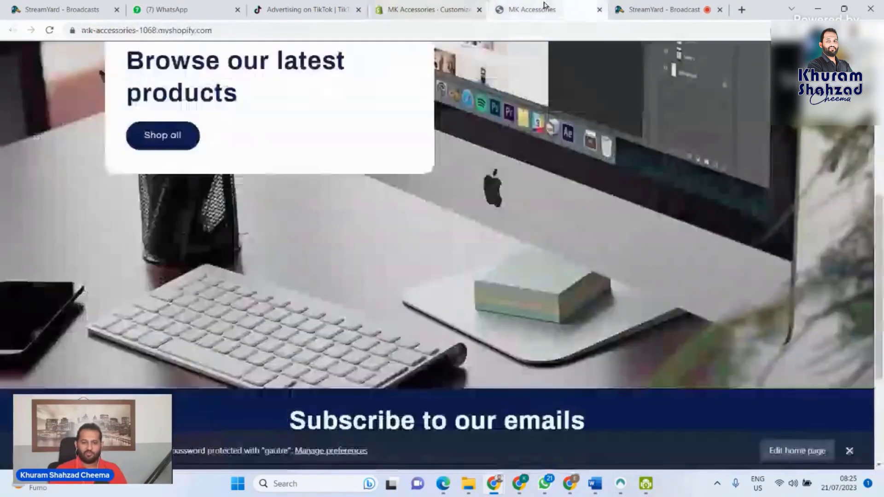
click(51, 30)
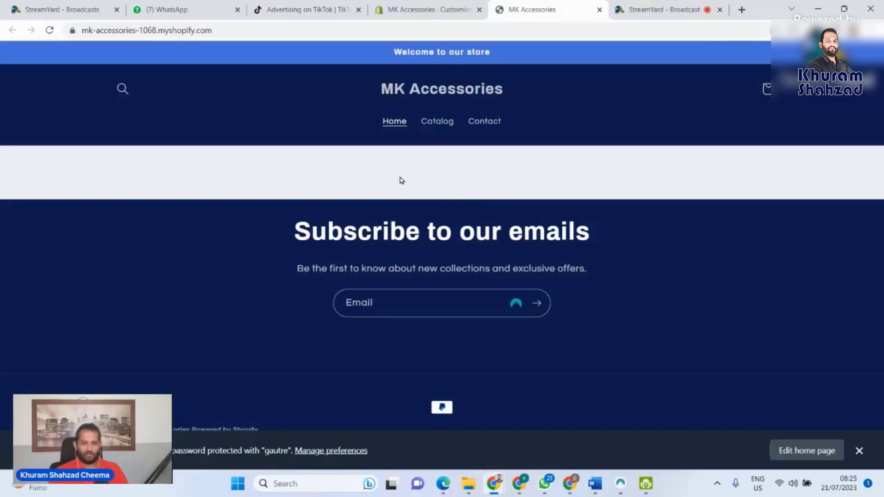
- Back in the theme editor, examine the section types that can be added to the home page template and their previews
click(435, 8)
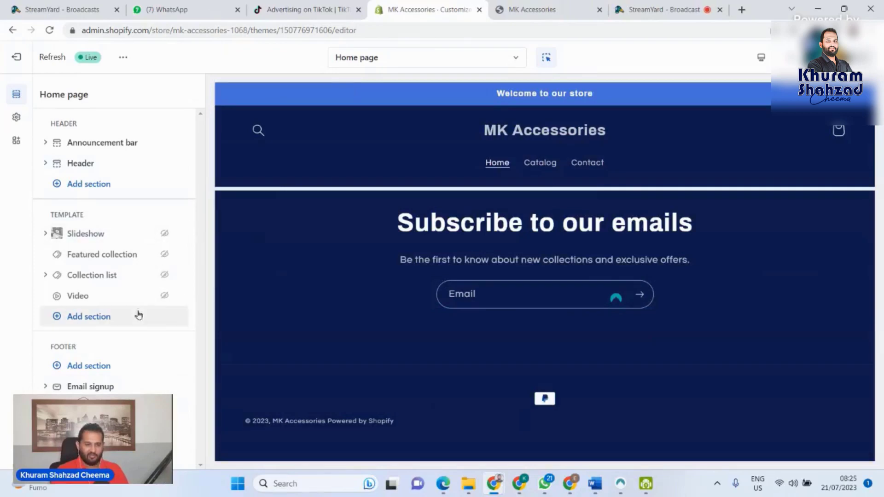
click(57, 317)
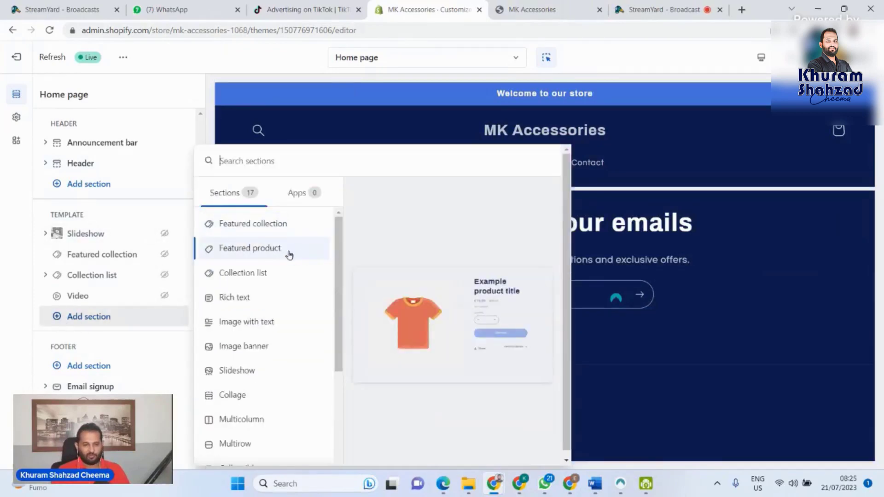
scroll(266, 375, down, 2)
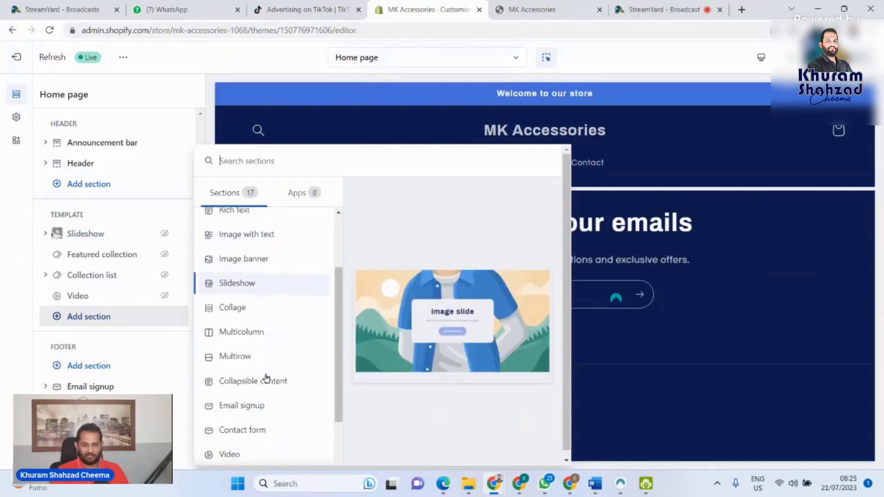
scroll(264, 288, down, 2)
scroll(264, 288, up, 4)
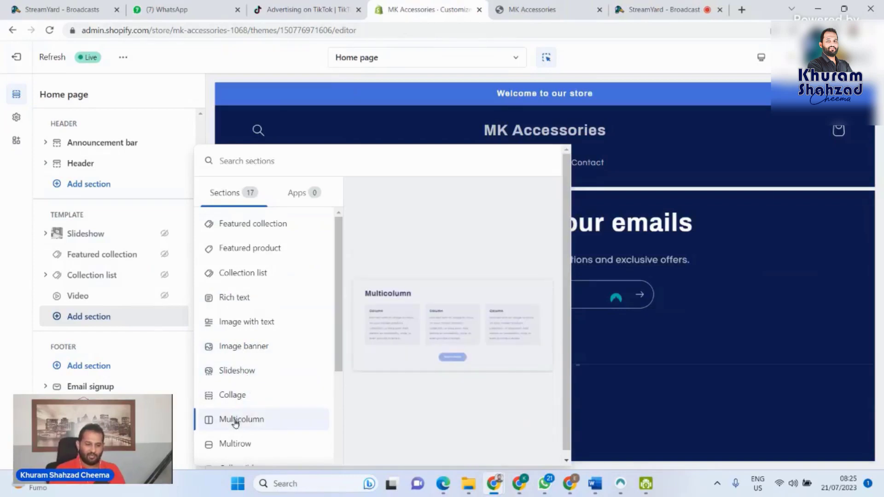
scroll(270, 421, down, 1)
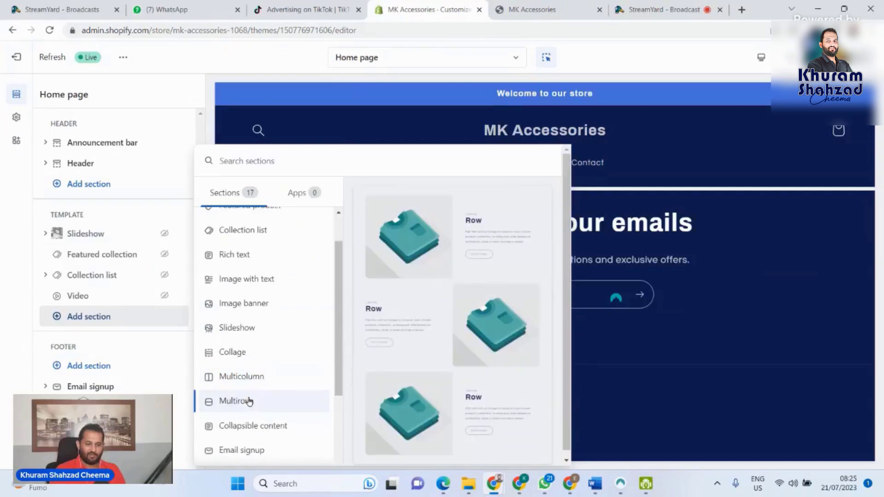
scroll(247, 424, down, 2)
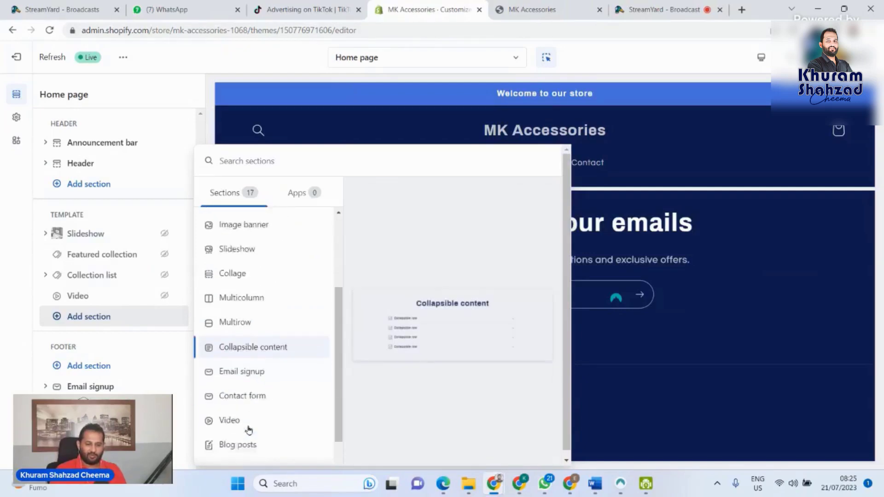
scroll(247, 421, down, 1)
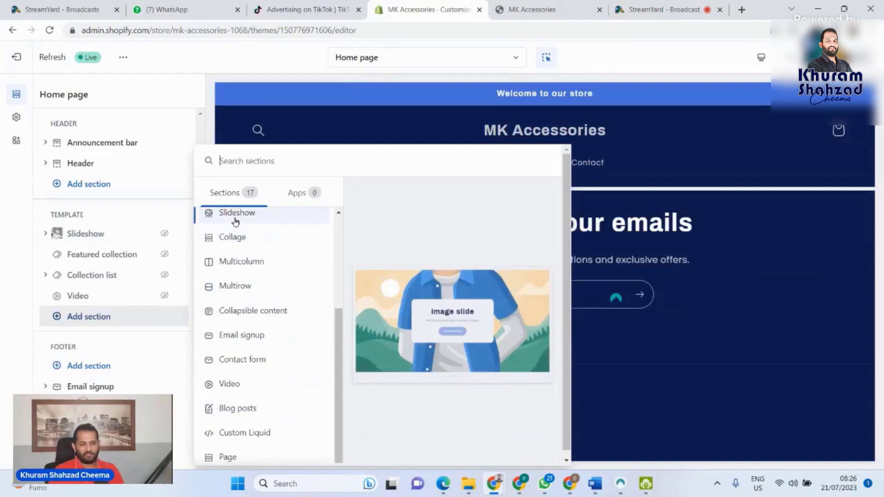
drag(338, 339, 337, 248)
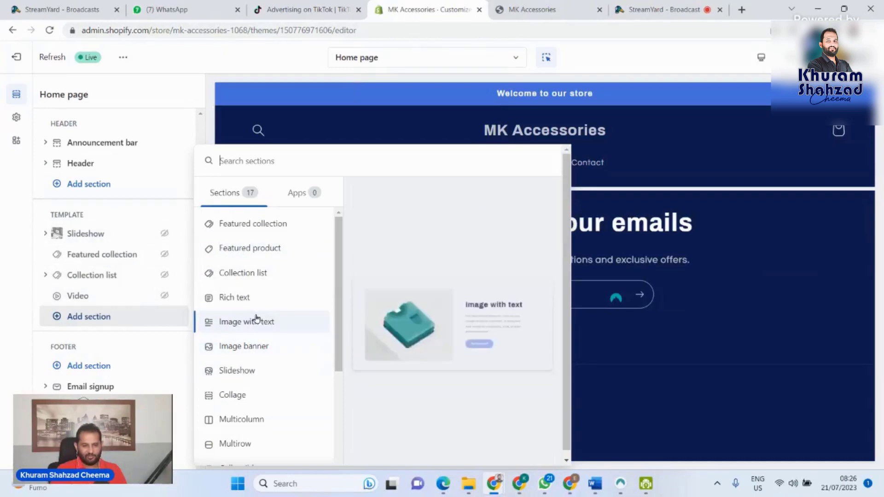
scroll(271, 343, up, 2)
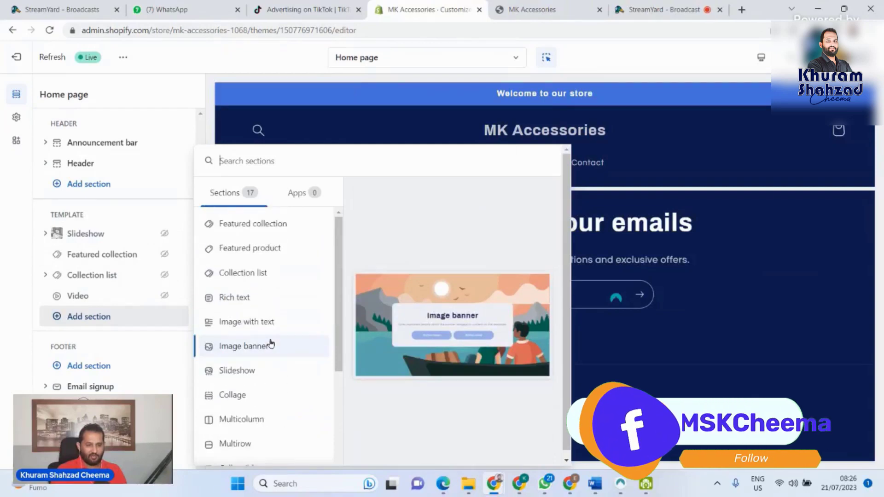
- Add a Rich text section to the home page template and hide it
click(245, 302)
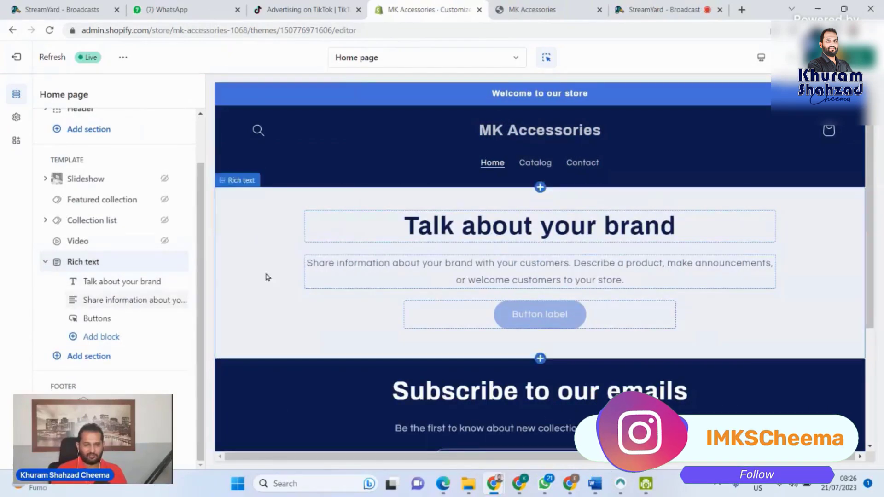
click(164, 262)
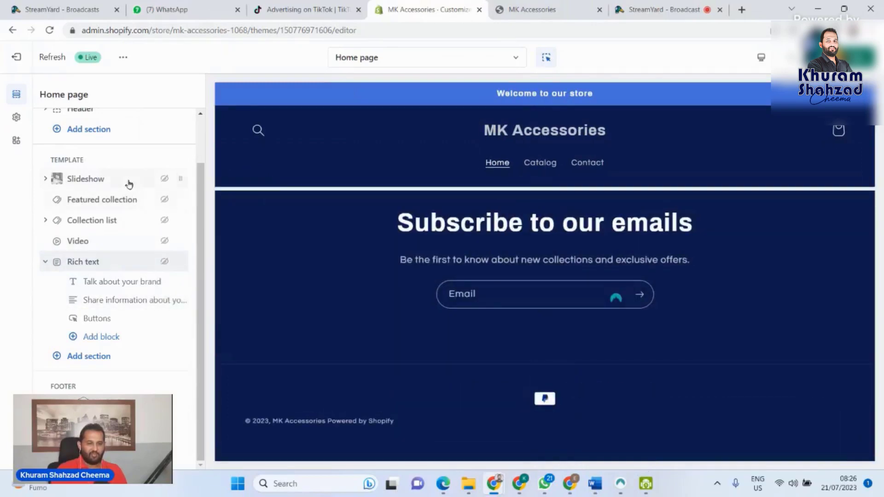
- Make the template's Slideshow section visible again and check it in the home page preview
scroll(129, 185, up, 2)
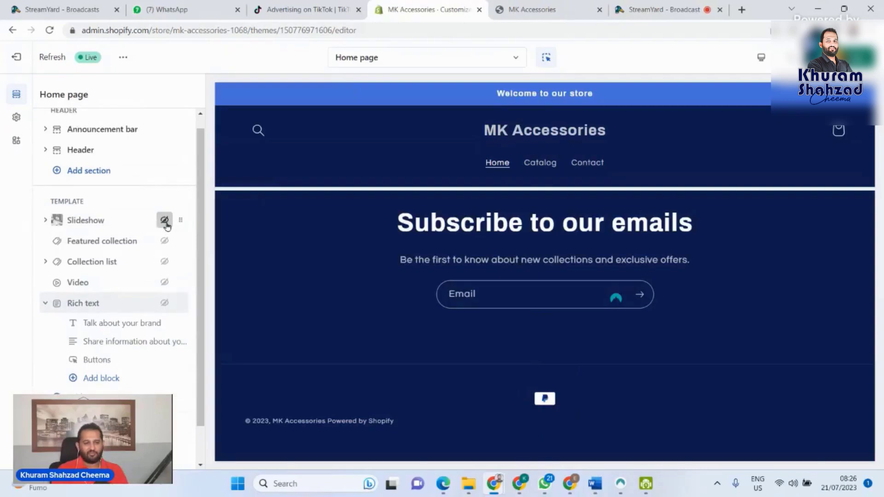
click(165, 220)
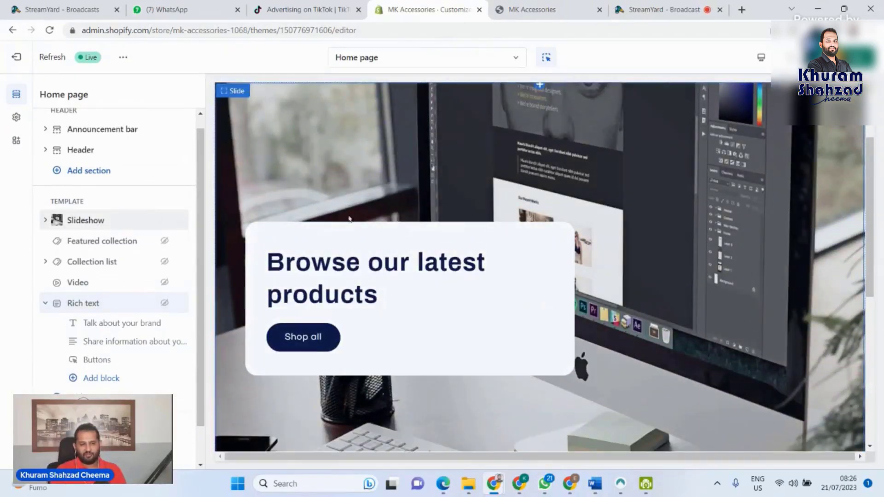
scroll(491, 182, up, 2)
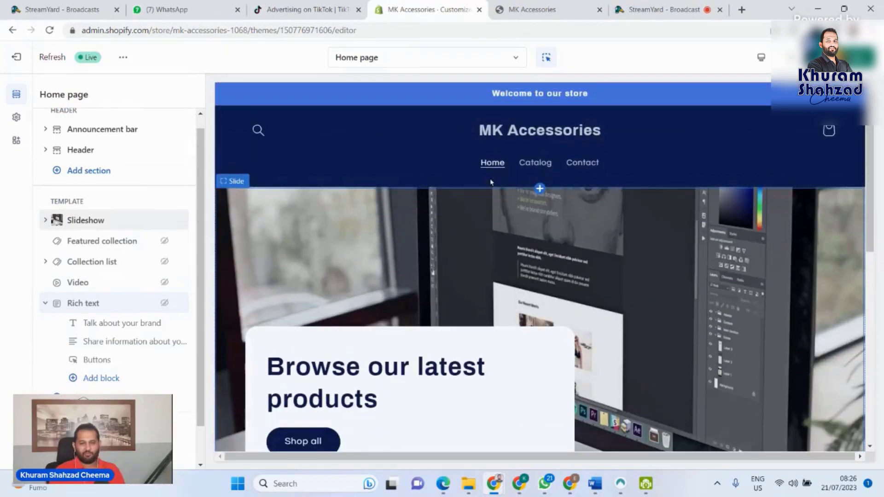
scroll(513, 275, down, 2)
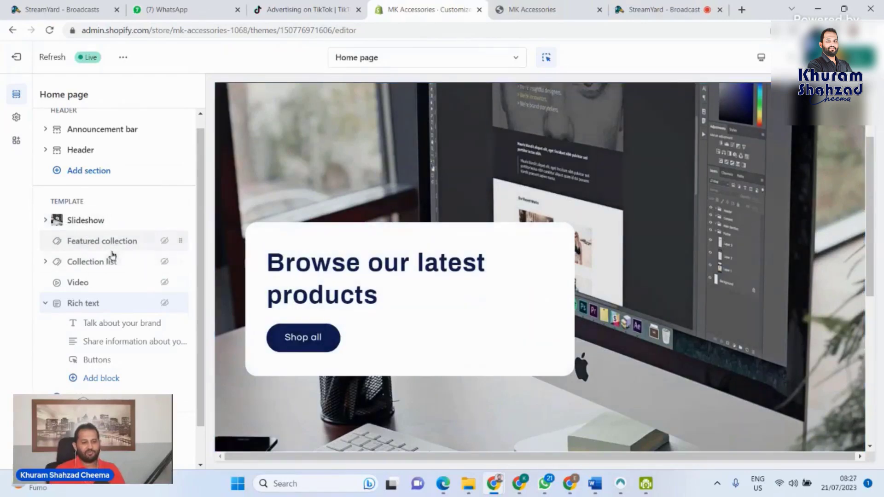
- Expand the Slideshow section and open the settings of its "Browse our latest products" slide
click(46, 221)
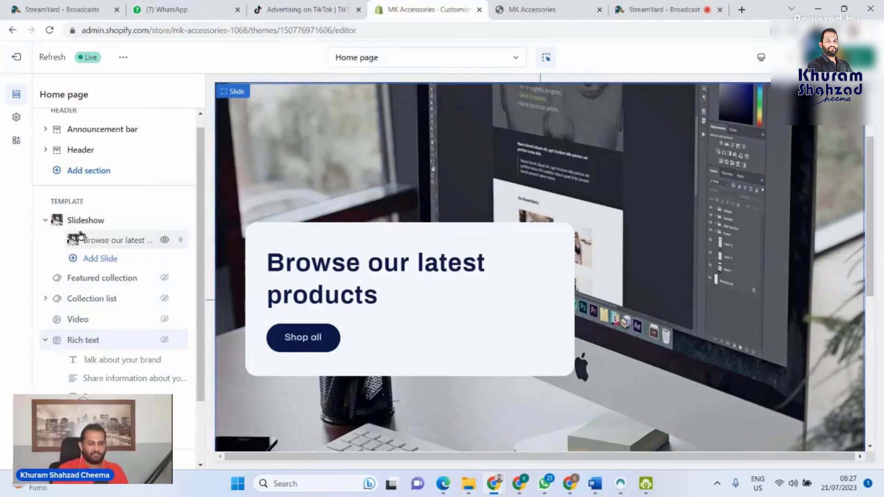
click(116, 244)
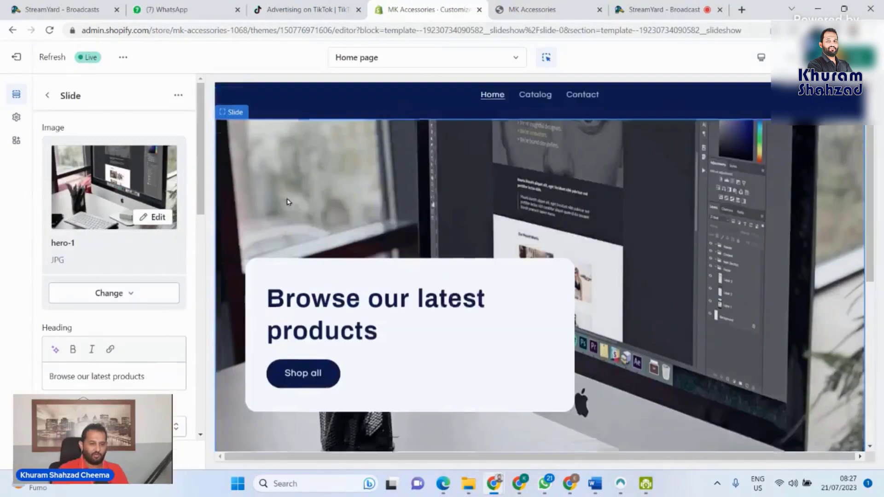
scroll(499, 200, down, 1)
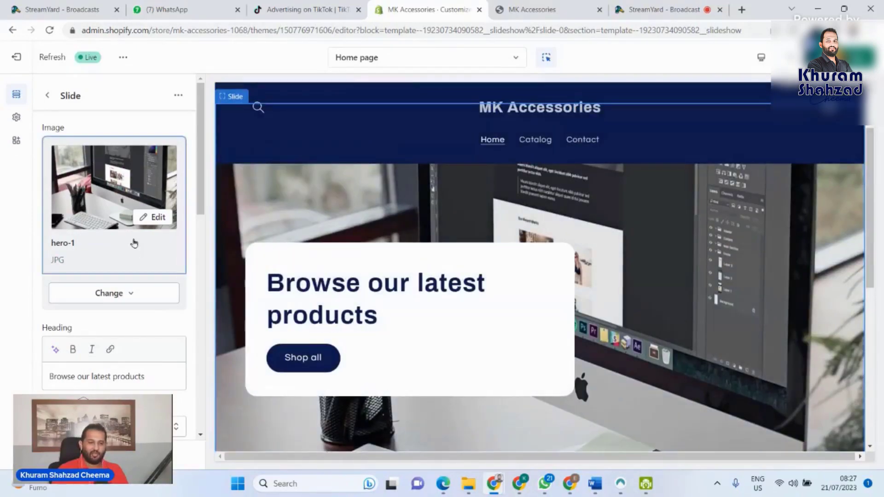
- Examine the slide's hero-1 image details, including focal point, URL handle and alt text, and close them without changes
click(155, 219)
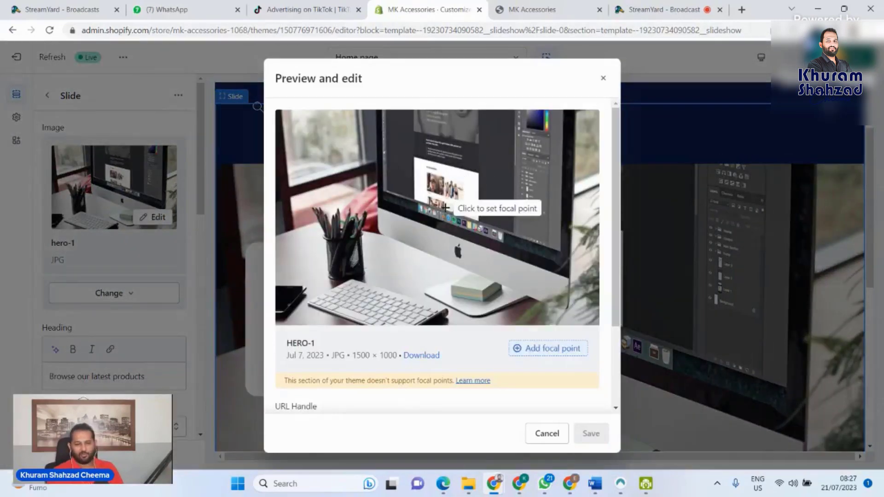
scroll(553, 368, down, 2)
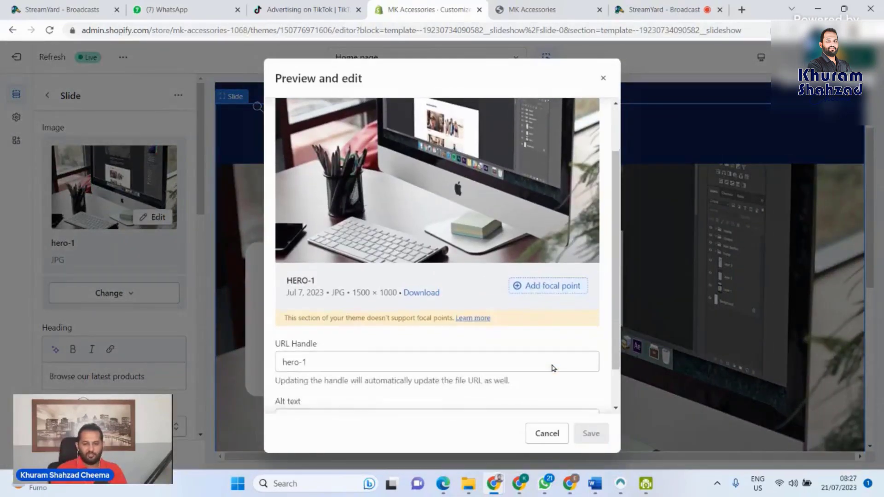
scroll(553, 368, down, 2)
scroll(551, 364, up, 4)
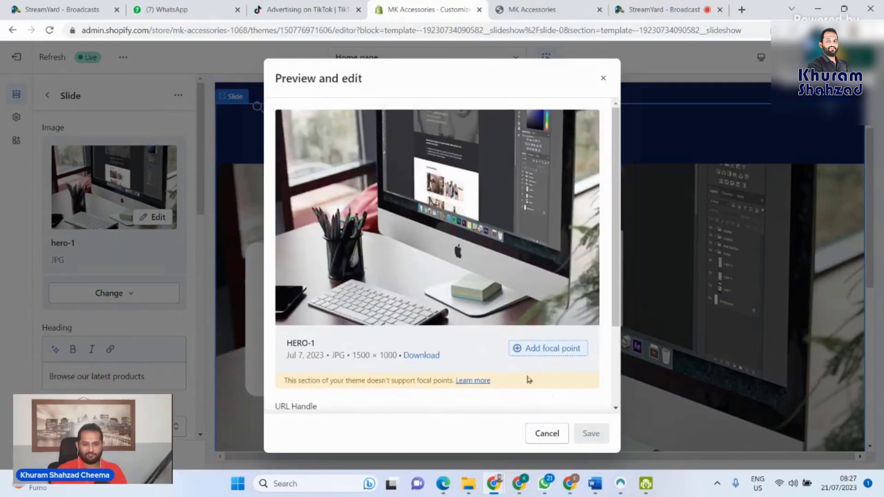
scroll(515, 363, down, 3)
scroll(514, 363, down, 1)
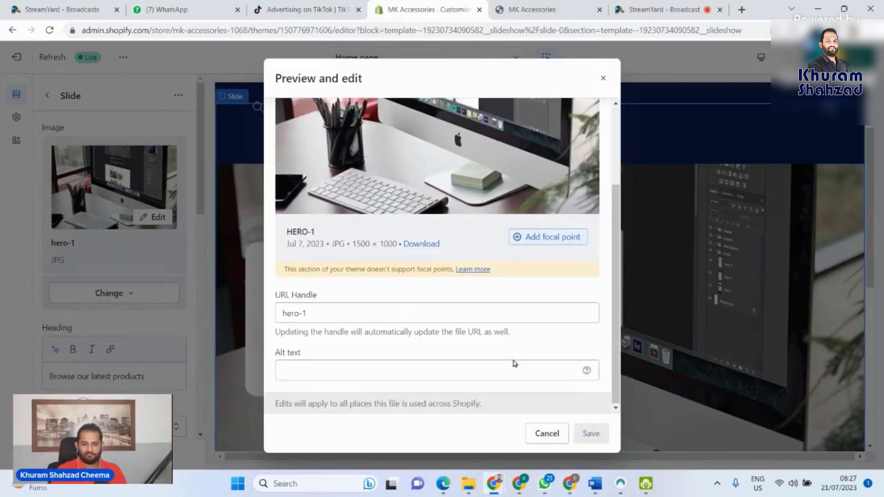
click(552, 438)
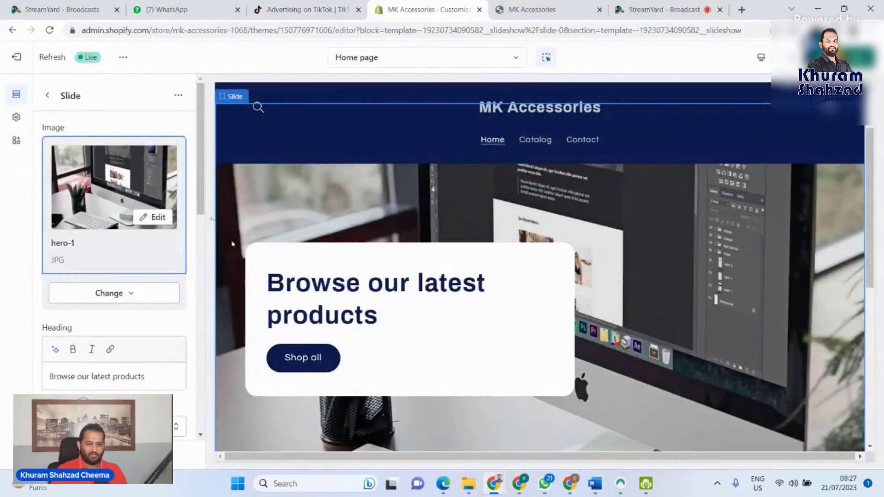
- Open the free image collection for the slide's image and search it for "kitchen"
click(128, 297)
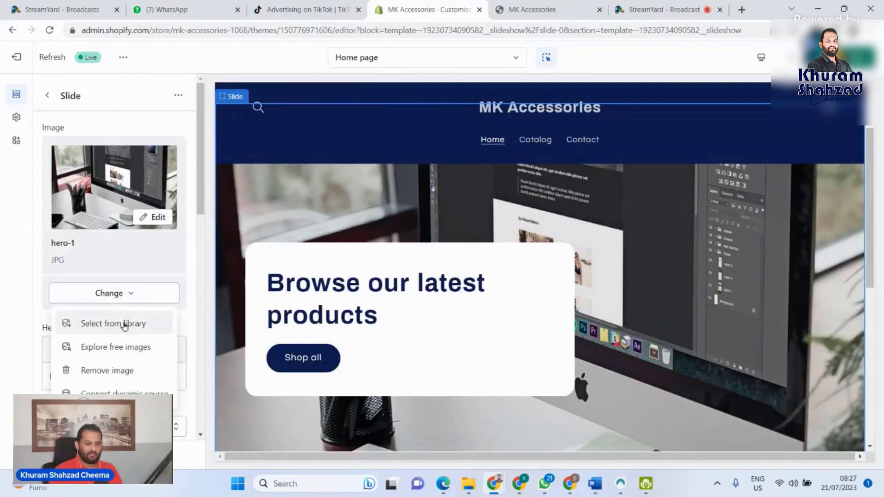
click(126, 350)
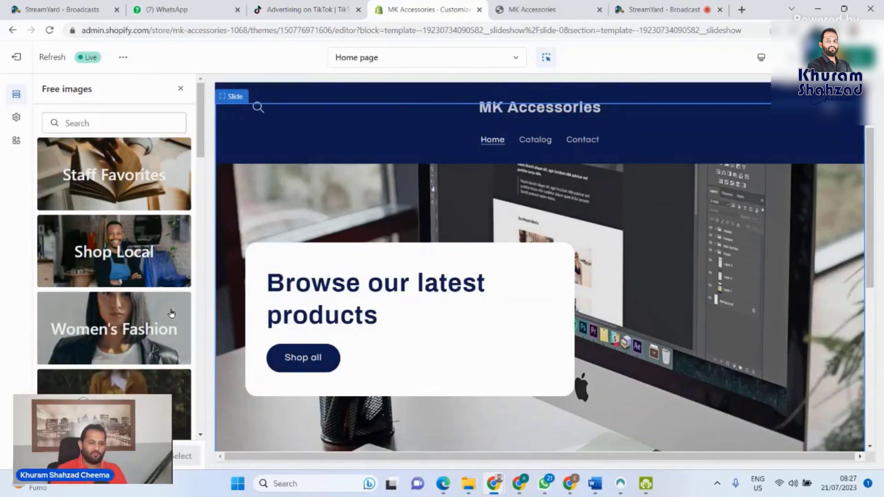
click(144, 122)
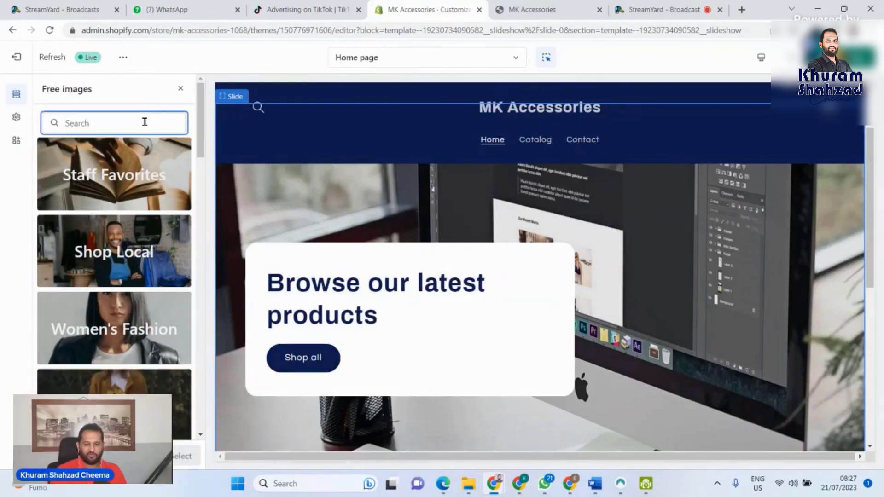
text(kitc)
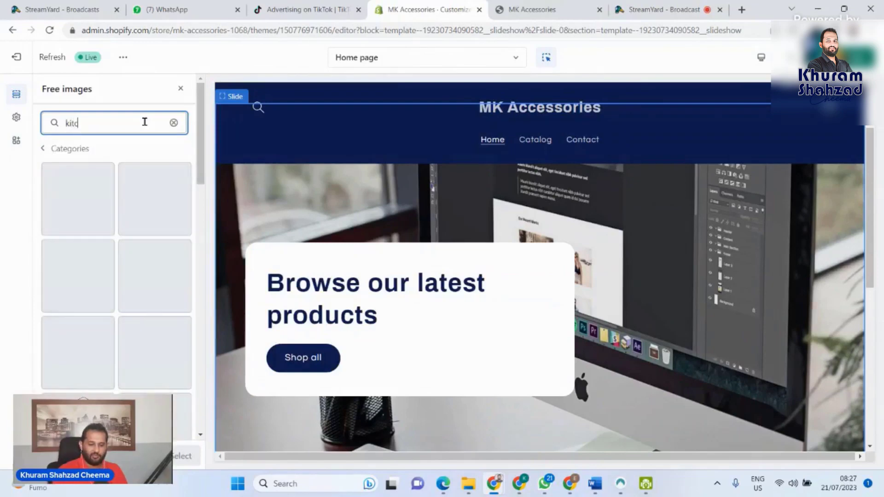
text(hen)
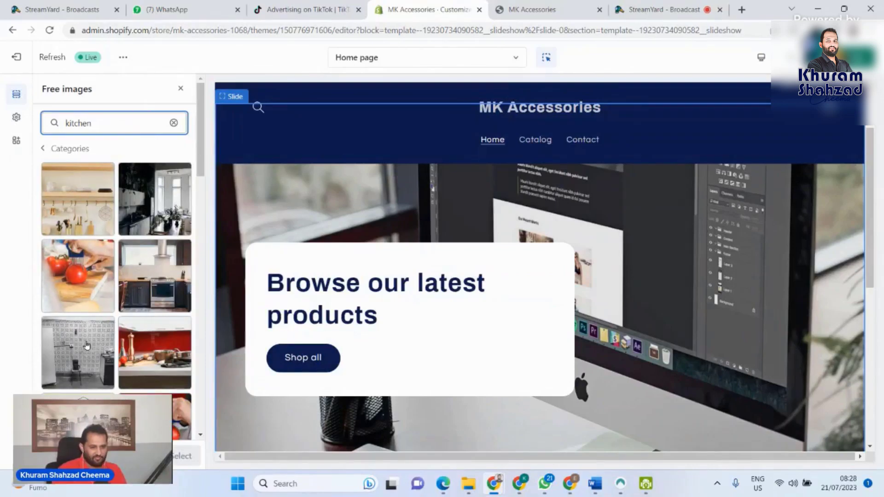
- Try the white-tiled kitchen image with the orange cat as the slide image and check it in the home page preview
scroll(78, 374, down, 3)
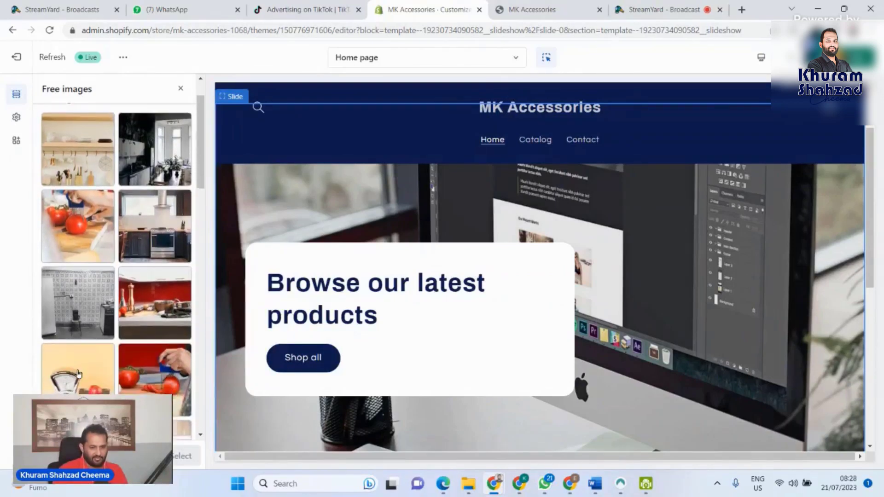
scroll(154, 303, down, 4)
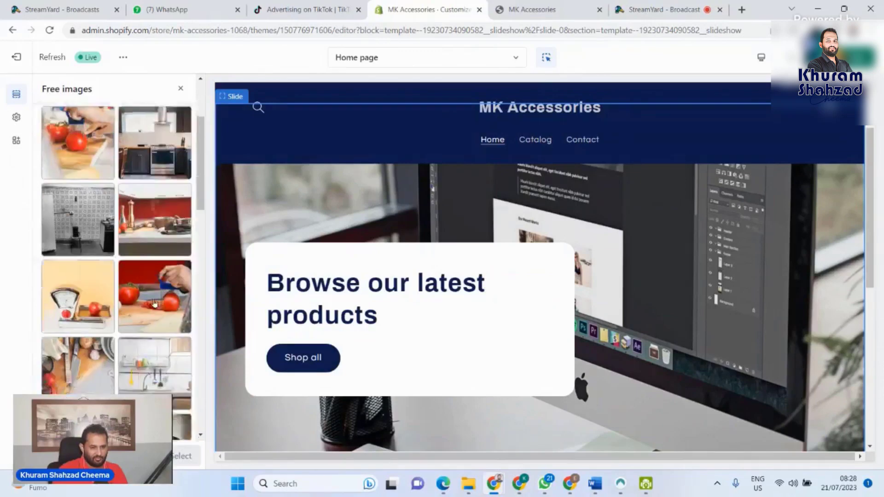
scroll(155, 302, down, 2)
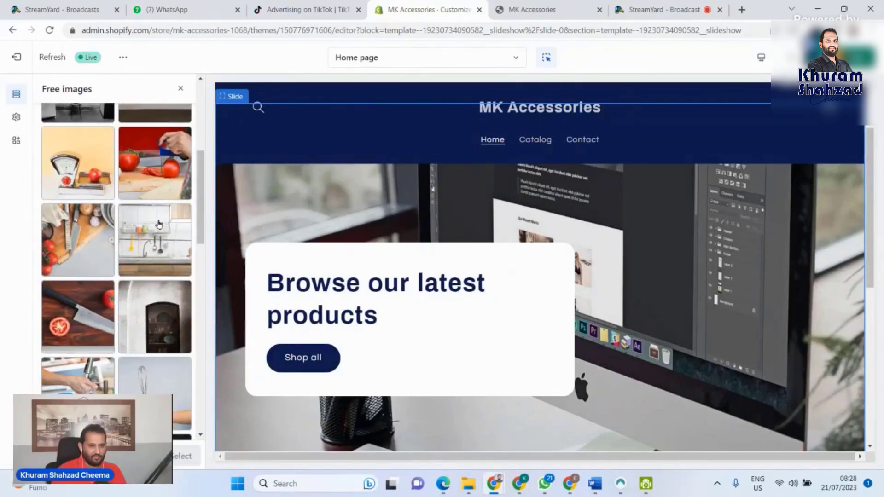
click(159, 225)
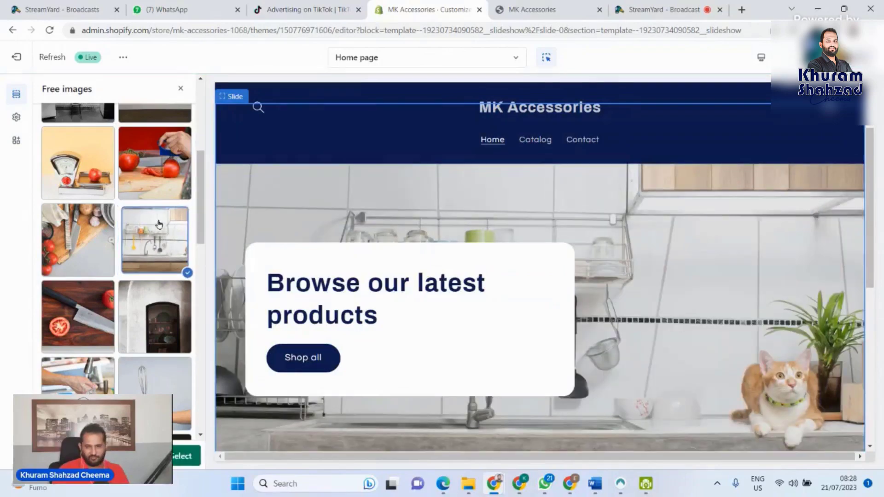
scroll(433, 217, down, 5)
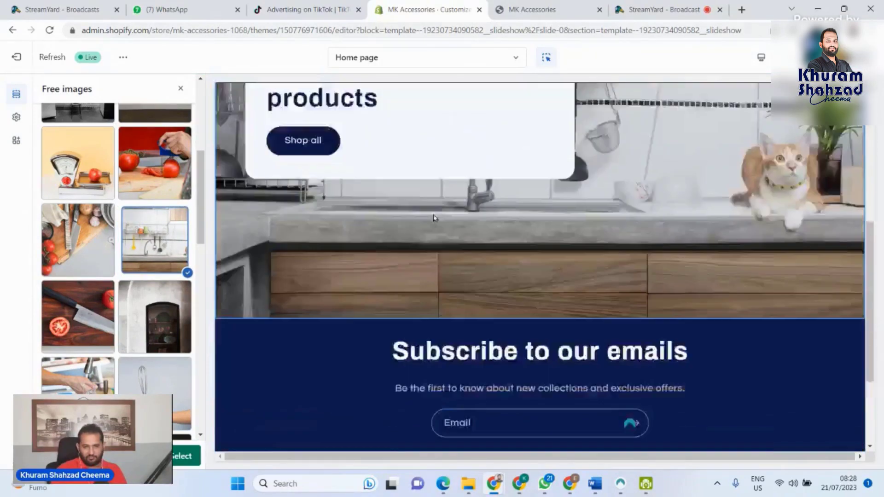
scroll(435, 218, down, 2)
scroll(435, 218, up, 8)
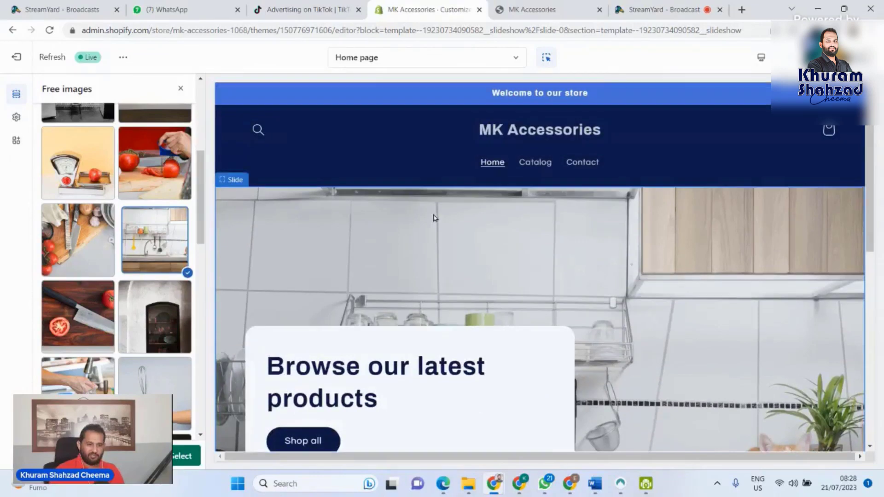
- Try the white-cabinet kitchen image with the steel range hood on the slide and check it in the home page preview
scroll(125, 316, down, 1)
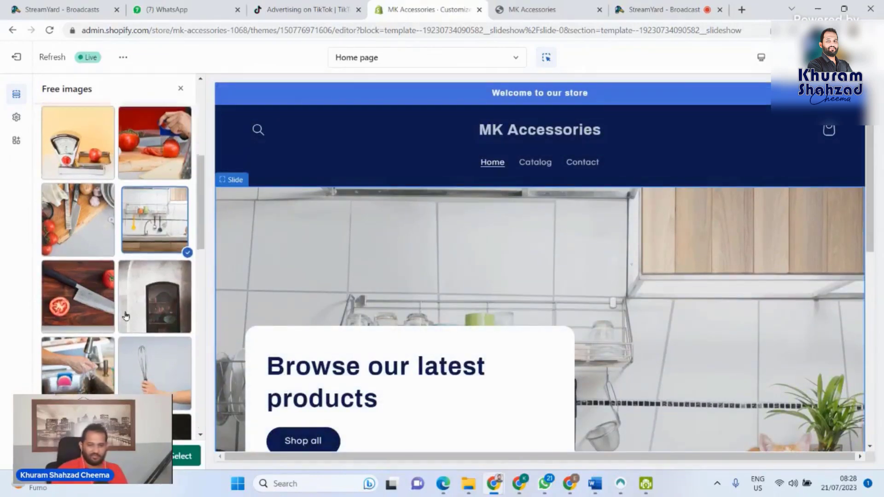
scroll(126, 316, down, 1)
scroll(479, 299, down, 3)
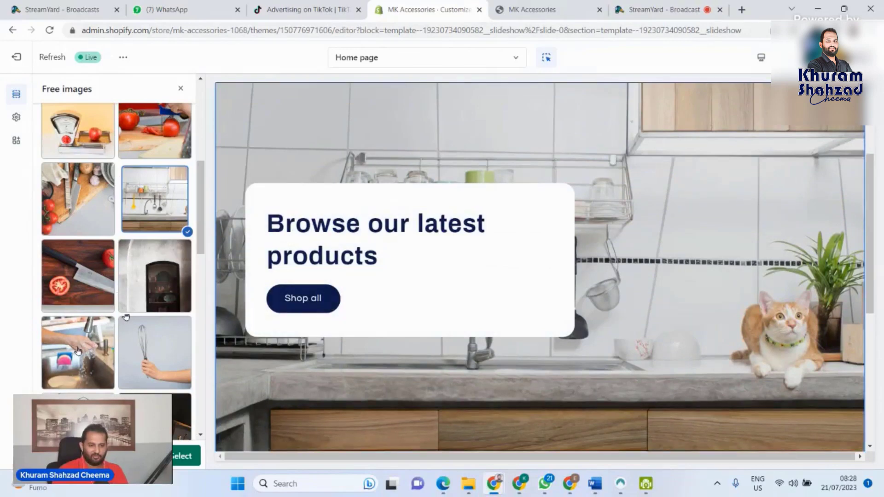
scroll(78, 351, down, 3)
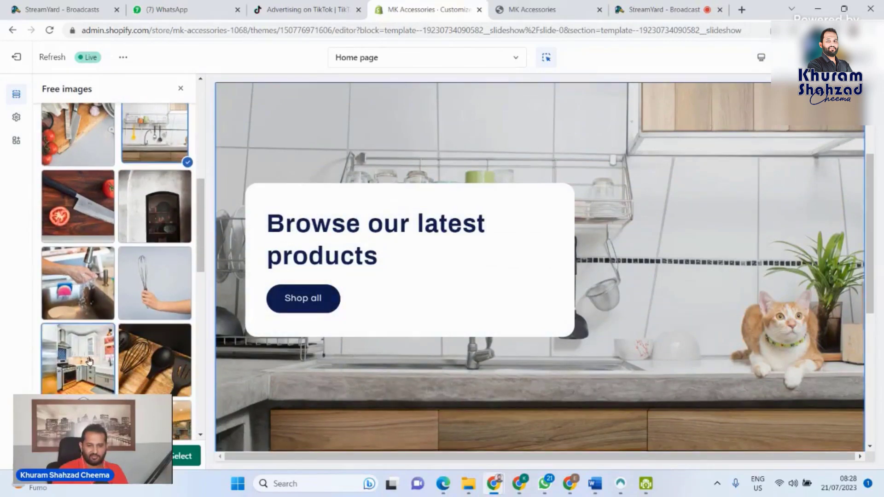
click(89, 361)
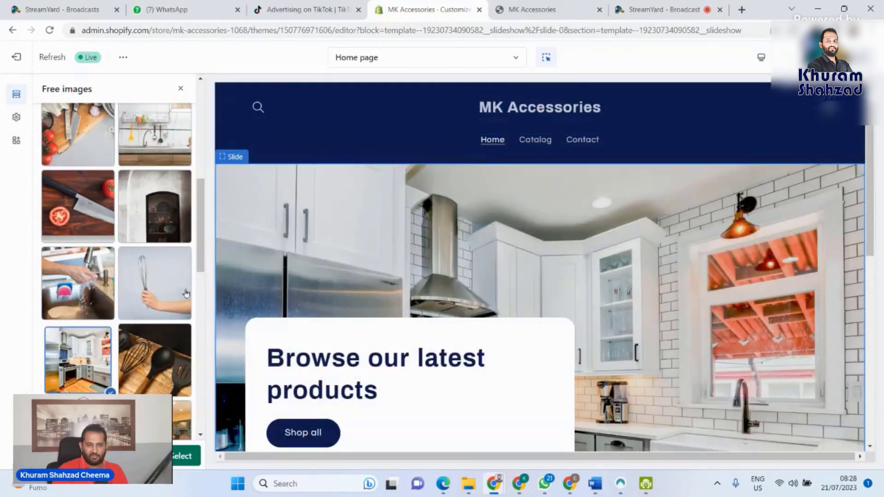
scroll(193, 311, down, 3)
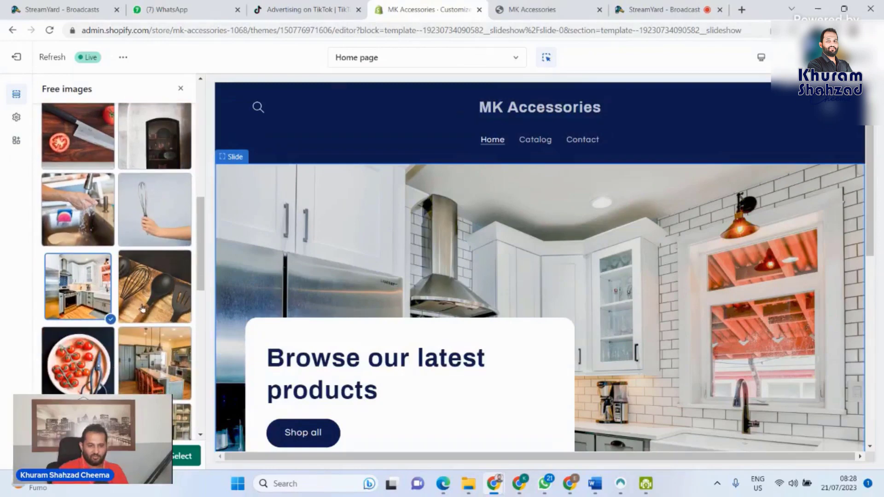
scroll(148, 316, up, 4)
scroll(147, 316, down, 2)
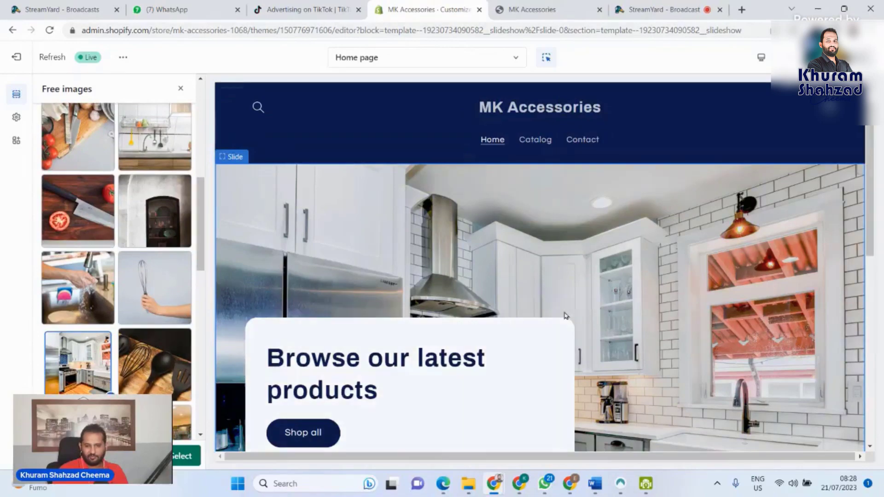
scroll(566, 316, down, 5)
scroll(566, 316, up, 3)
scroll(565, 316, up, 4)
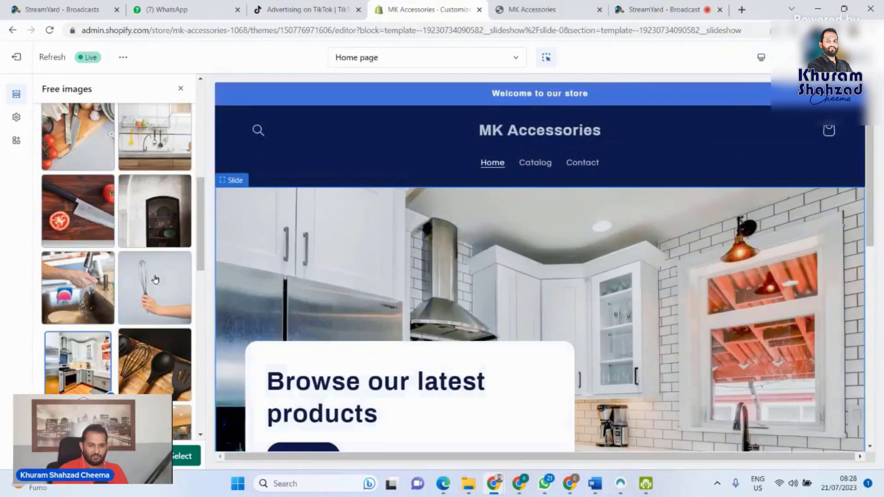
- Choose the orange-cat-guards-kitchen image from the free kitchen images and apply it to the slide
scroll(155, 350, up, 5)
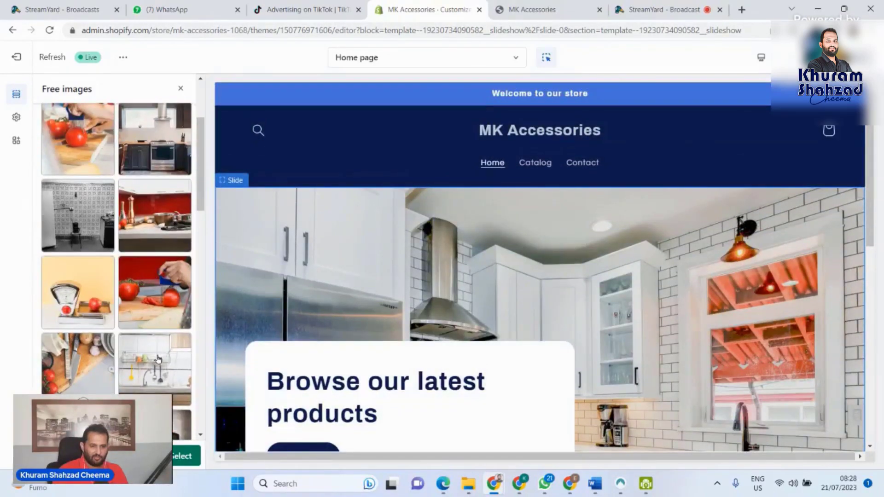
scroll(158, 306, down, 2)
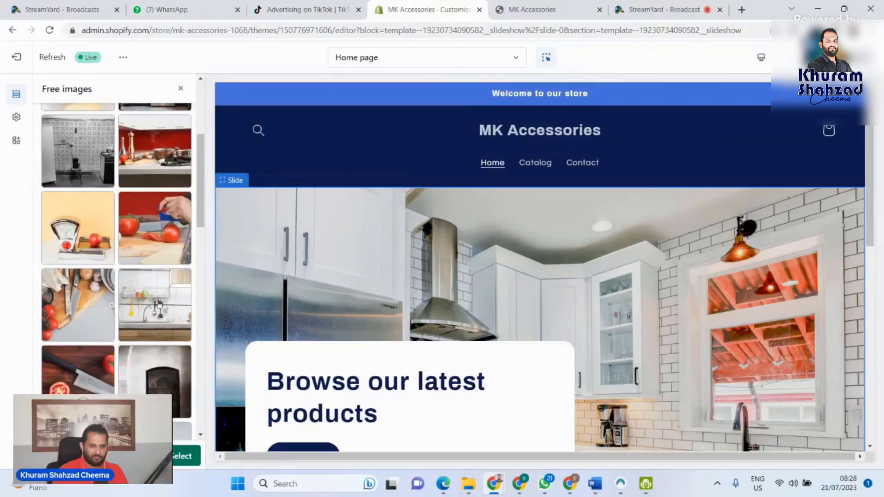
scroll(158, 304, down, 1)
click(160, 284)
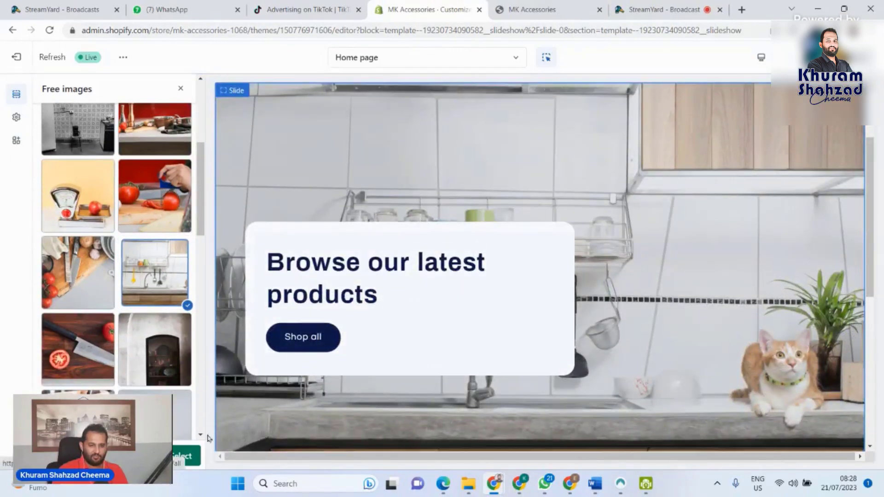
click(190, 460)
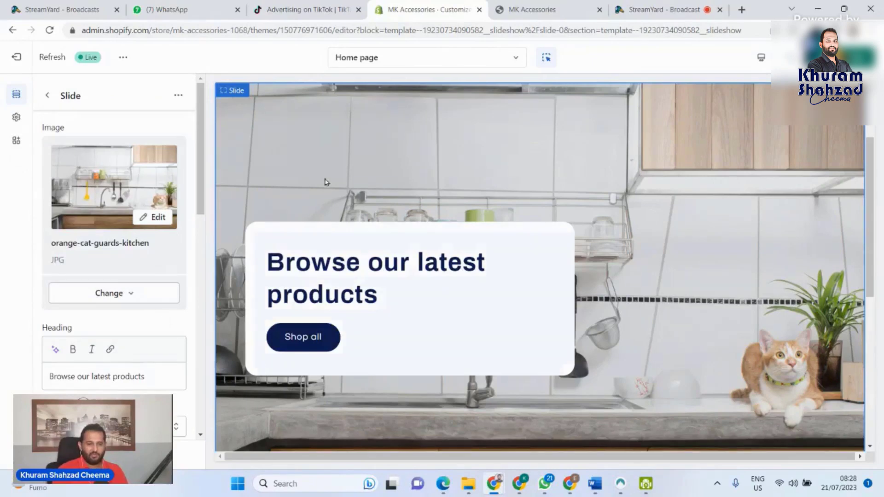
- Try the Small heading size on the slide's heading and set it back to Medium
scroll(129, 293, down, 2)
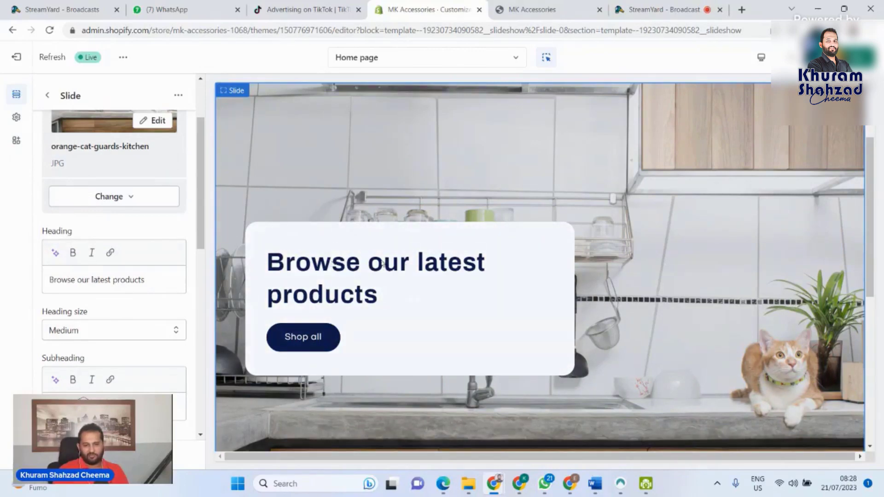
click(115, 282)
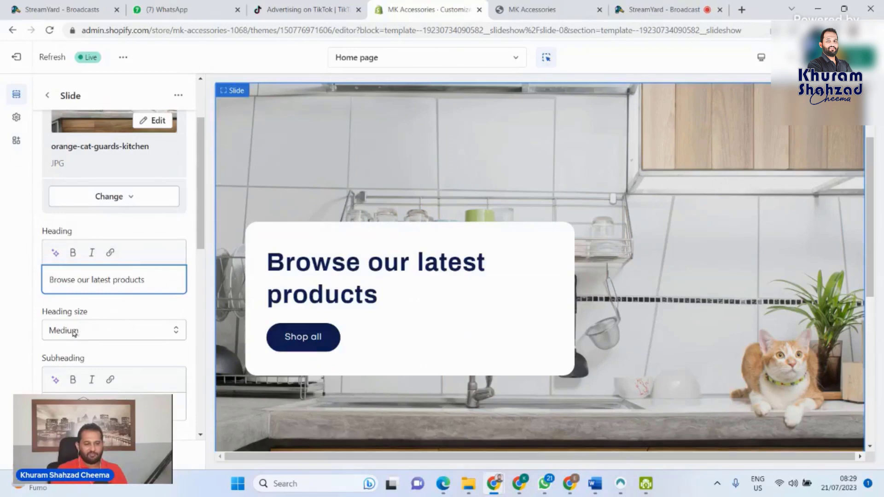
click(175, 332)
click(143, 351)
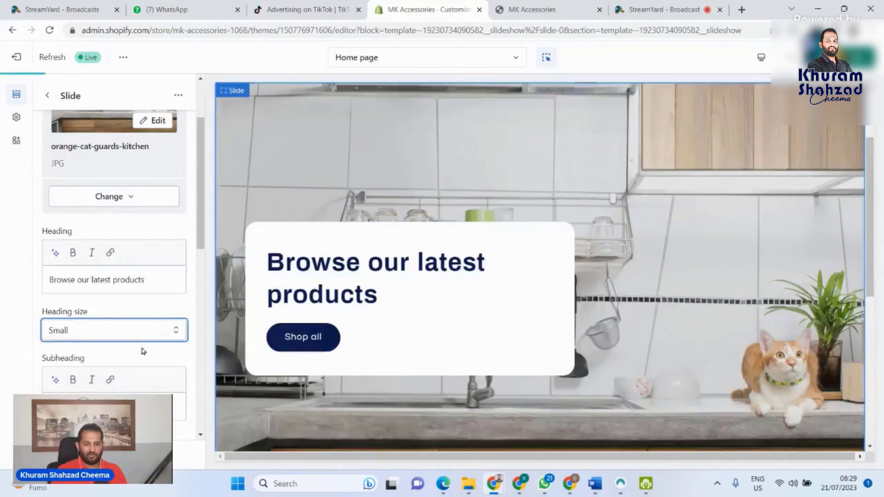
click(160, 333)
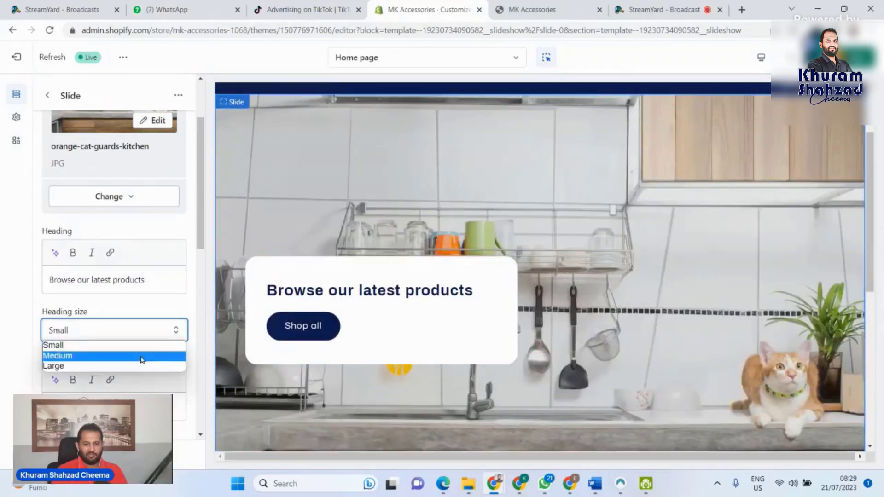
click(143, 357)
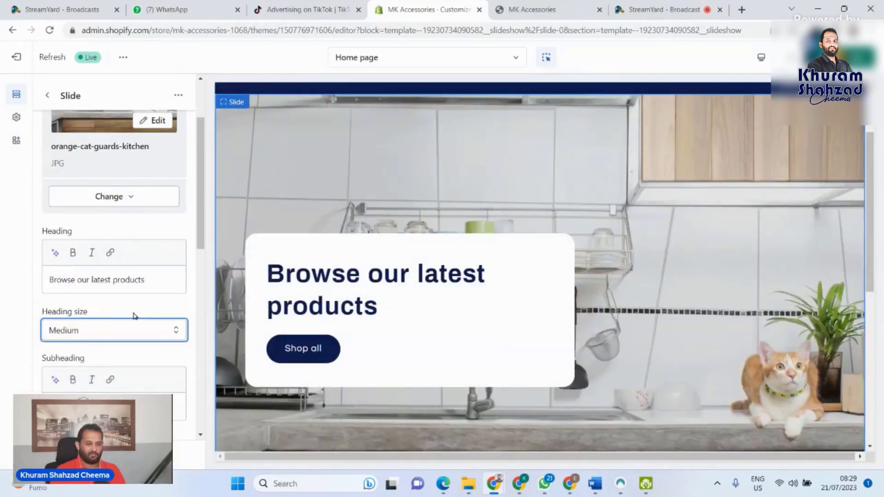
- Add the subheading "Our Prices are best" to the slide
scroll(134, 315, down, 1)
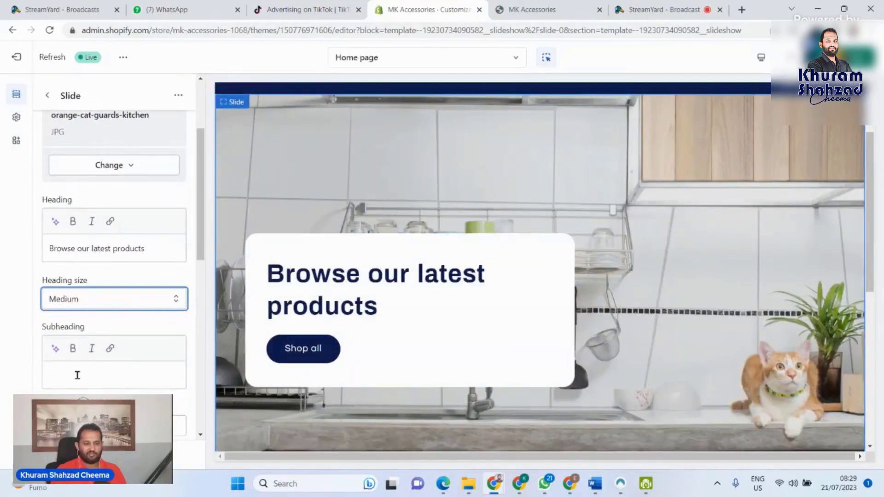
click(77, 376)
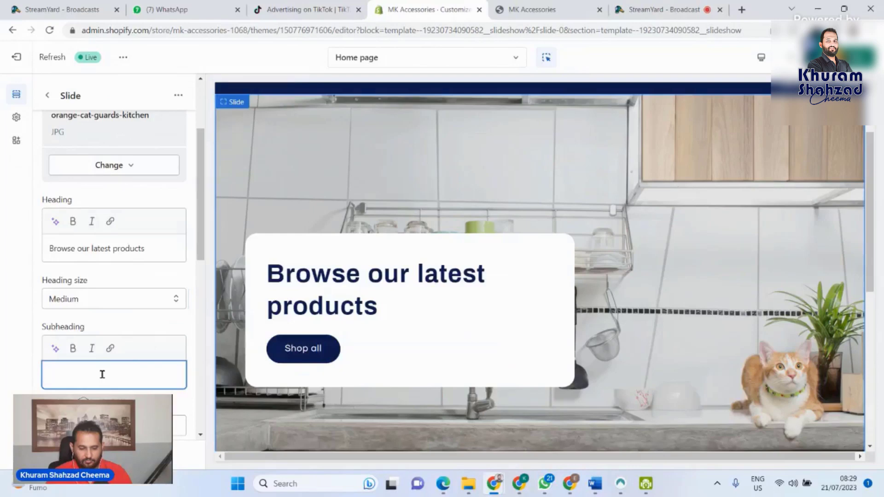
text(ur Prices are best)
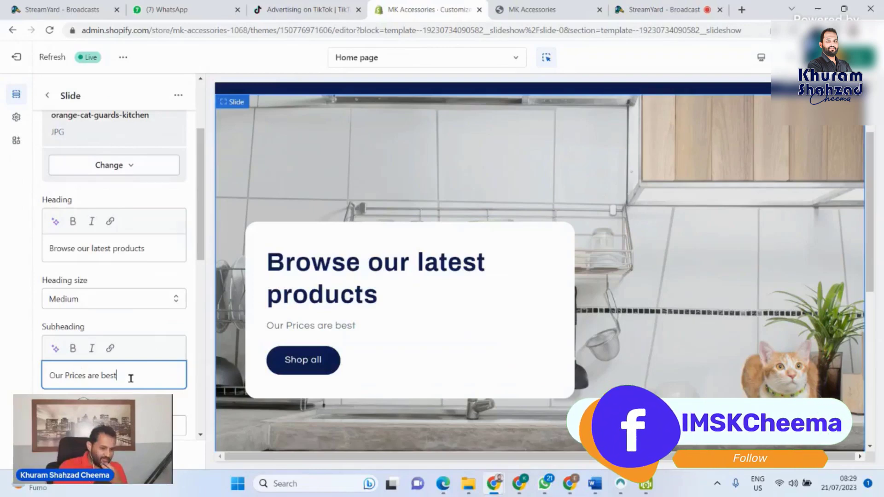
- Change the slide's button label to "VIEW ALL"
scroll(131, 376, down, 2)
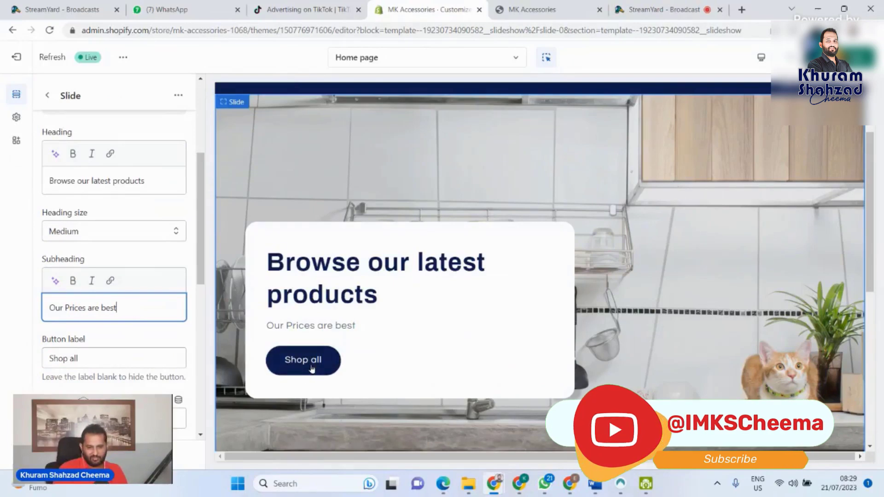
click(101, 359)
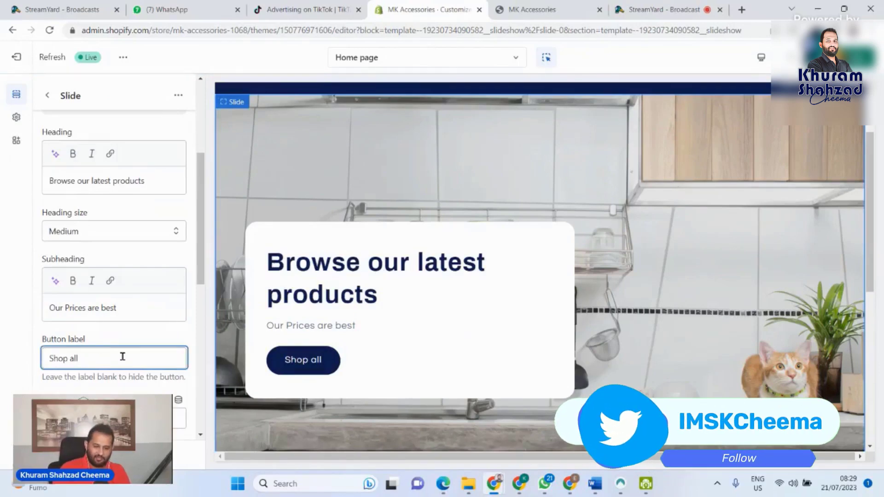
key(BackSpace)
key(BackSpace)
key(BackSpace)
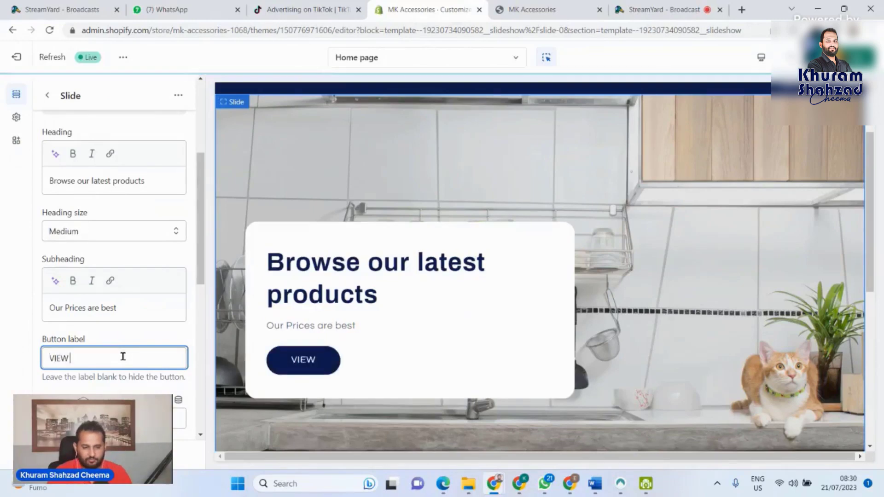
text(ALL)
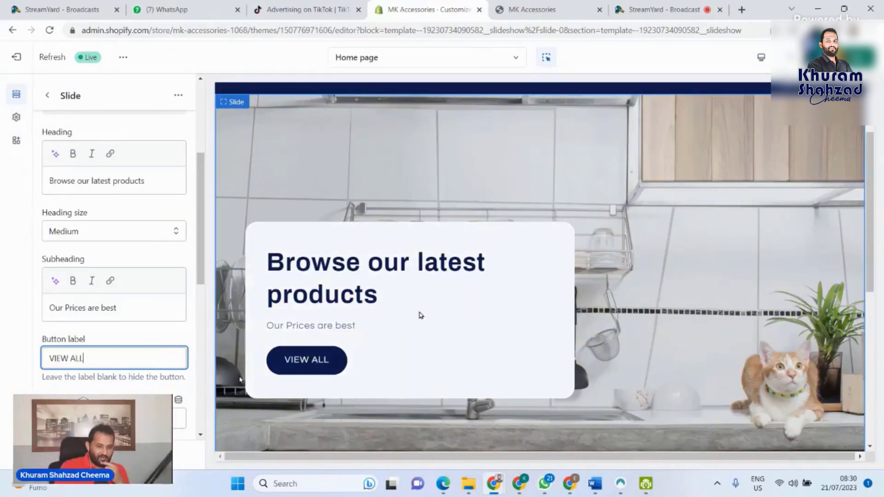
- Link the slide's VIEW ALL button to All products from the Products link options
scroll(136, 332, down, 1)
scroll(136, 333, down, 2)
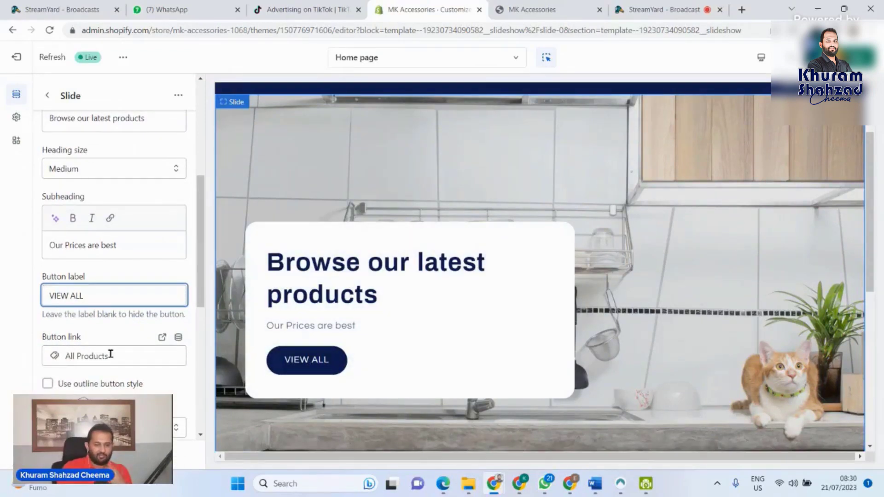
click(145, 356)
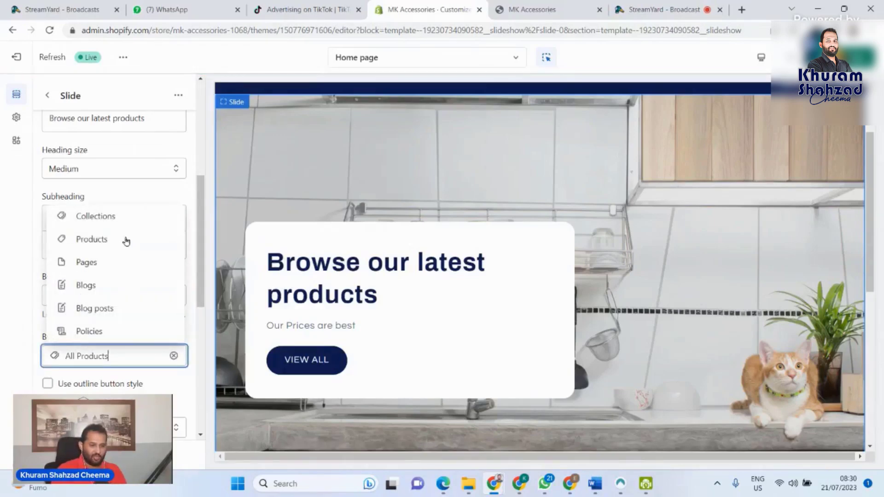
click(95, 240)
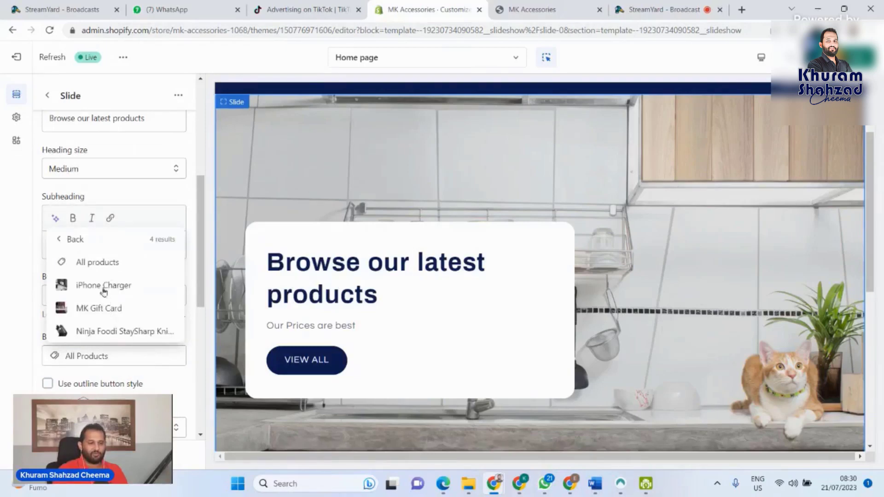
click(104, 263)
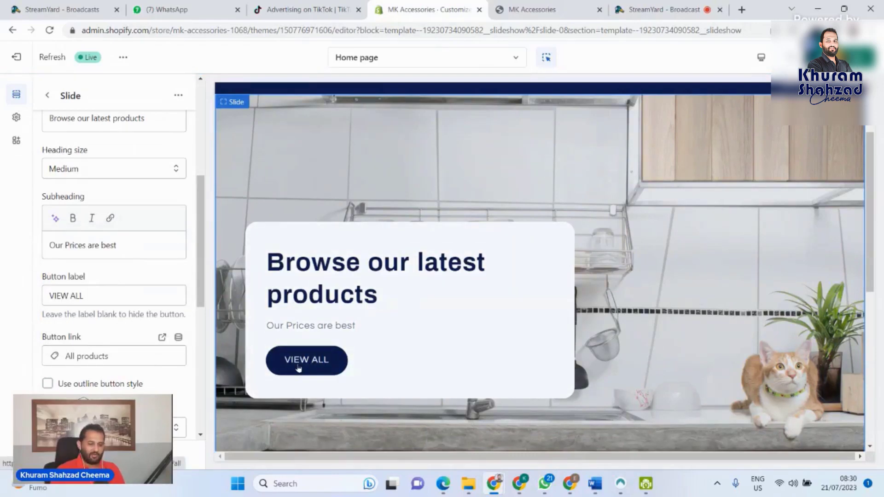
- Try the outline button style on the slide's button and switch it back off
scroll(115, 364, down, 2)
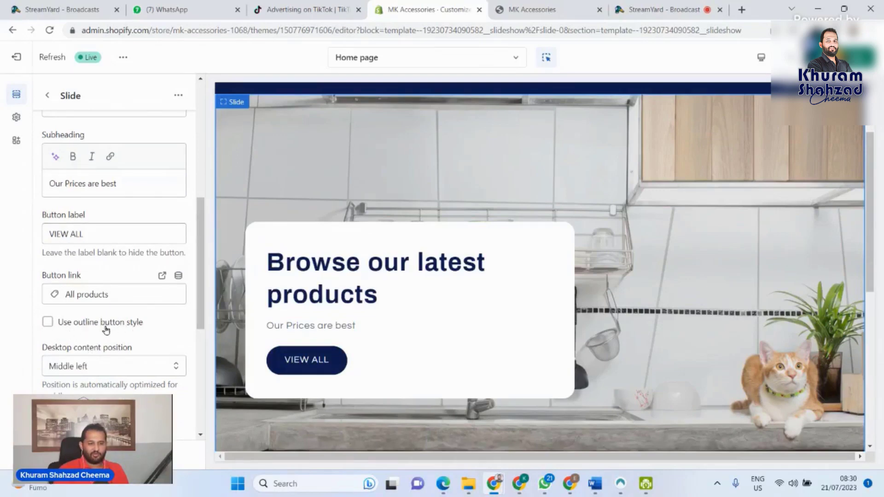
click(48, 322)
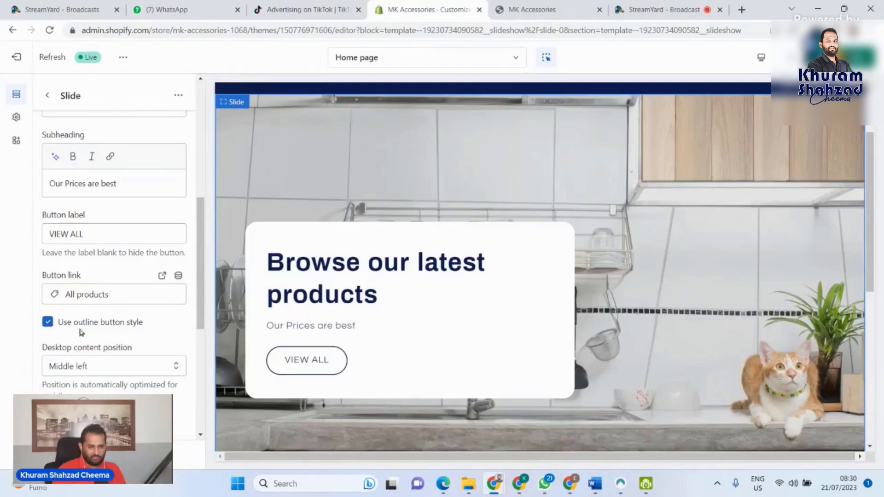
click(51, 324)
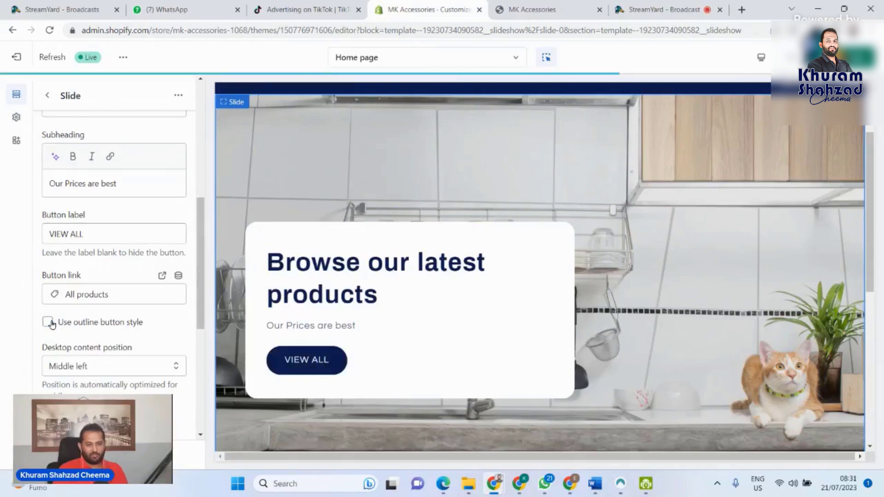
- Try the Top center desktop content position for the slide, and set it to Bottom center
scroll(182, 331, down, 1)
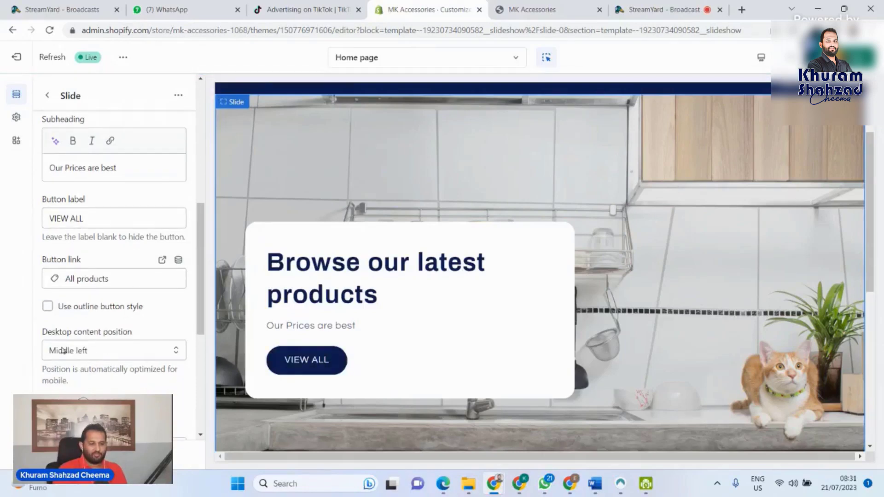
click(168, 355)
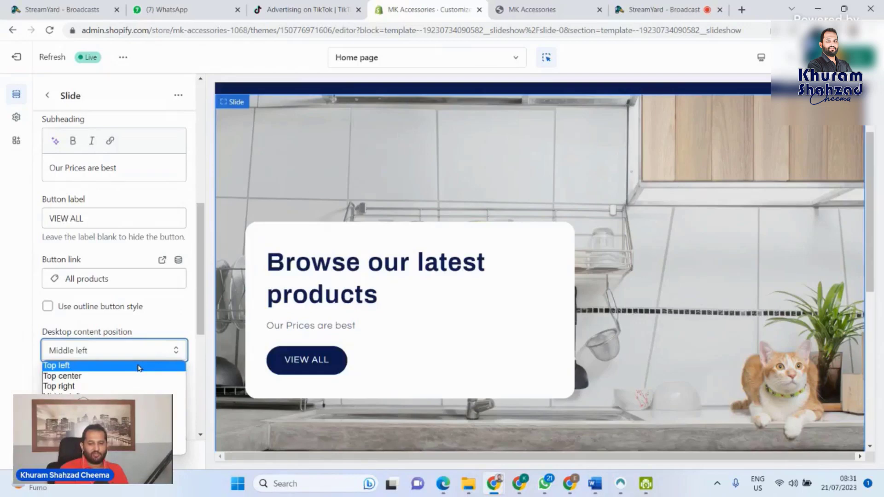
click(111, 376)
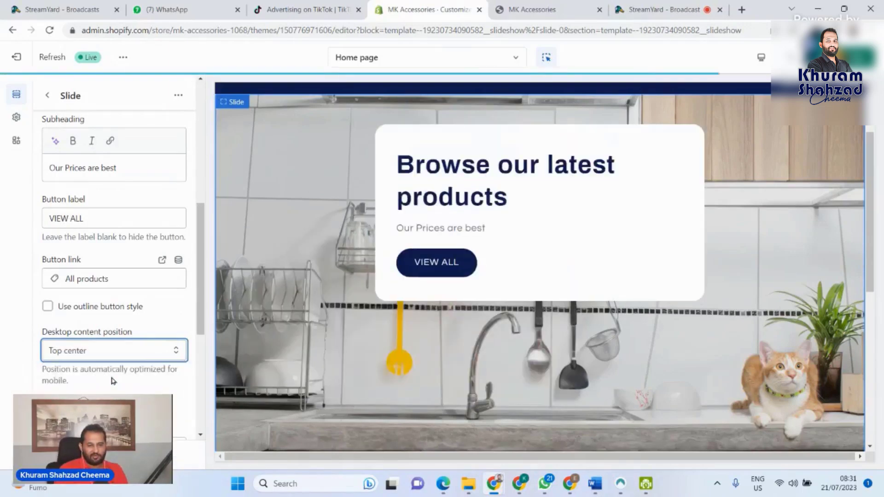
click(146, 357)
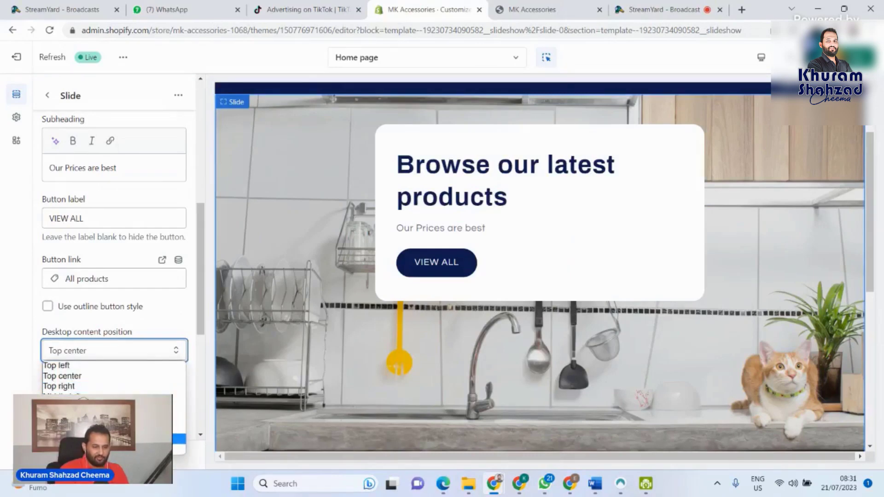
click(138, 439)
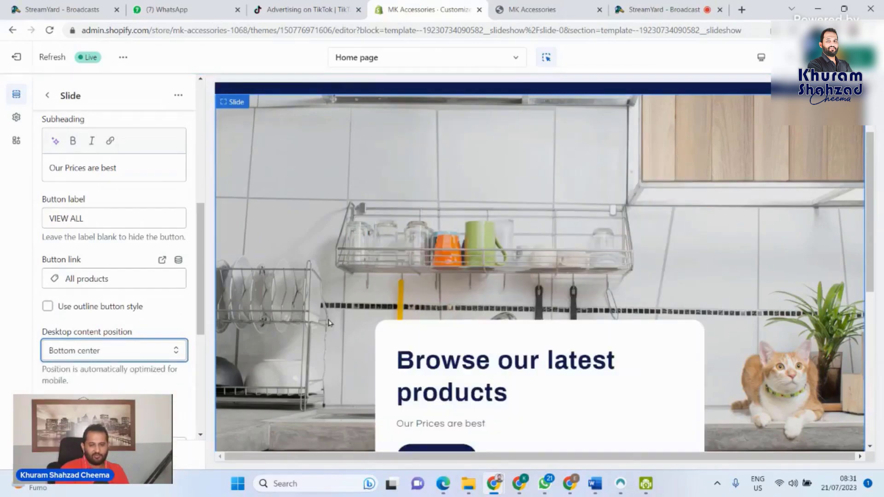
scroll(489, 228, down, 3)
scroll(489, 229, up, 2)
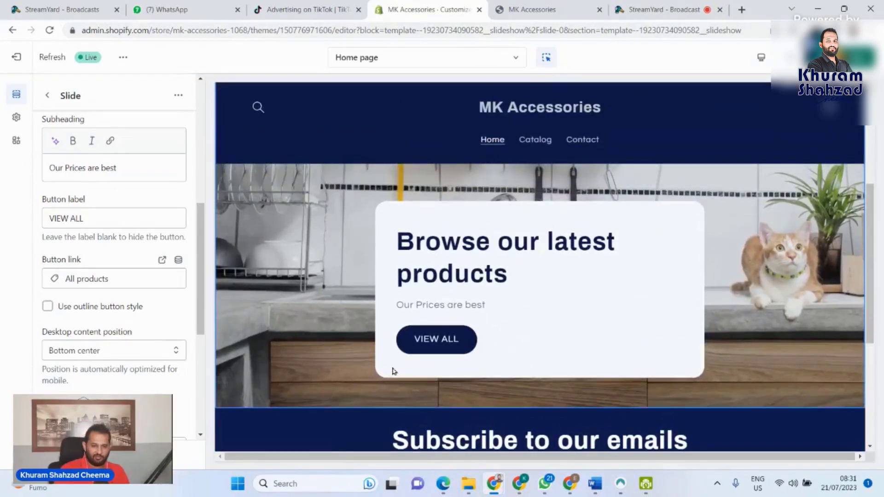
- Set the slide's desktop content alignment to Center and check it in the preview
scroll(134, 317, down, 2)
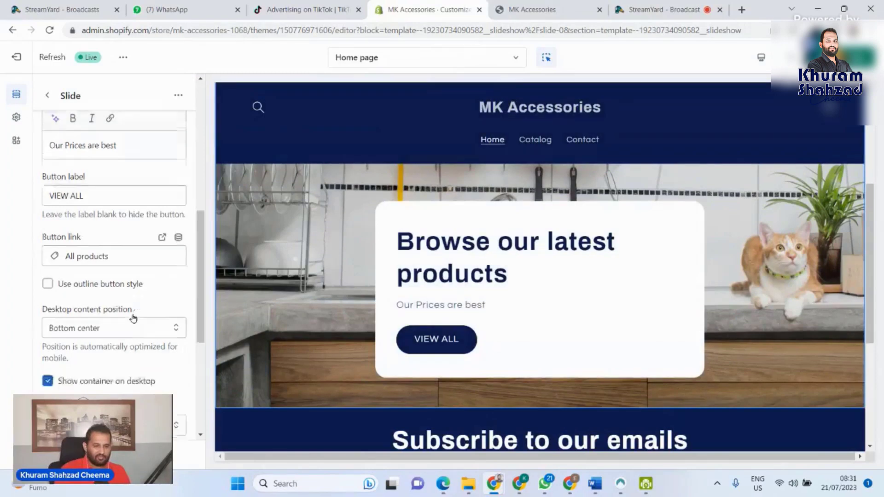
scroll(134, 317, down, 1)
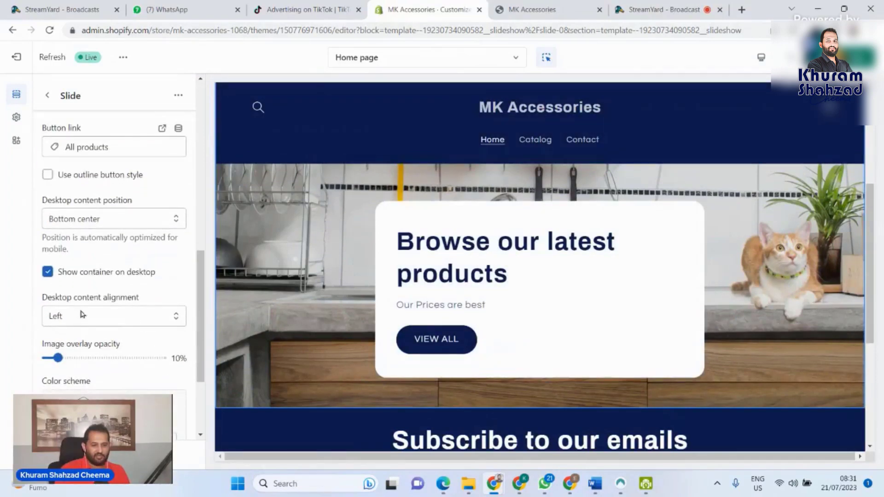
click(147, 319)
click(137, 342)
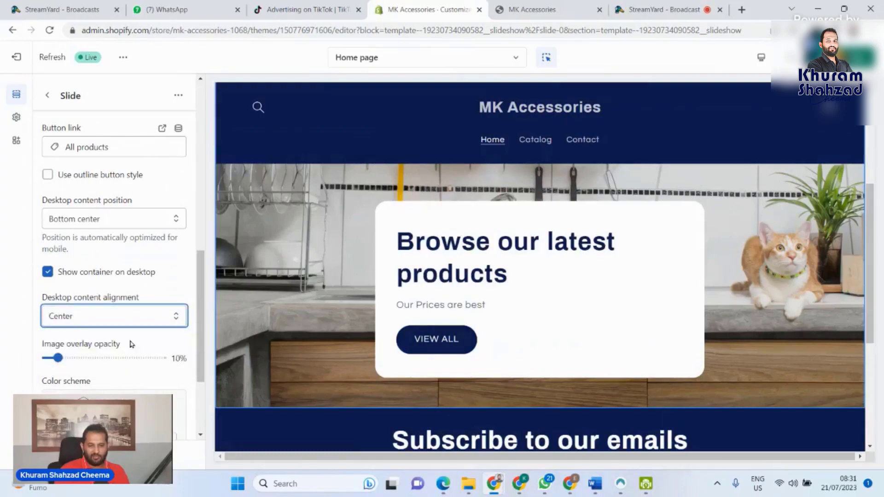
scroll(474, 282, down, 2)
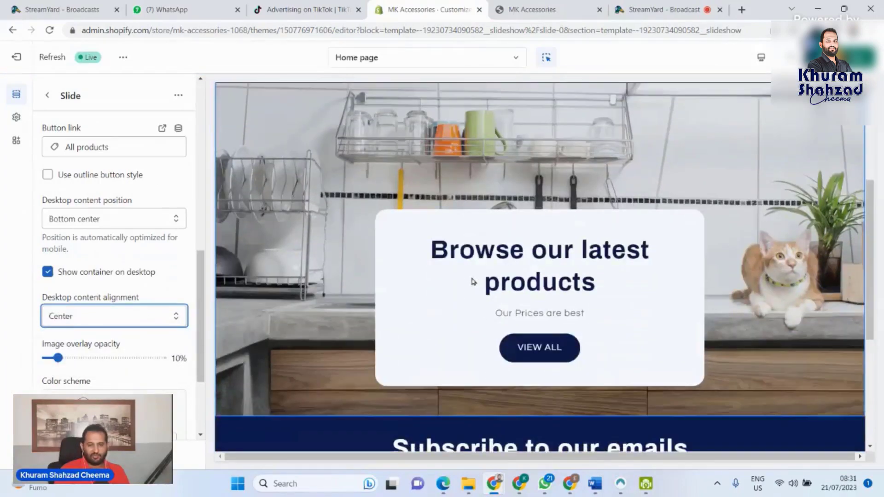
- Try hiding the slide's content container on desktop and turn it back on
click(47, 271)
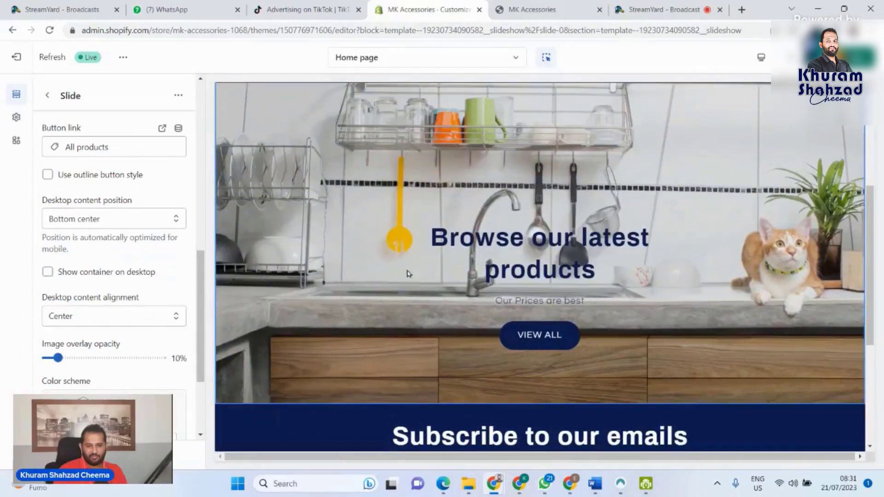
scroll(463, 283, up, 2)
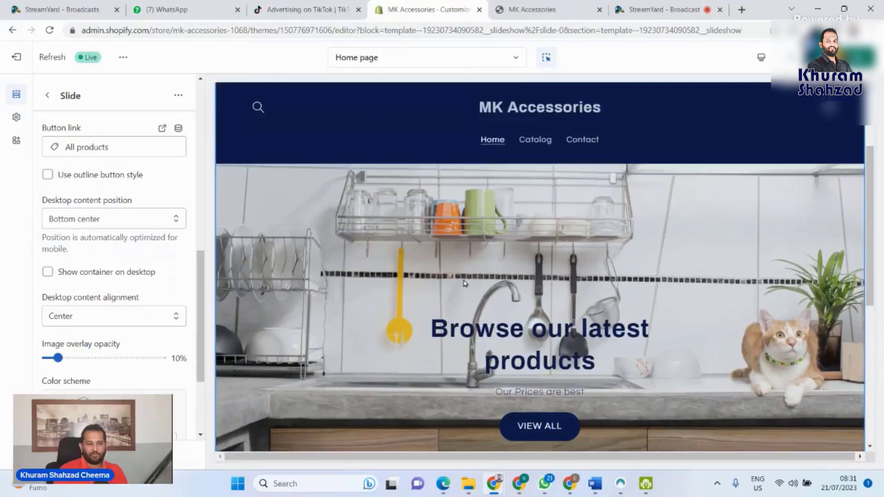
scroll(464, 283, down, 3)
click(47, 276)
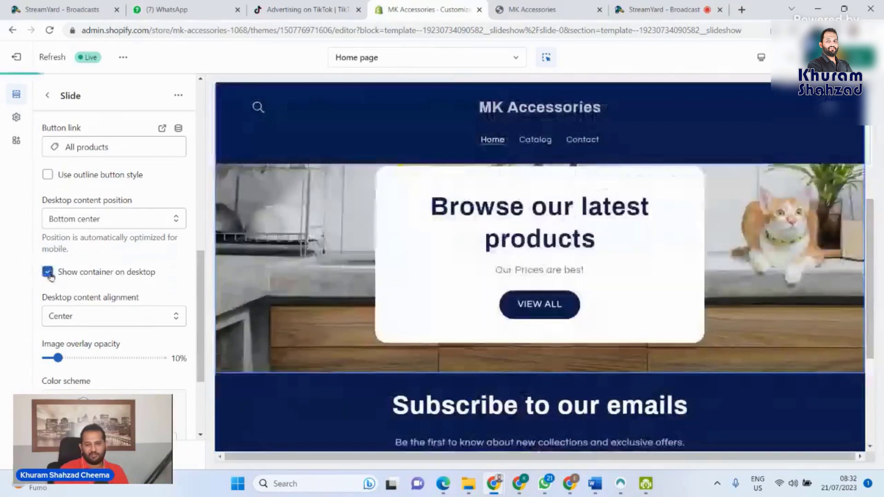
scroll(455, 299, down, 1)
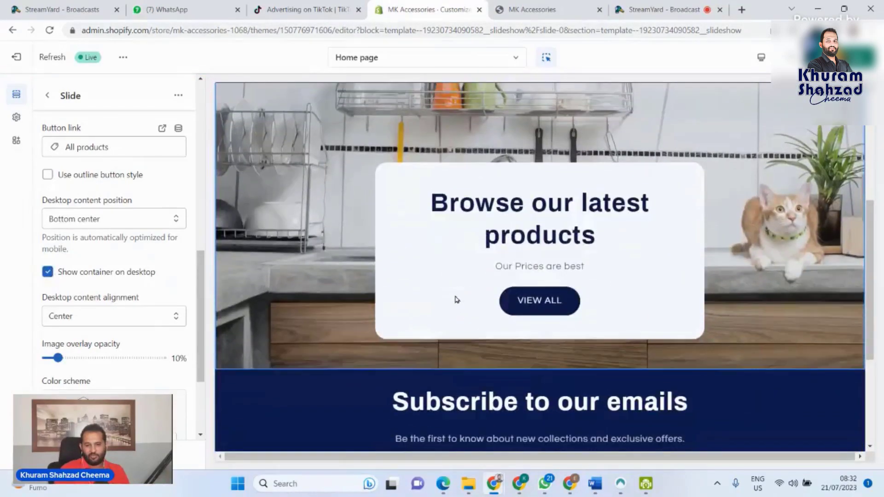
scroll(127, 294, down, 1)
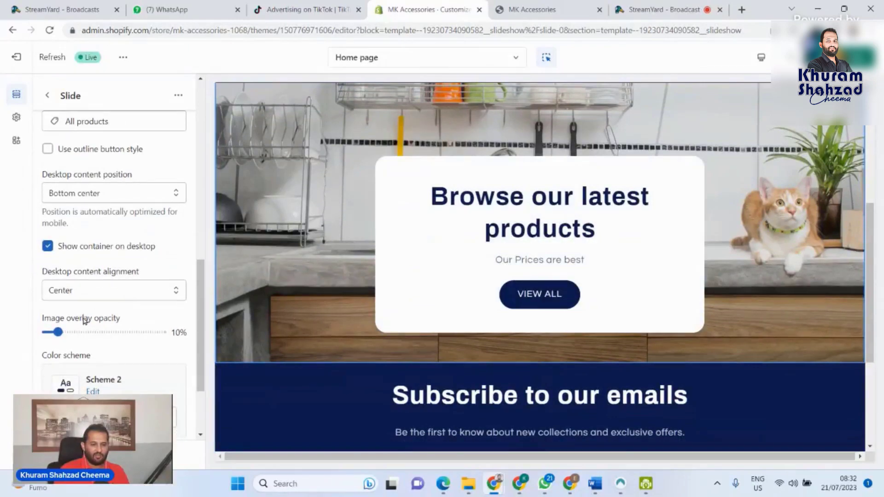
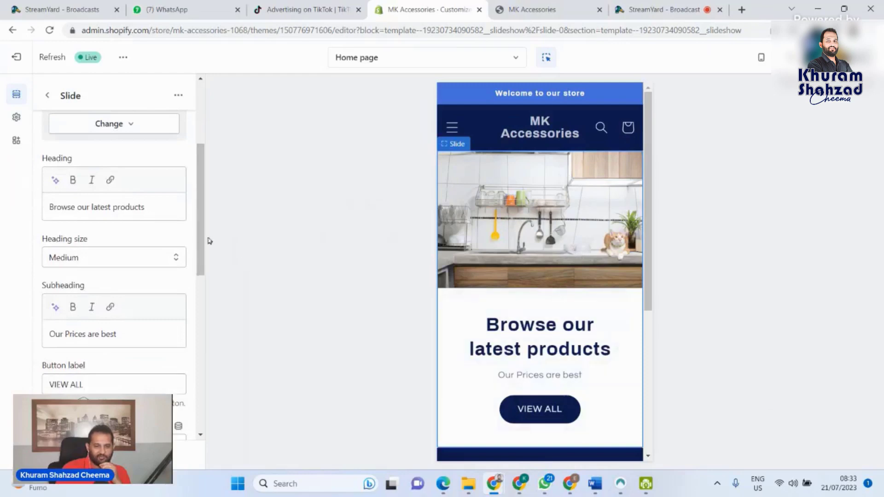
- Return to the home page sections, add a second slide to the Slideshow, and open its settings
drag(198, 221, 211, 139)
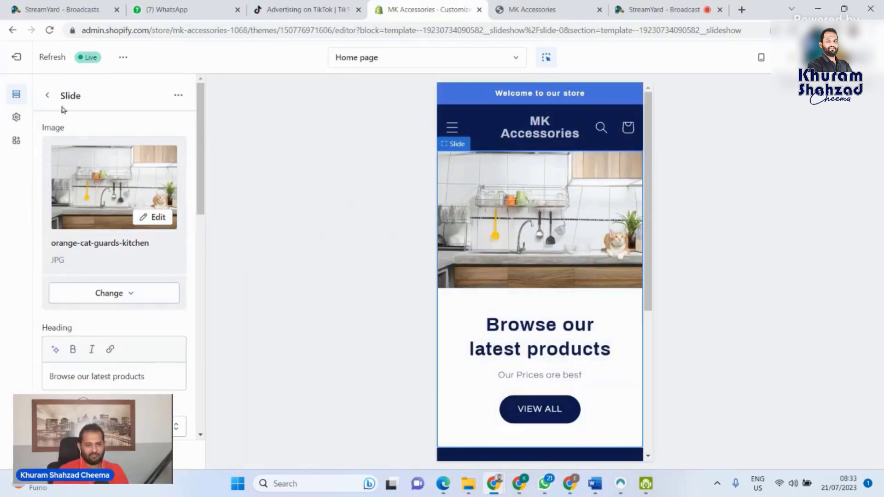
click(179, 96)
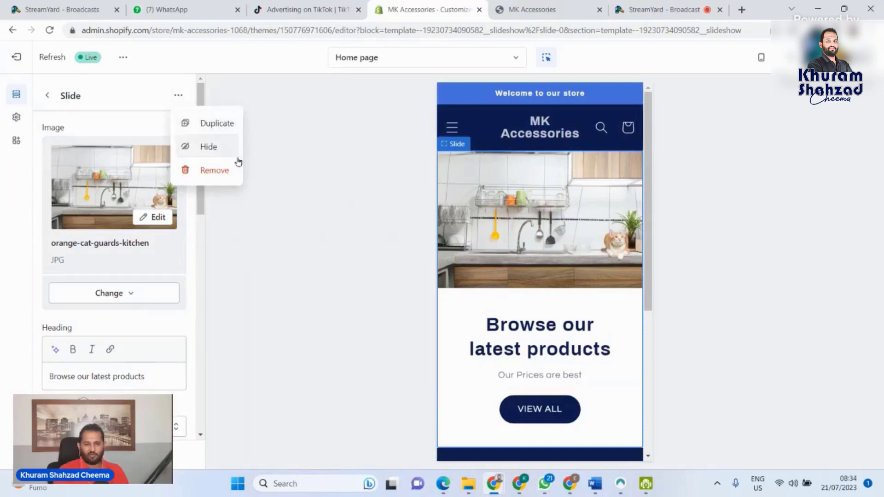
click(48, 96)
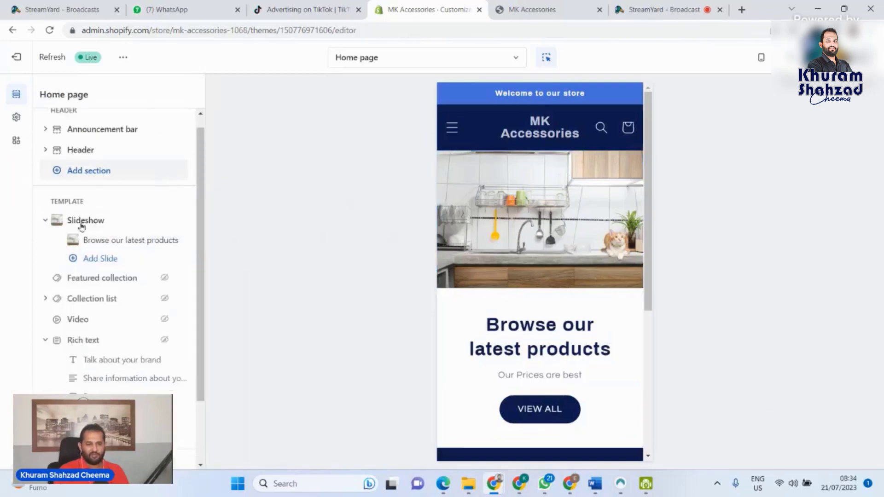
click(75, 264)
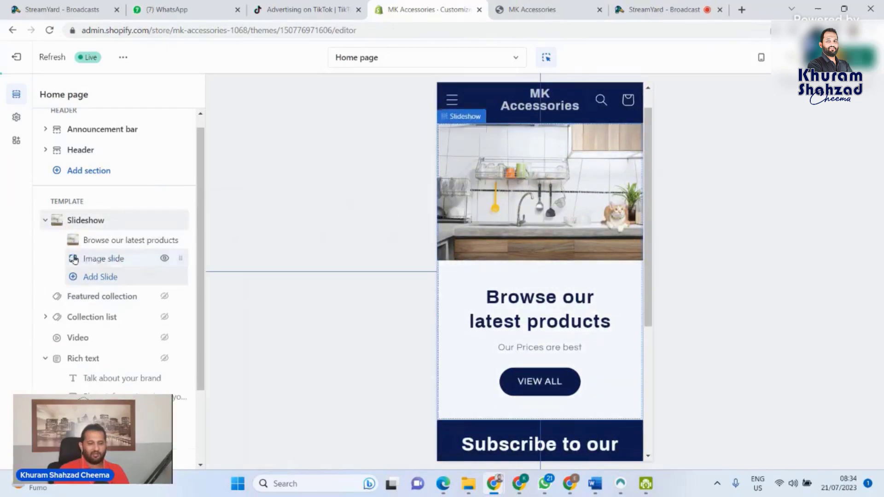
click(113, 264)
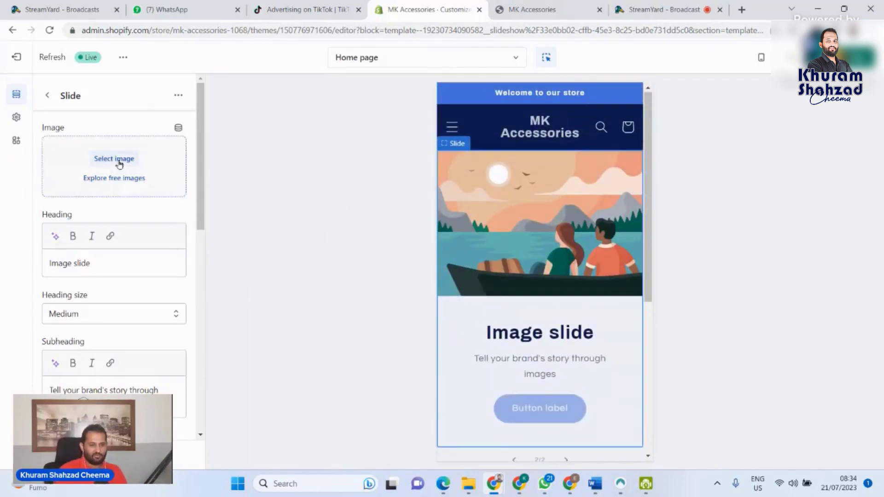
click(118, 162)
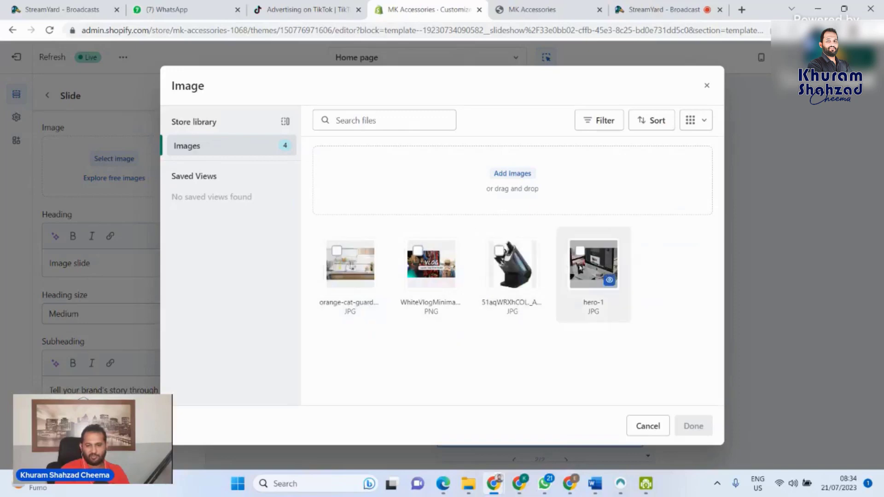
click(508, 176)
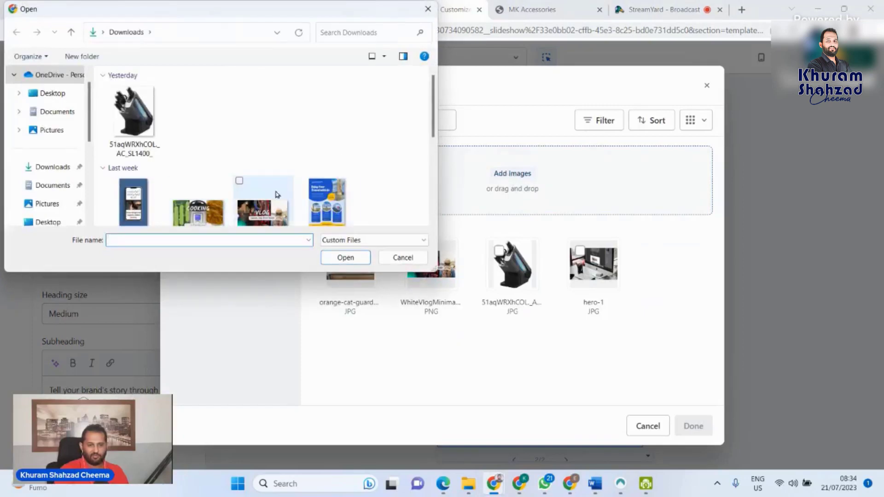
click(190, 218)
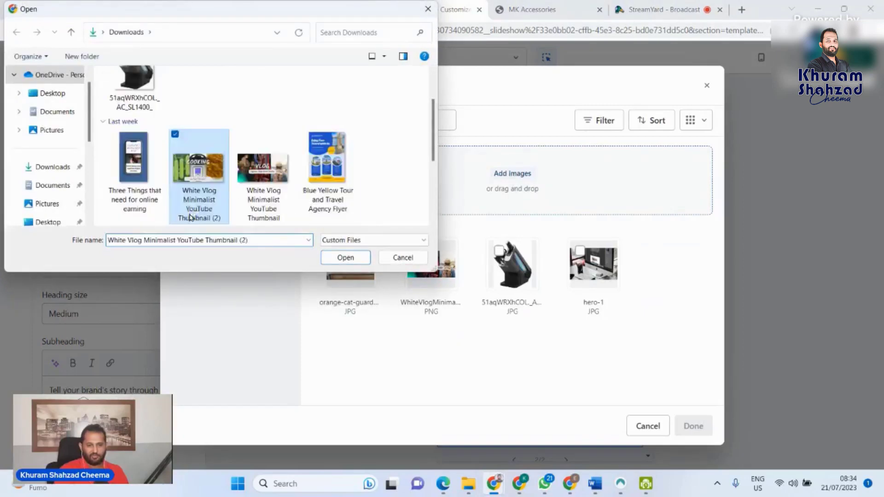
click(408, 258)
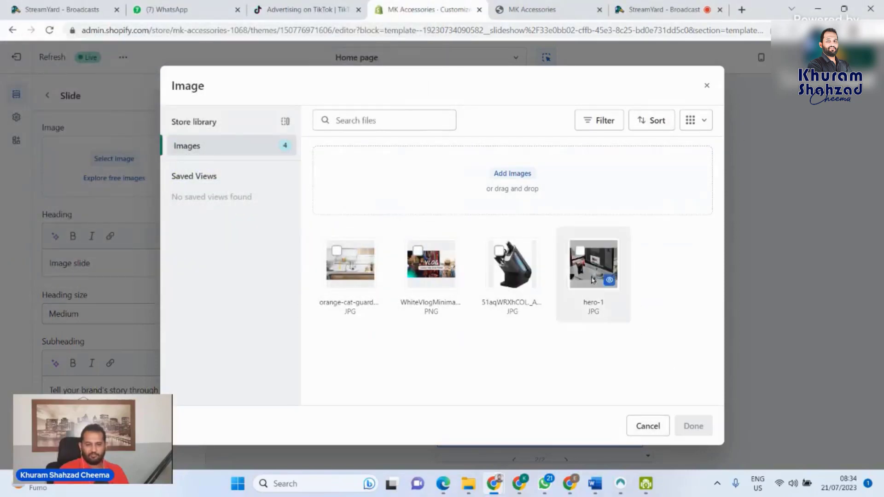
click(644, 427)
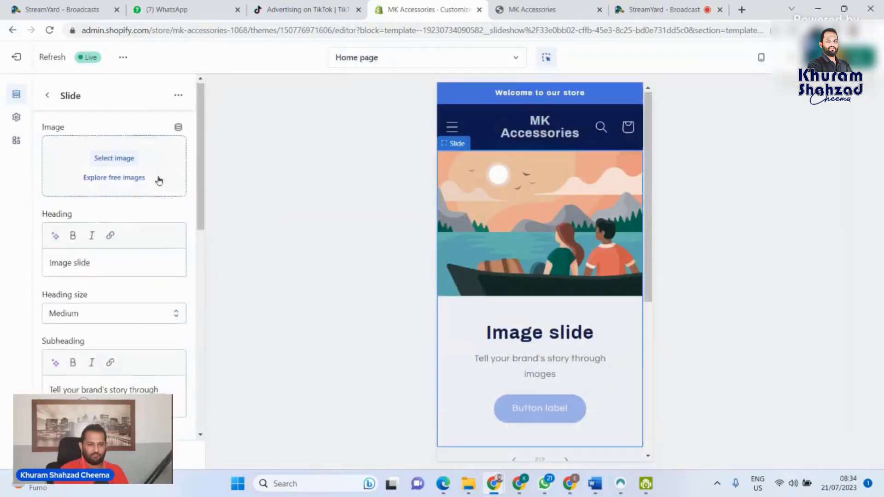
- Browse the free images for the new slide and search them for "KITCHEN"
scroll(159, 180, down, 2)
scroll(159, 181, up, 2)
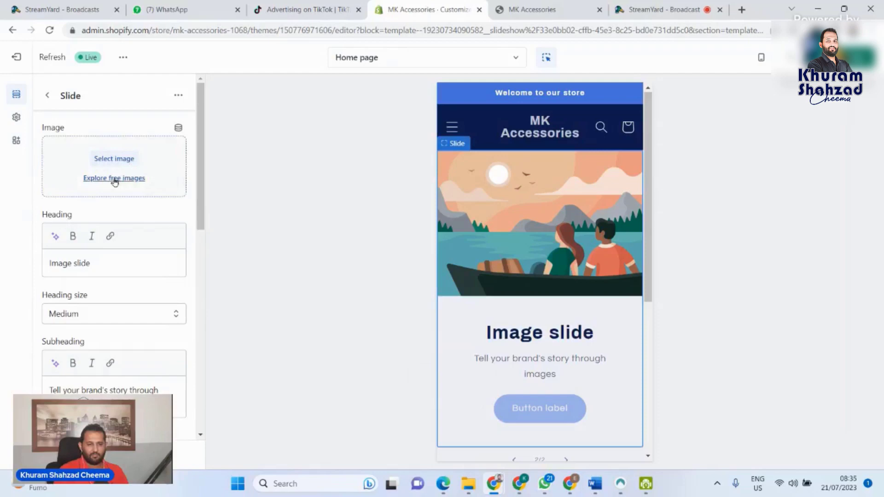
click(130, 179)
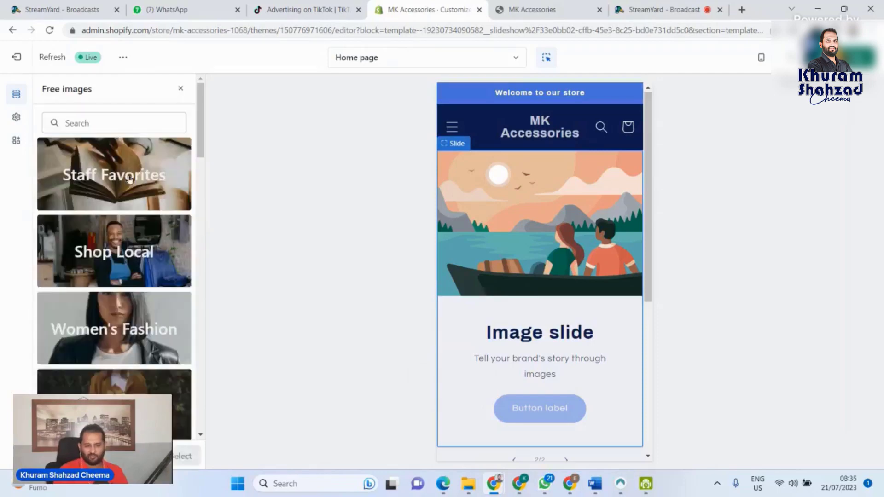
click(117, 124)
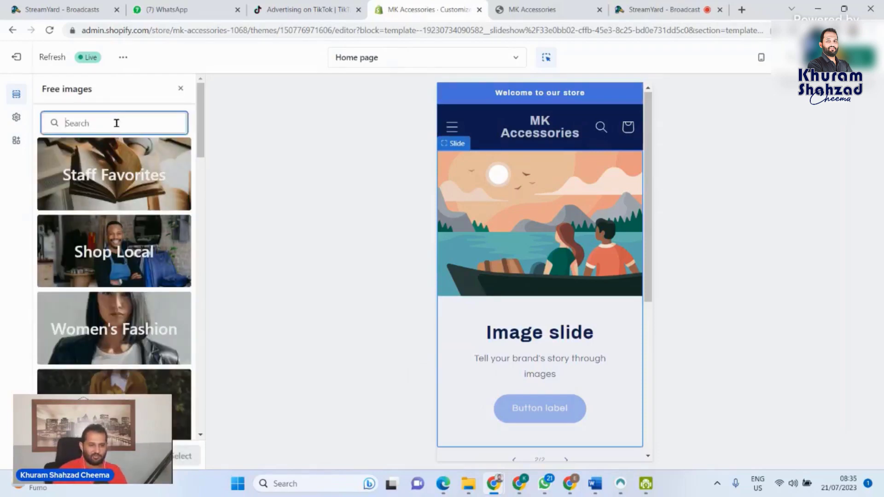
text(KITCH)
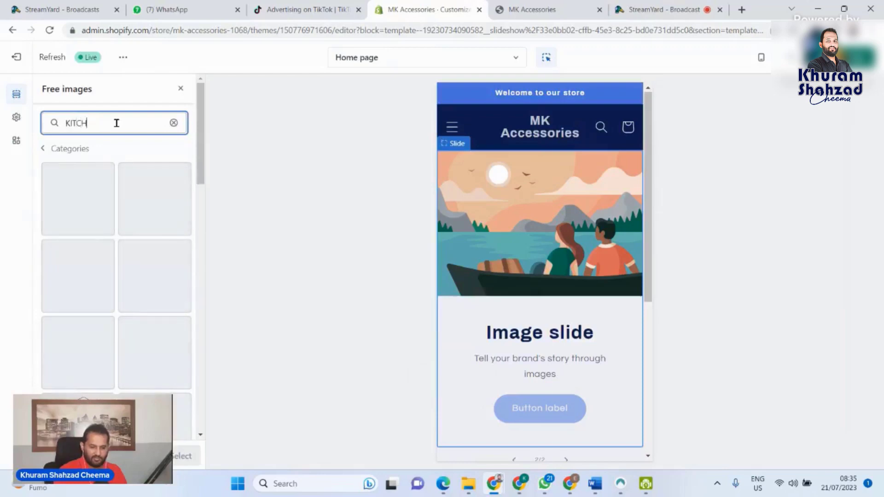
text(EN)
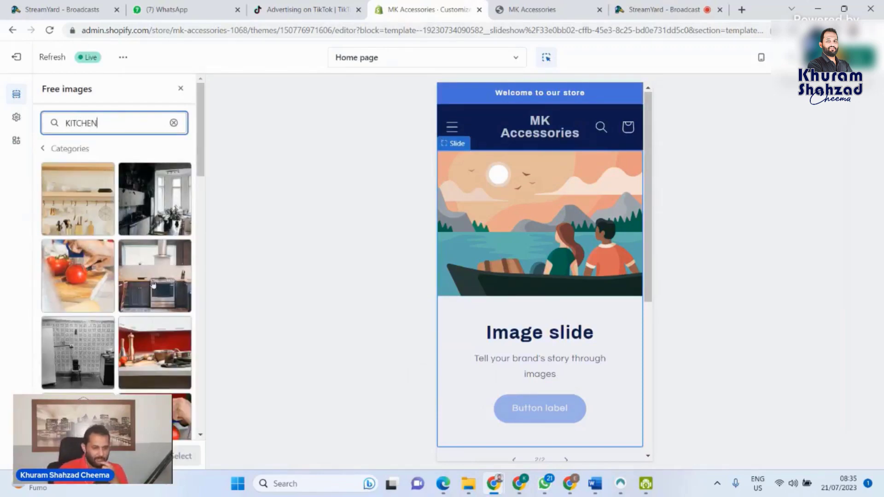
- Choose the bright-modern-kitchen photo from the free image results as the new slide's image
scroll(154, 284, down, 4)
scroll(153, 284, down, 4)
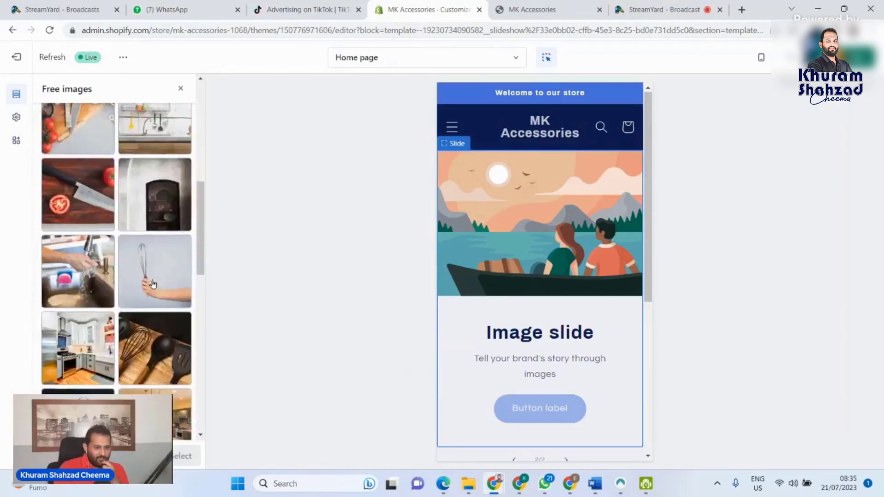
scroll(153, 284, down, 2)
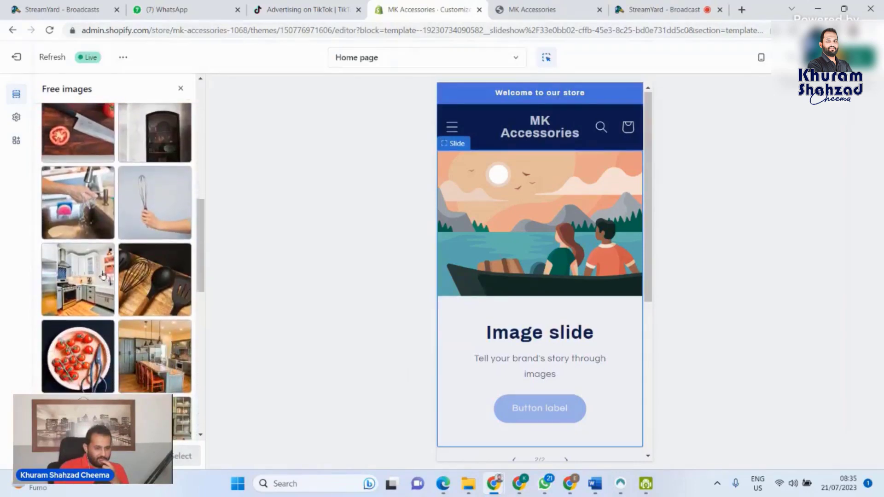
click(96, 272)
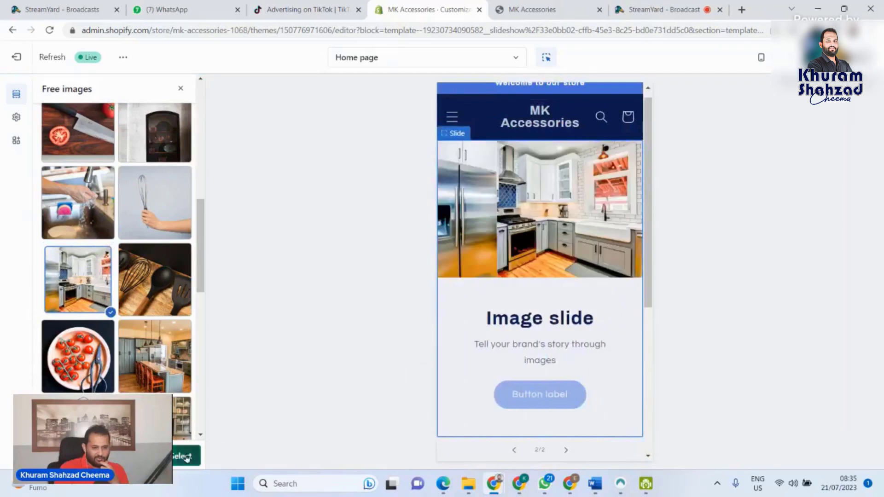
click(181, 457)
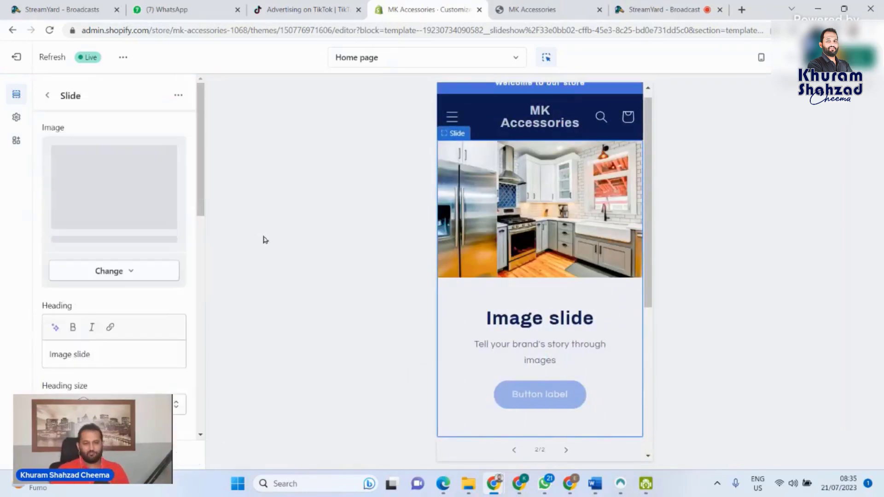
- Clear the new slide's heading text
scroll(134, 291, down, 2)
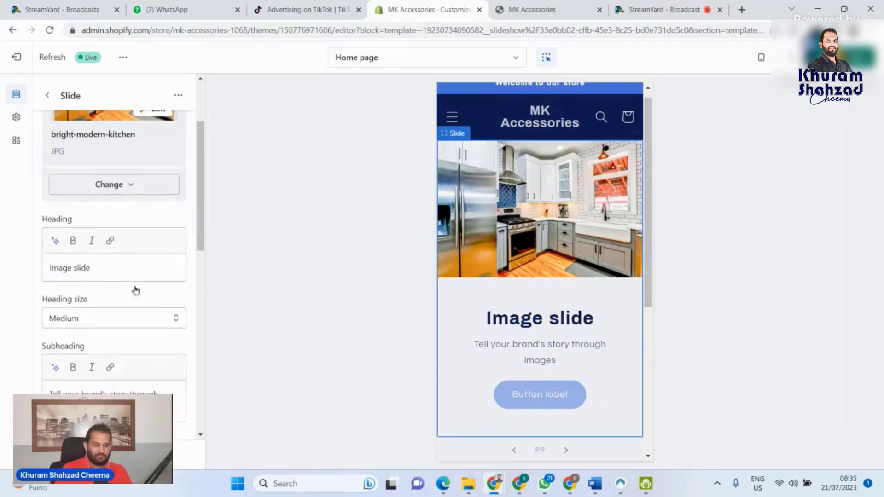
click(108, 267)
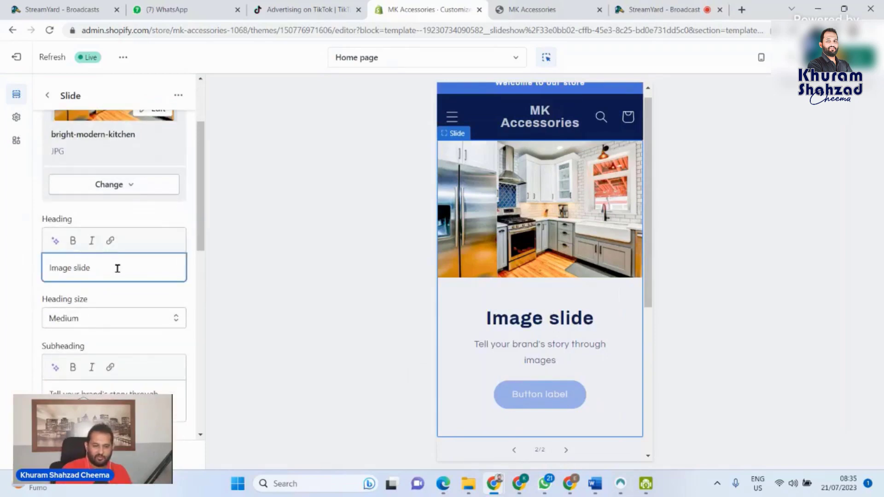
key(BackSpace)
key(BackSpace)
key(BackSpace)
key(BackSpace)
key(BackSpace)
key(BackSpace)
key(BackSpace)
key(BackSpace)
key(BackSpace)
key(BackSpace)
key(BackSpace)
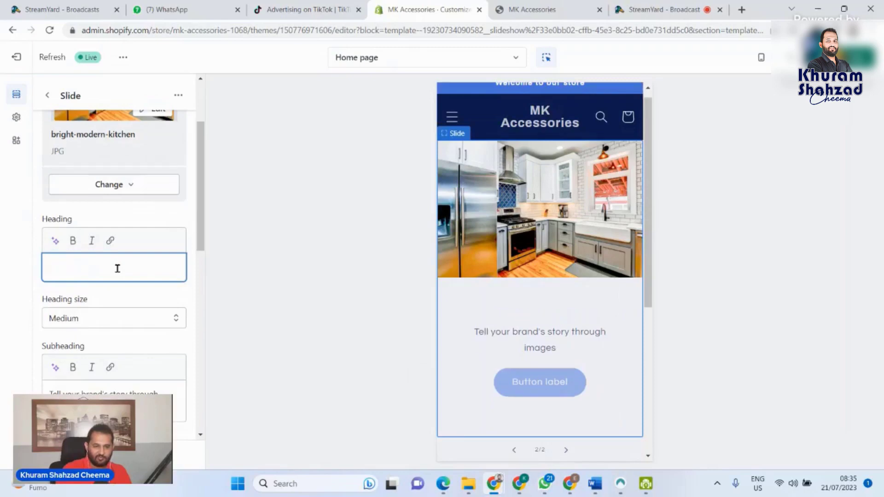
- Delete the new slide's subheading text
scroll(143, 309, down, 2)
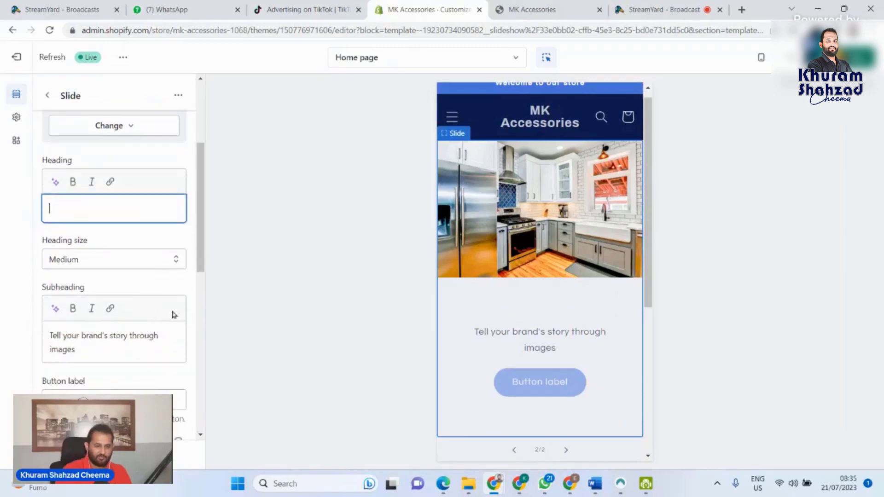
click(95, 346)
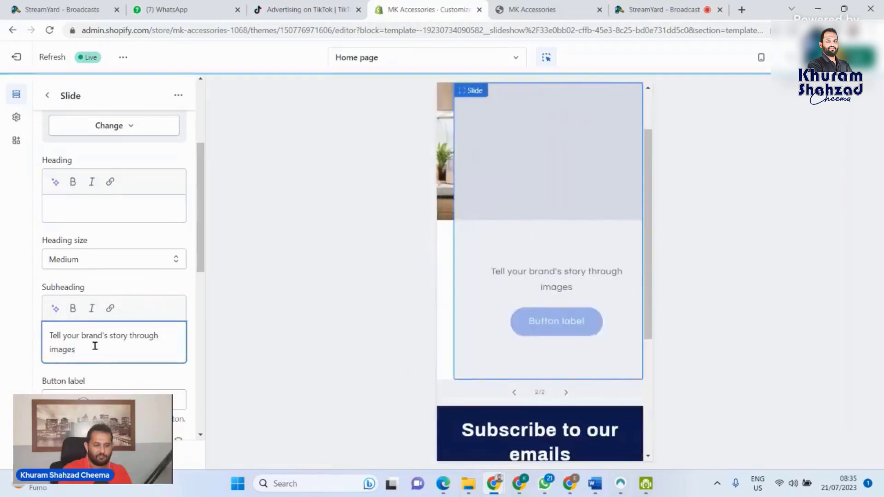
key(ctrl+a)
key(BackSpace)
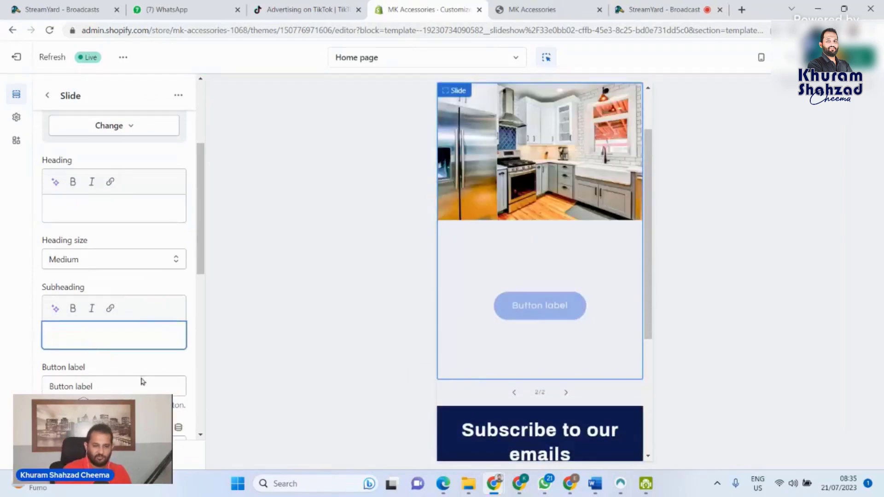
- Hide the second slide's container on desktop and check its desktop content position options
scroll(106, 357, down, 6)
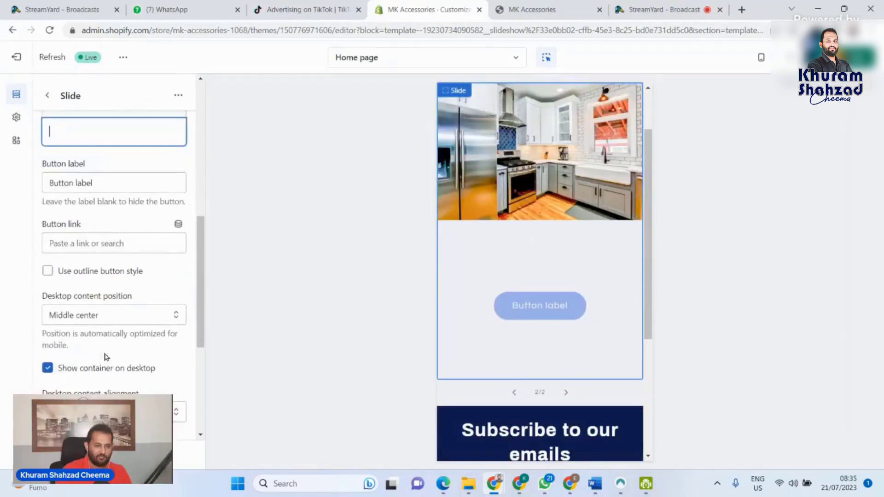
click(55, 372)
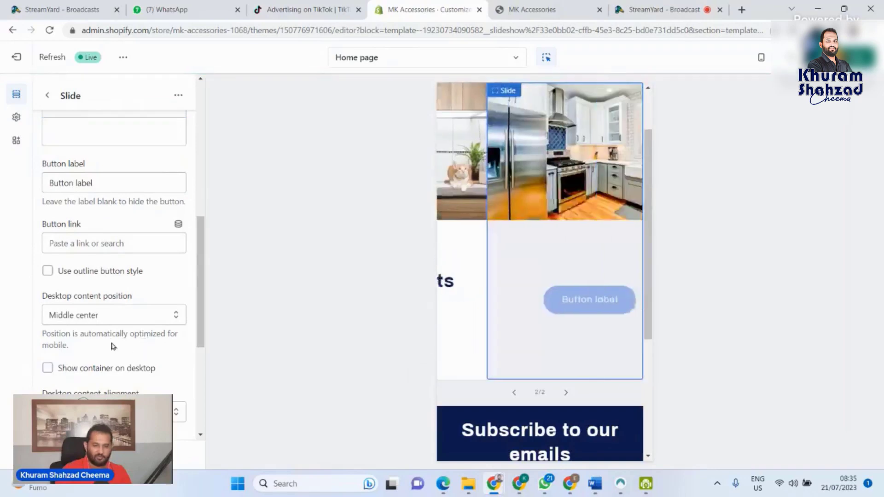
scroll(109, 361, down, 3)
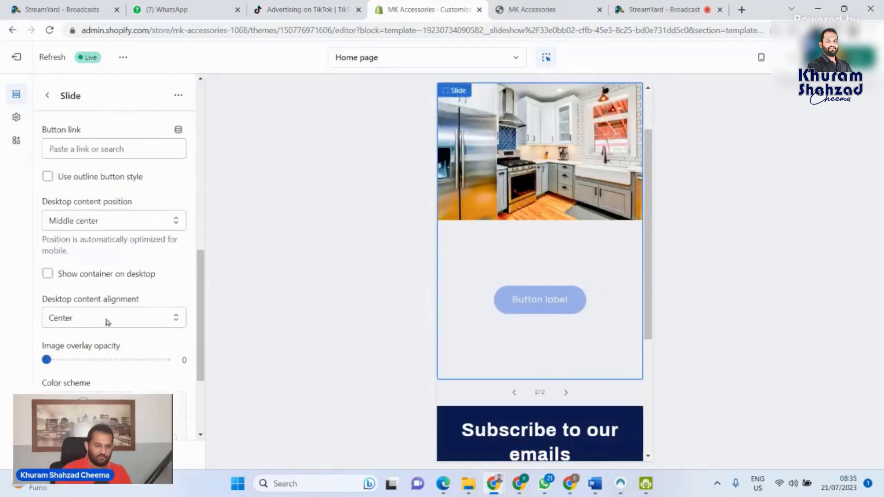
click(122, 225)
click(122, 225)
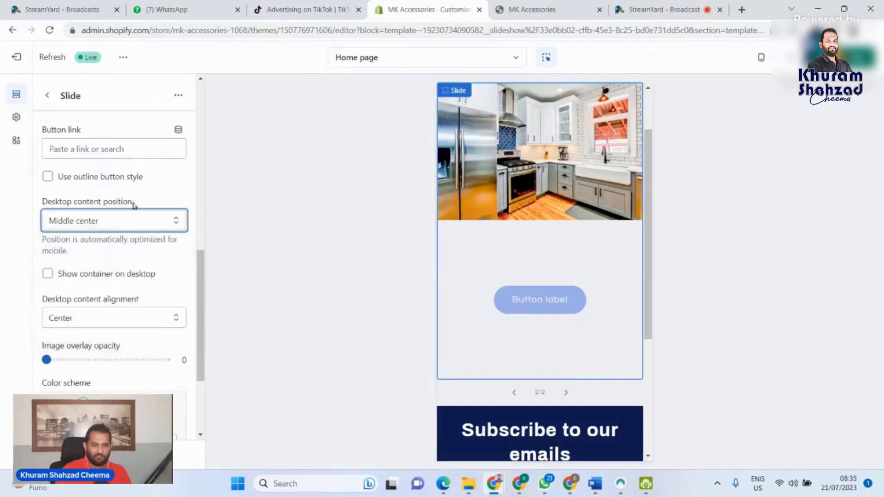
scroll(135, 263, down, 2)
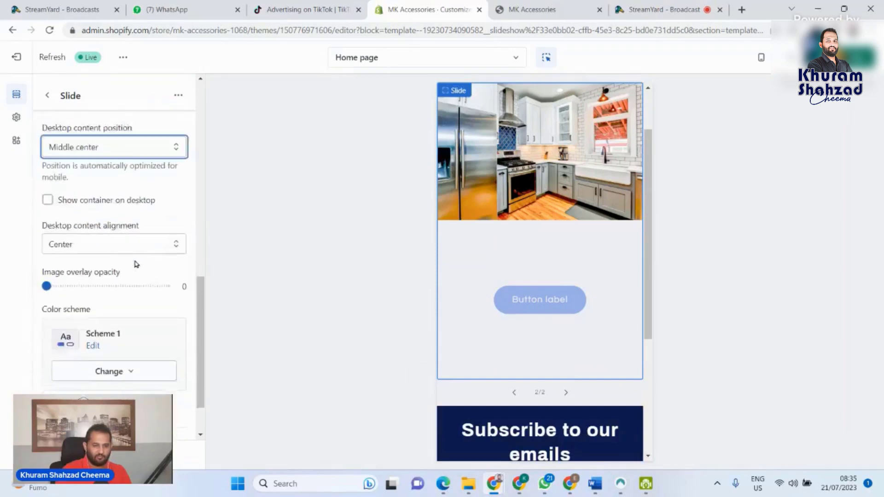
- Clear the second slide's button label so the button is hidden
scroll(134, 262, up, 3)
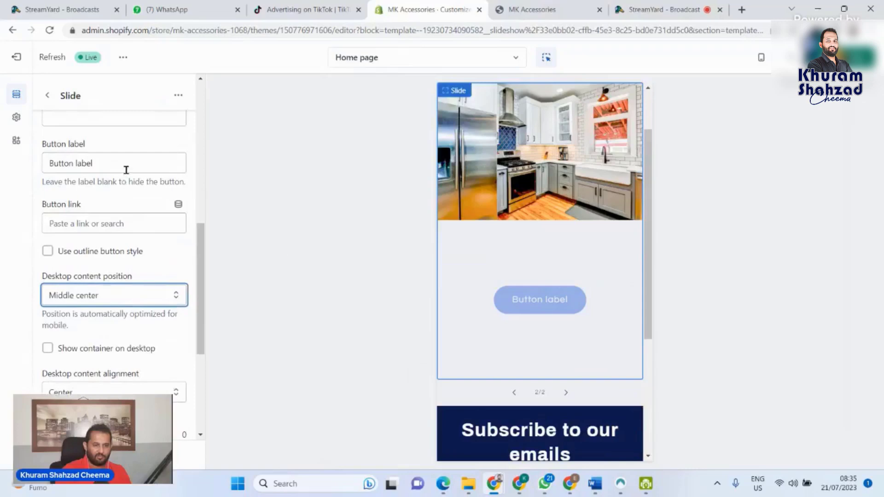
click(126, 170)
key(BackSpace)
key(BackSpace)
key(BackSpace)
key(BackSpace)
key(BackSpace)
key(BackSpace)
key(BackSpace)
key(BackSpace)
key(BackSpace)
key(BackSpace)
key(BackSpace)
key(BackSpace)
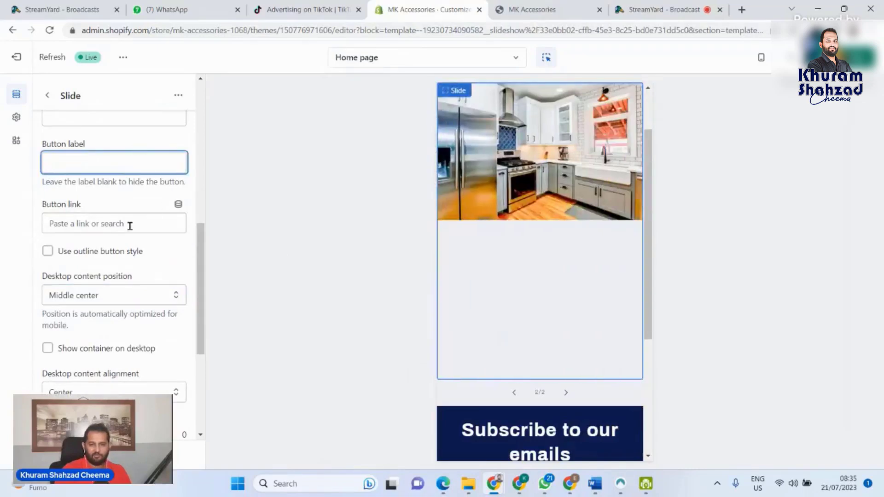
- Review the second slide's settings from the image down to the mobile layout, along with the mobile preview
scroll(80, 224, up, 6)
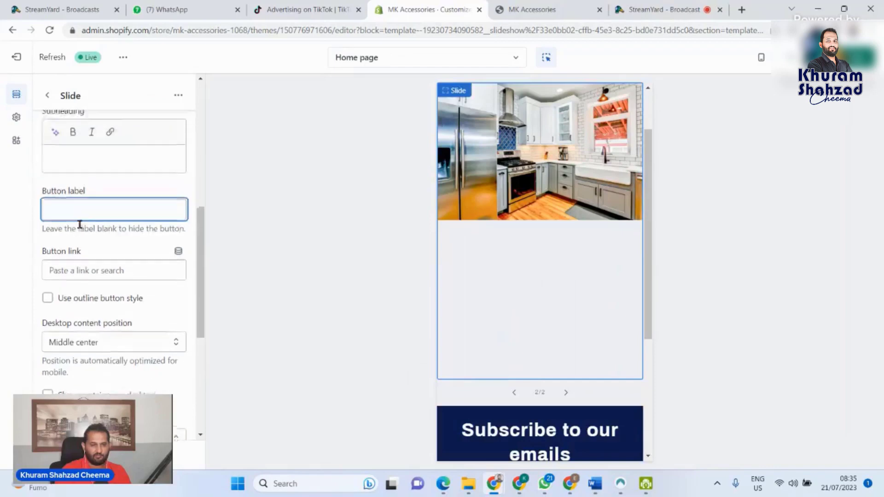
scroll(79, 224, up, 3)
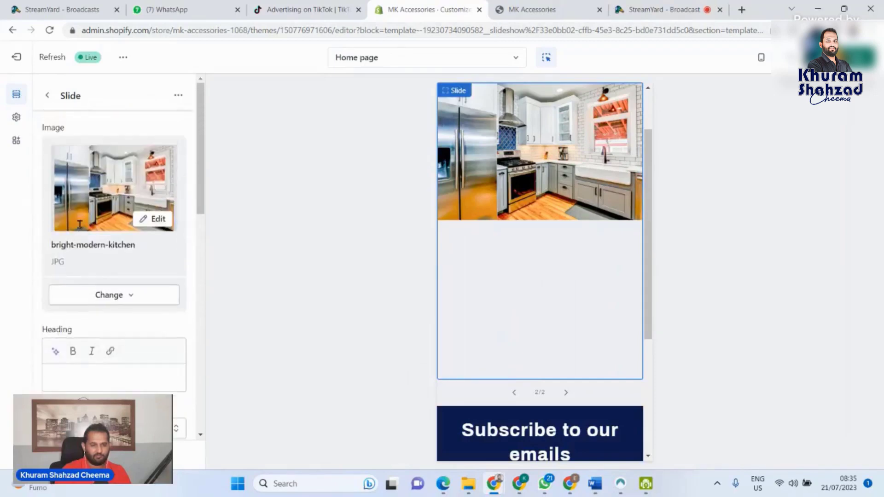
scroll(80, 224, down, 10)
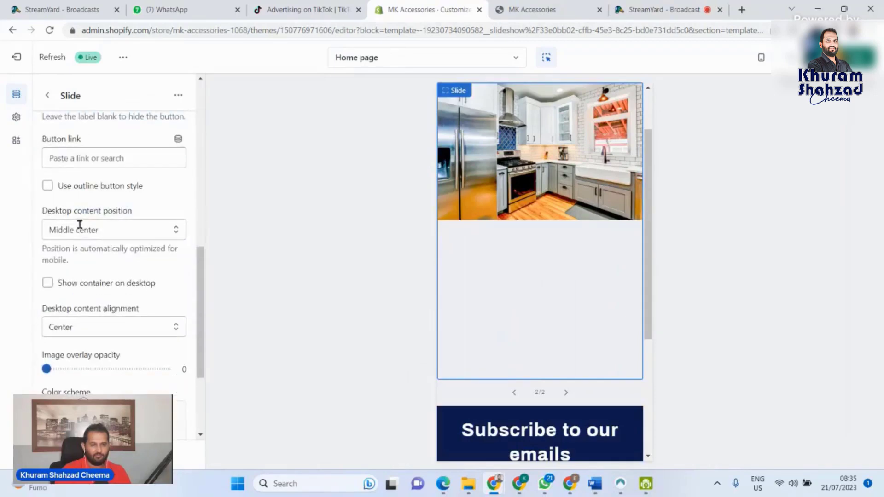
scroll(80, 224, down, 3)
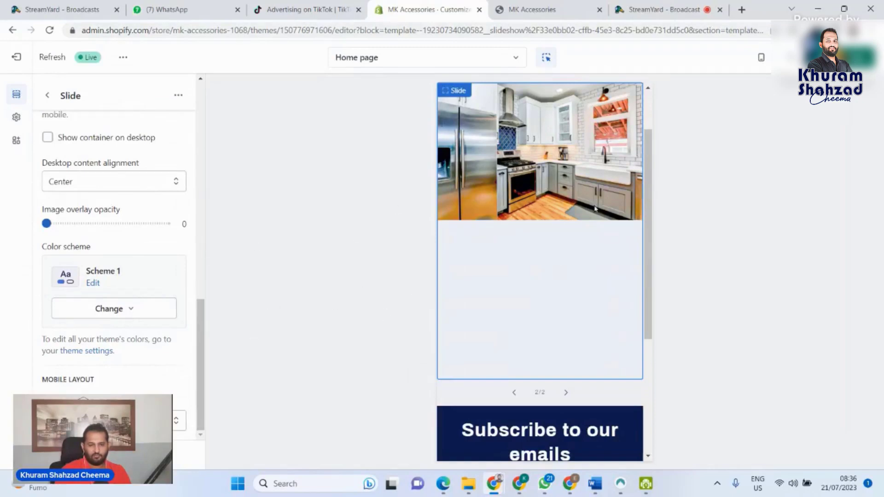
scroll(594, 209, up, 2)
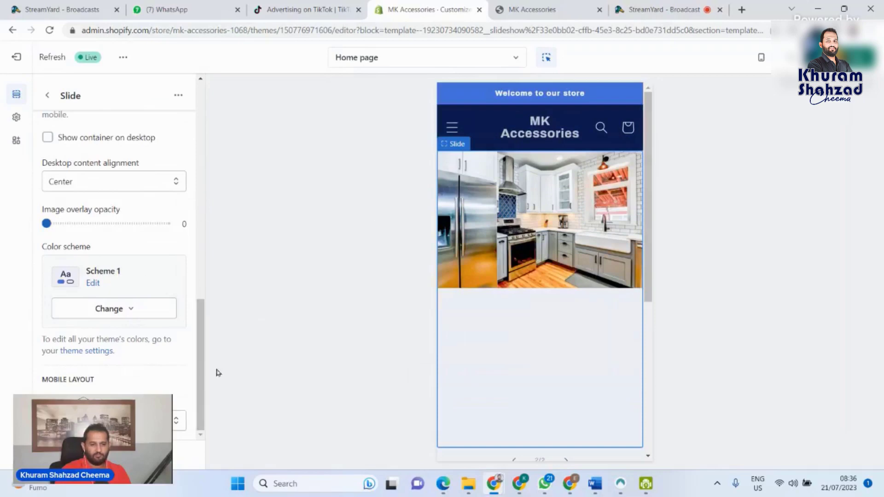
drag(201, 366, 198, 228)
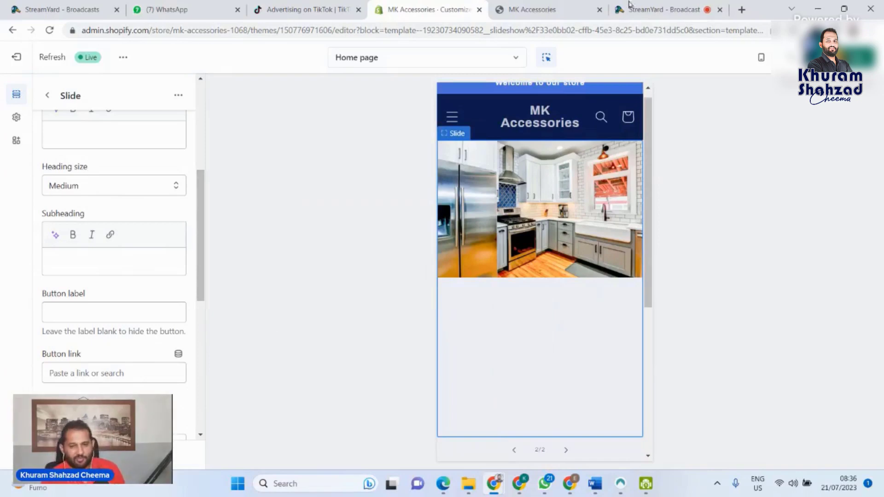
- Switch to the live storefront, look over the home page slideshow, and return to the theme editor
click(661, 3)
click(563, 4)
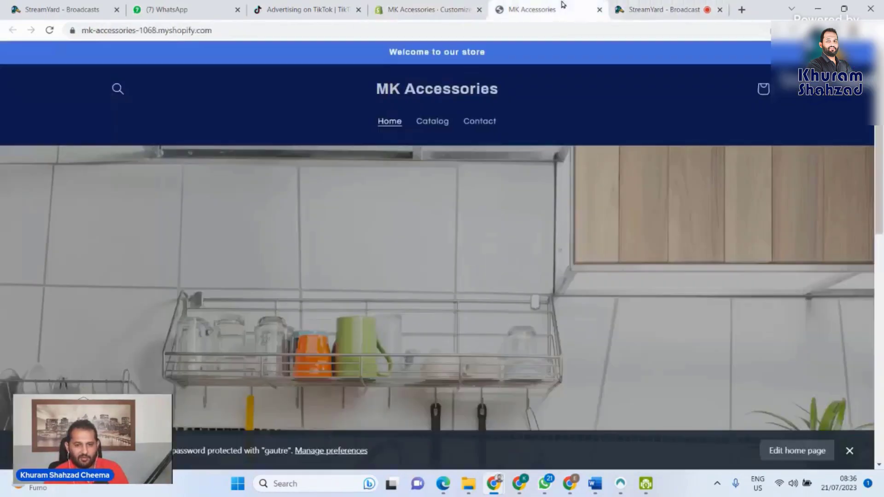
scroll(328, 305, down, 6)
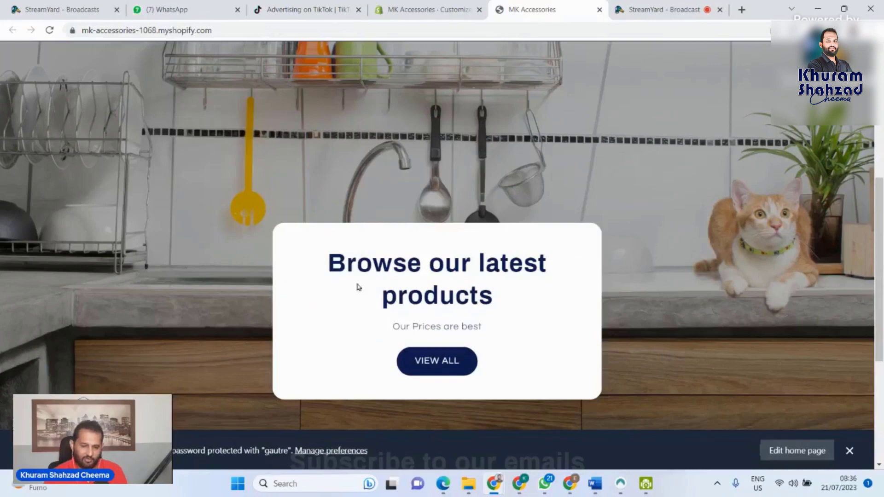
click(427, 7)
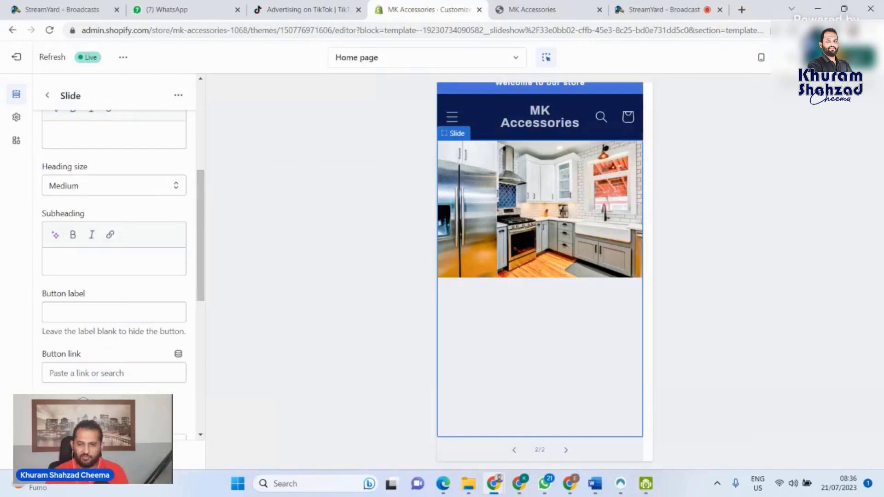
- Reload the live storefront and examine the updated slideshow on its home page
click(532, 7)
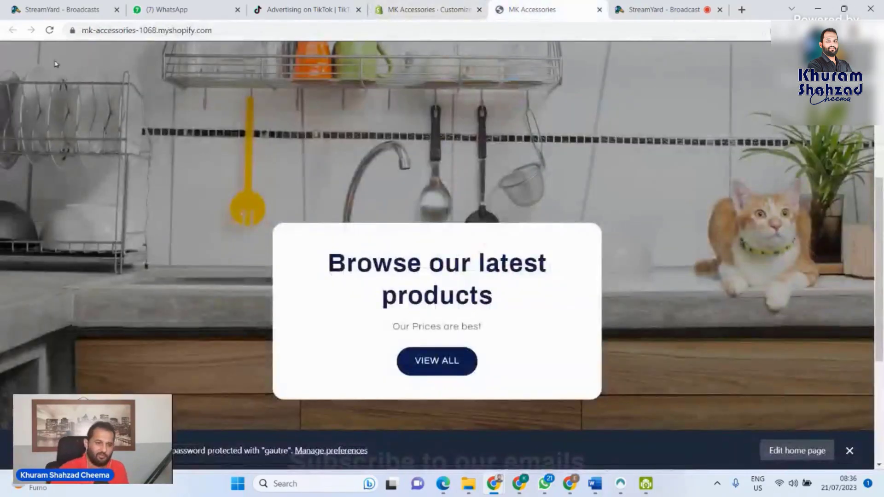
click(50, 31)
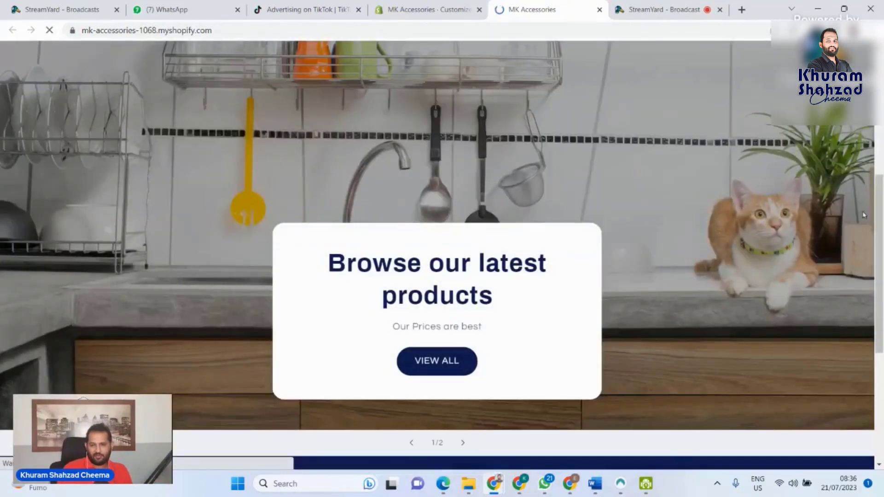
scroll(770, 257, down, 2)
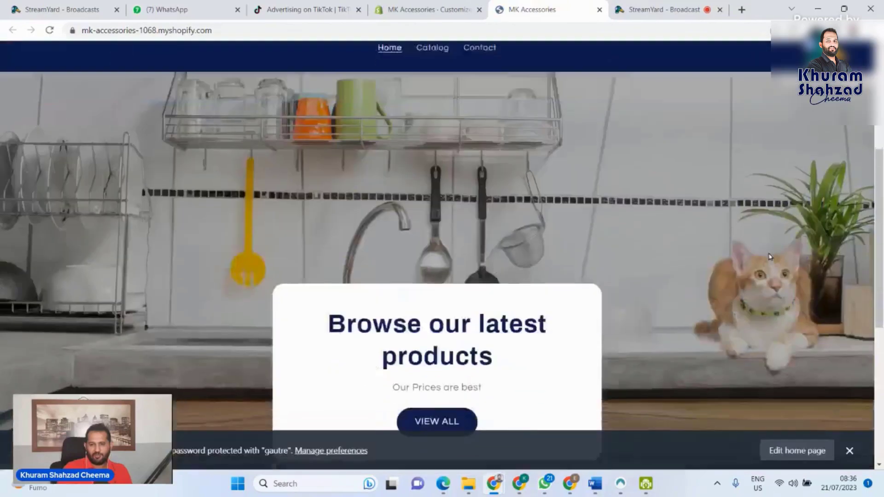
scroll(807, 287, down, 5)
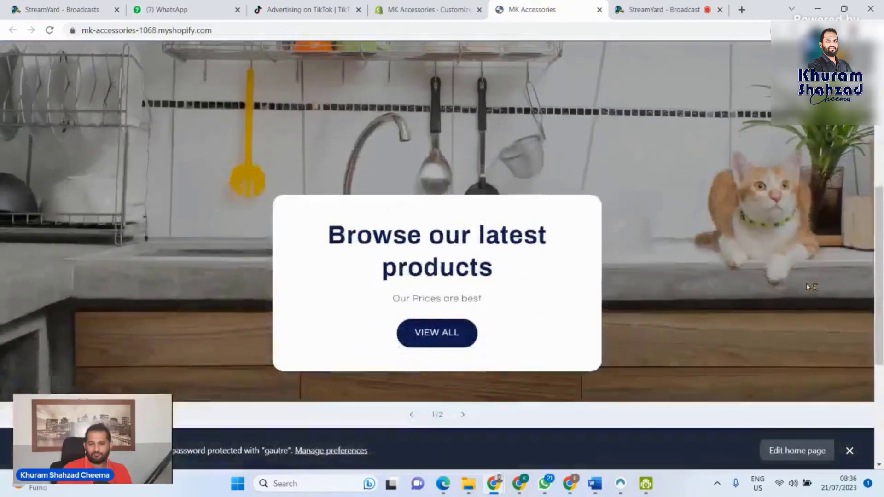
scroll(713, 132, up, 6)
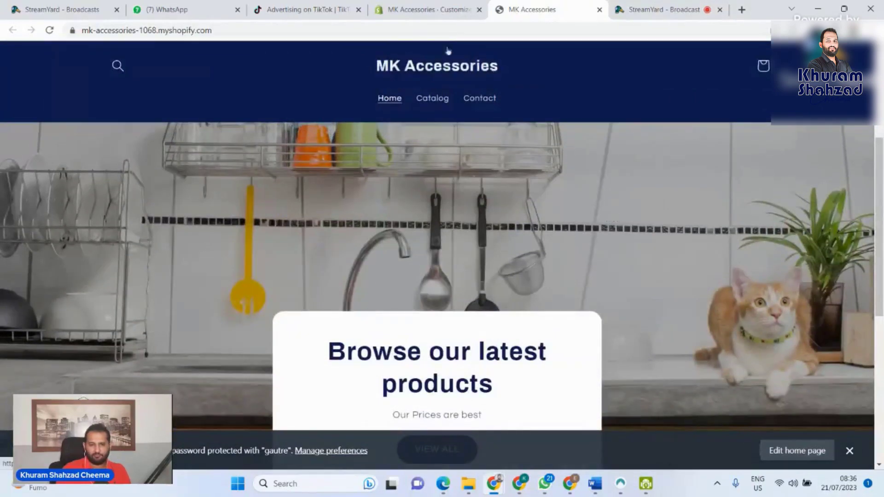
- Go back to the home page section list in the theme editor, and switch again to the live storefront
click(423, 9)
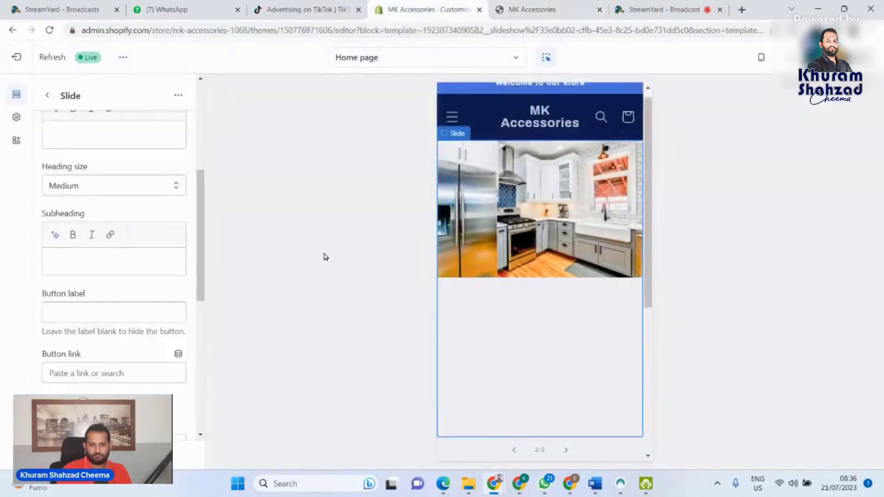
click(47, 95)
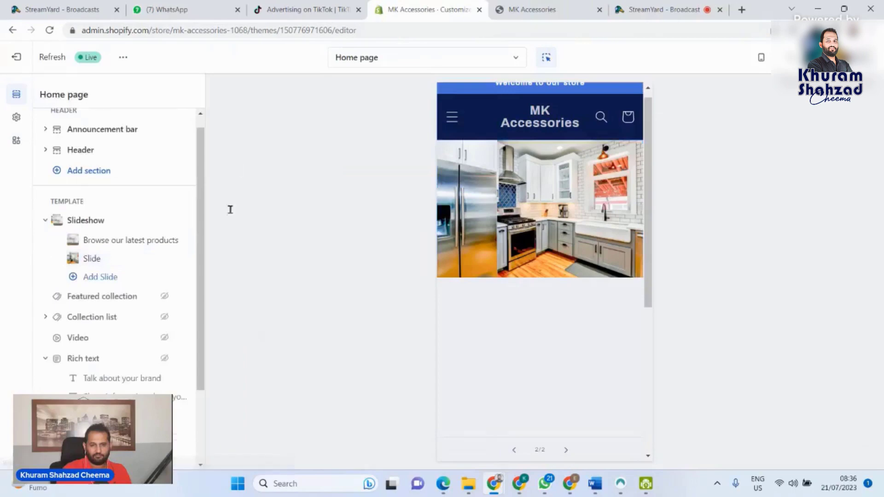
scroll(129, 198, up, 1)
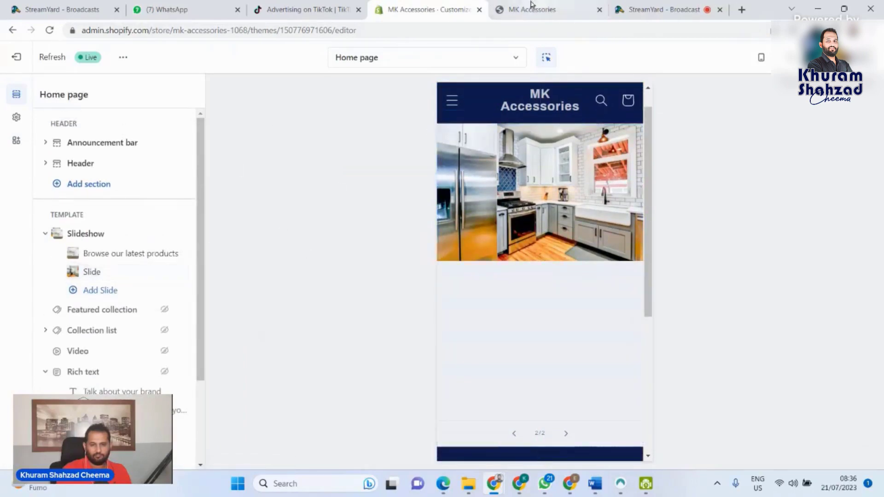
click(555, 9)
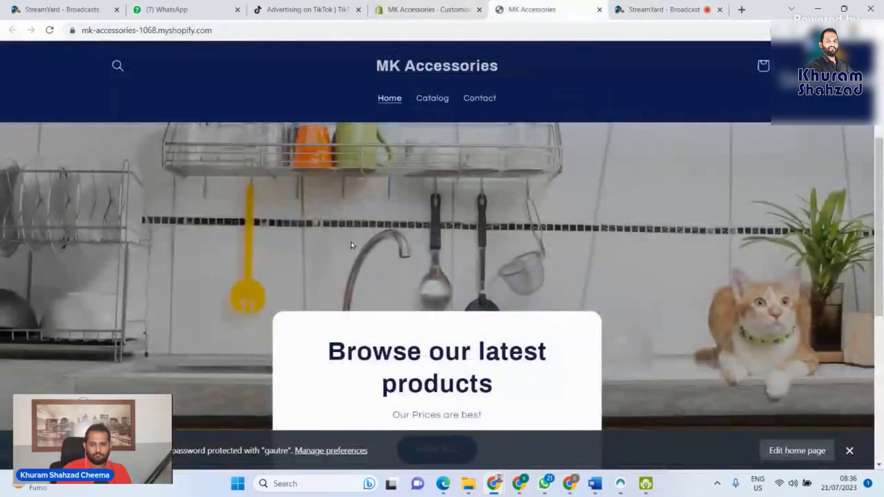
- Dismiss the storefront's password notice, reload the home page and look through its slideshow and subscribe section
click(849, 451)
scroll(630, 245, up, 3)
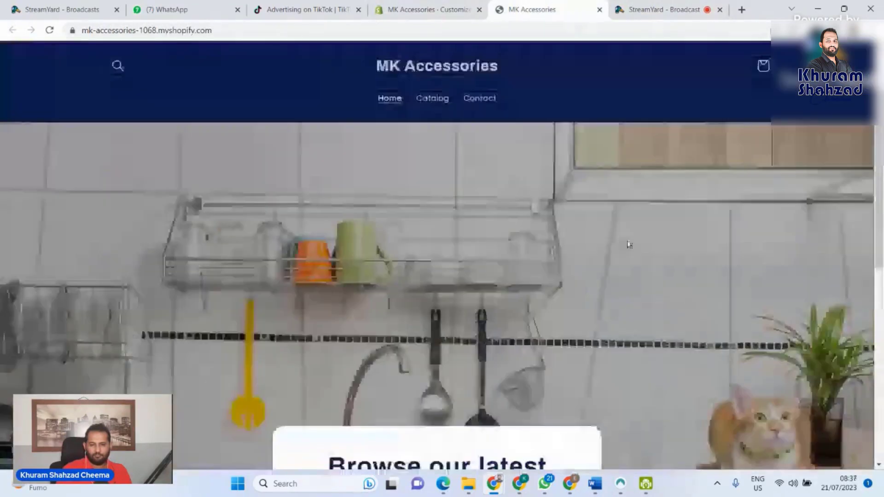
scroll(630, 244, up, 2)
key(F5)
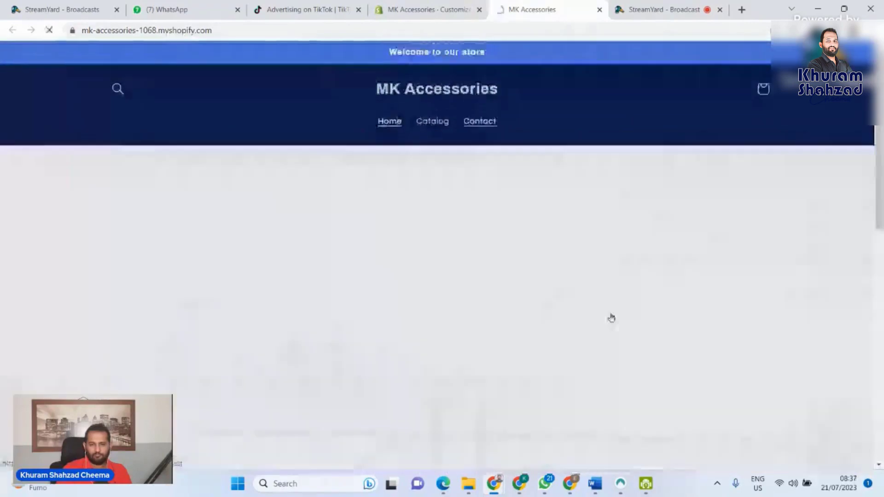
scroll(562, 311, down, 7)
scroll(563, 312, down, 3)
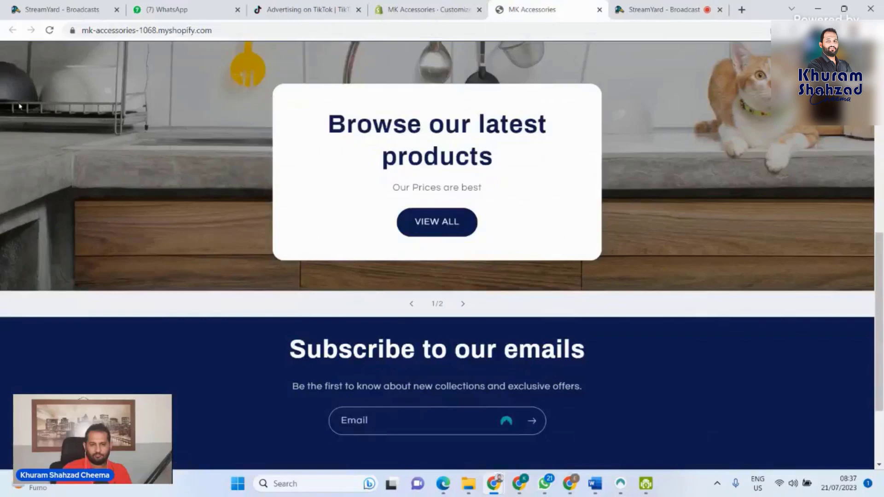
scroll(19, 106, up, 5)
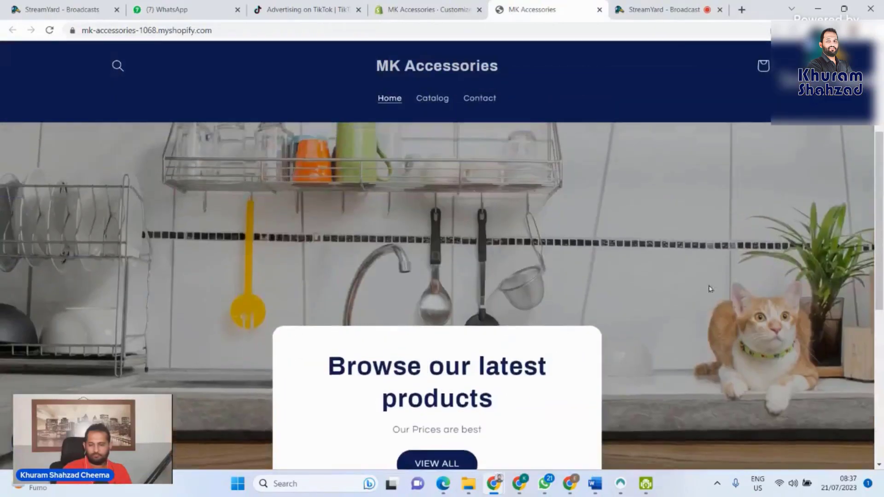
- Hide the "Browse our latest products" slide in the home page Slideshow section in the theme editor
click(447, 6)
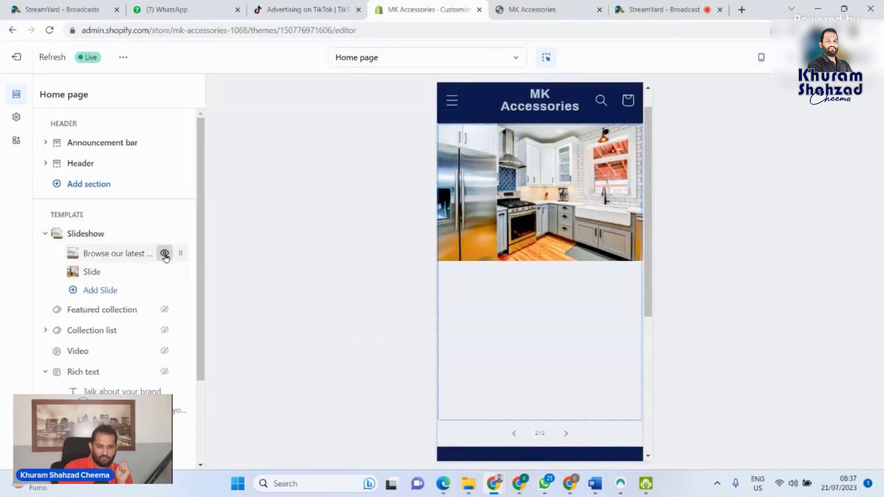
click(165, 254)
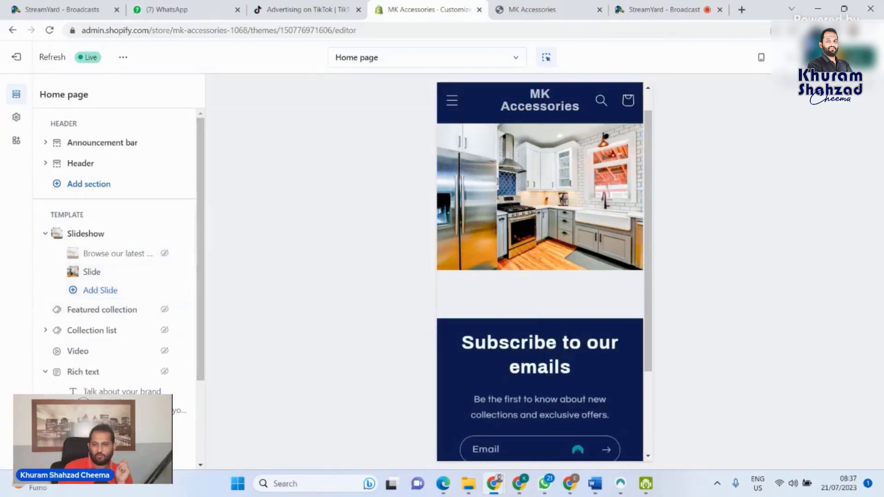
- Reload the live storefront home page and examine the slideshow with only the kitchen slide down to the footer
click(530, 10)
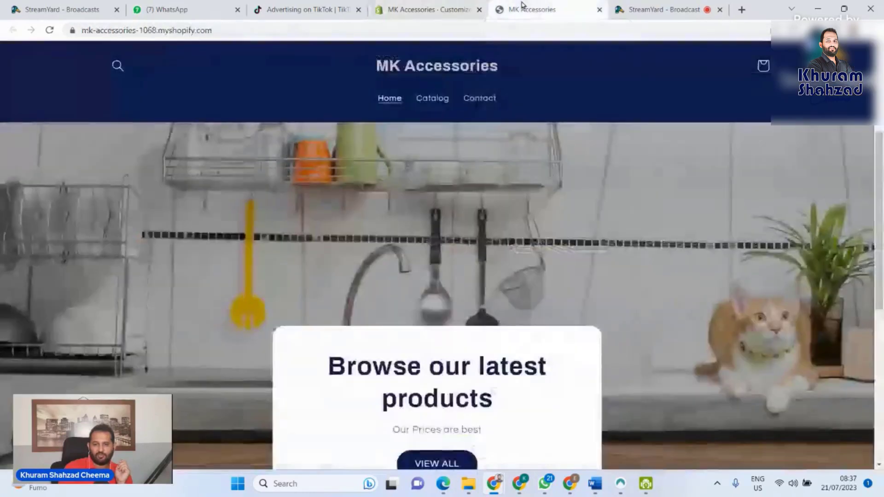
click(49, 30)
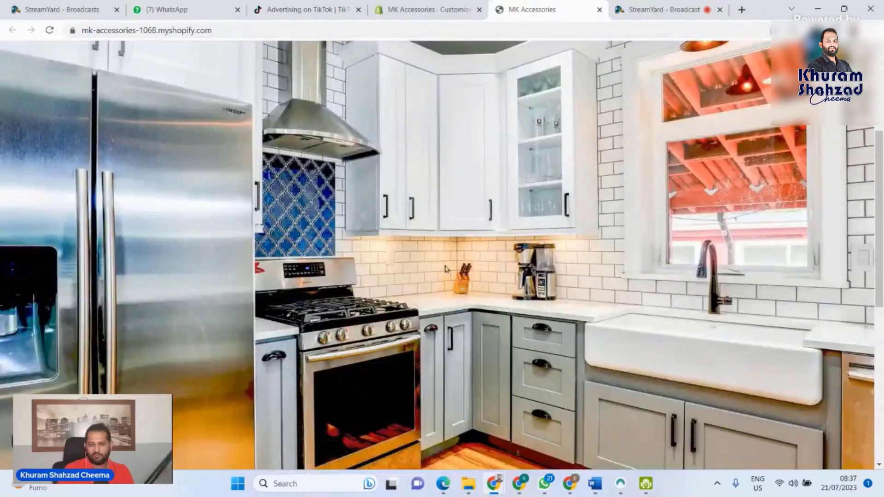
scroll(444, 269, down, 5)
scroll(445, 269, up, 8)
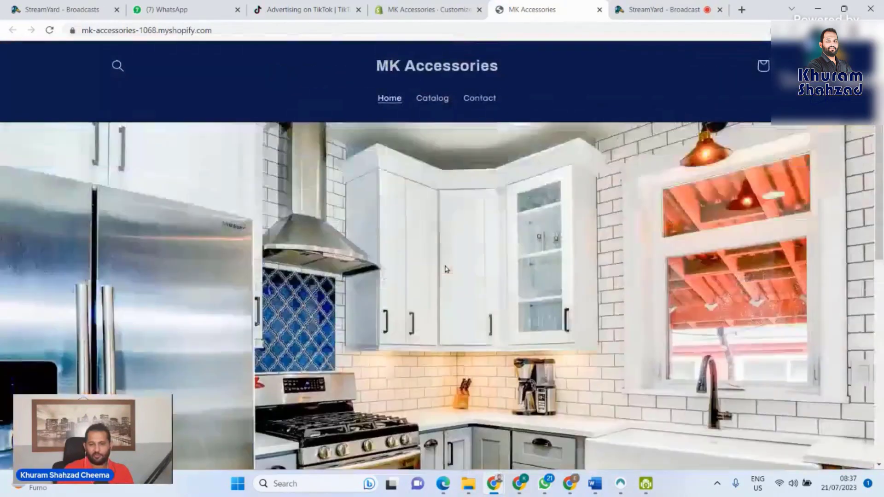
scroll(430, 251, up, 2)
scroll(429, 253, down, 2)
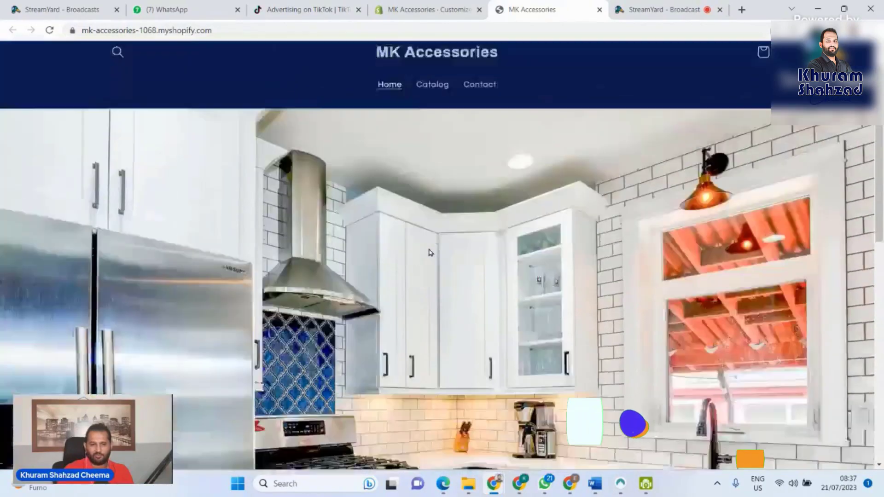
scroll(429, 252, down, 8)
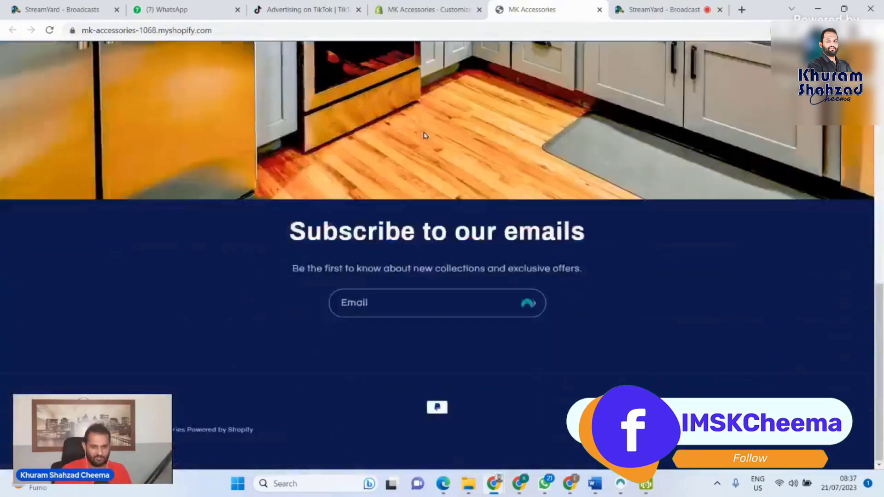
scroll(425, 135, up, 6)
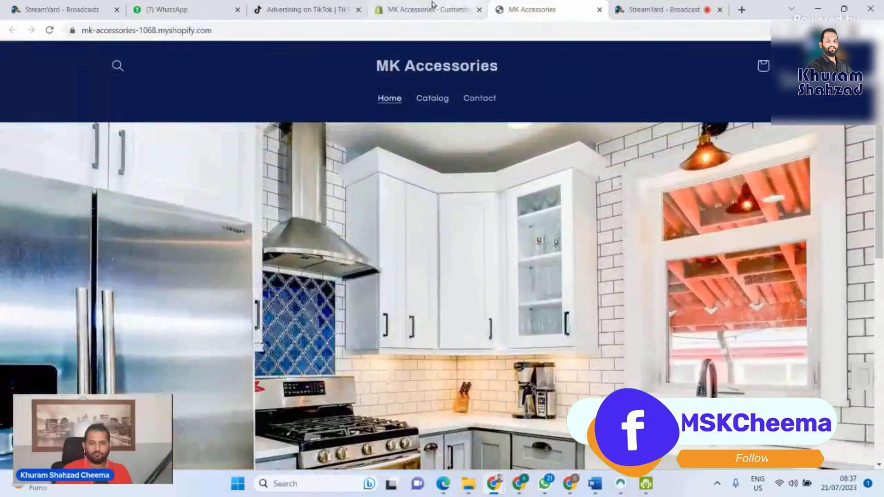
- In the theme editor's Slideshow section, hide the second slide and show the "Browse our latest products" slide
click(429, 5)
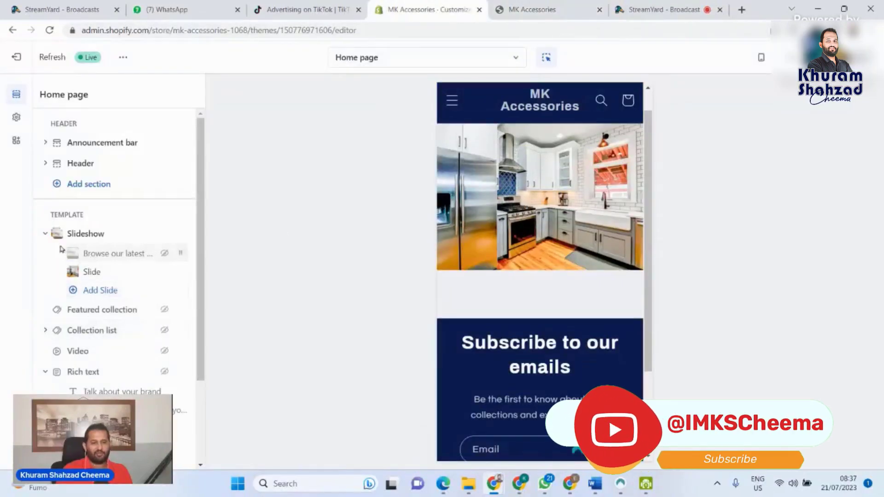
click(46, 235)
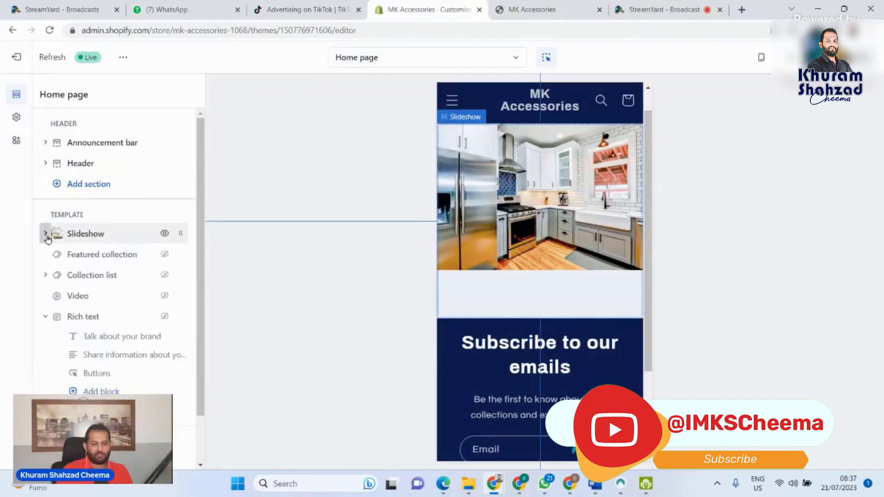
click(46, 235)
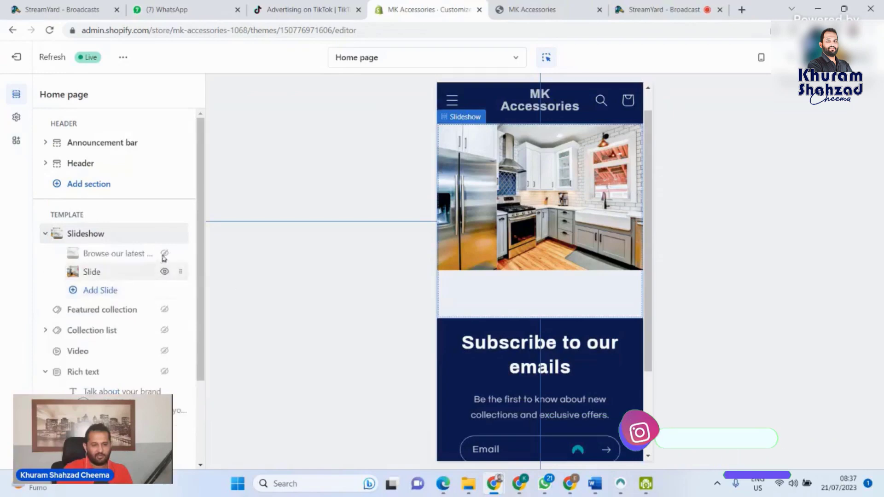
click(165, 271)
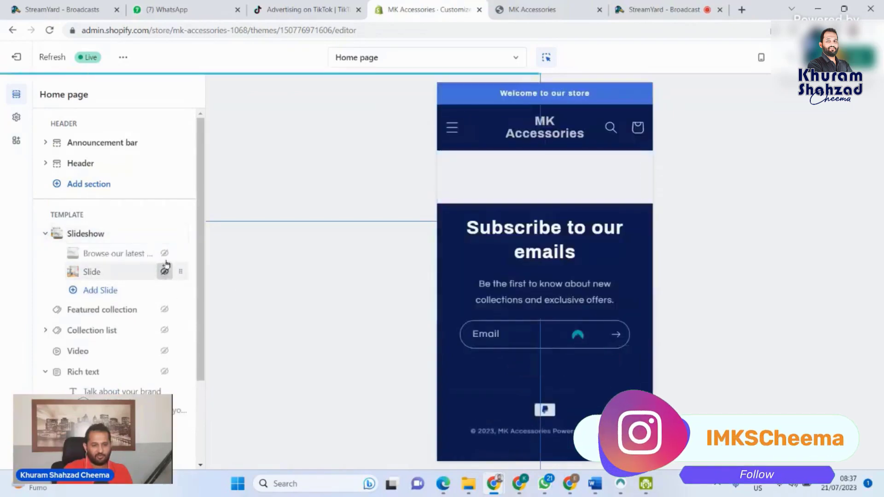
click(164, 253)
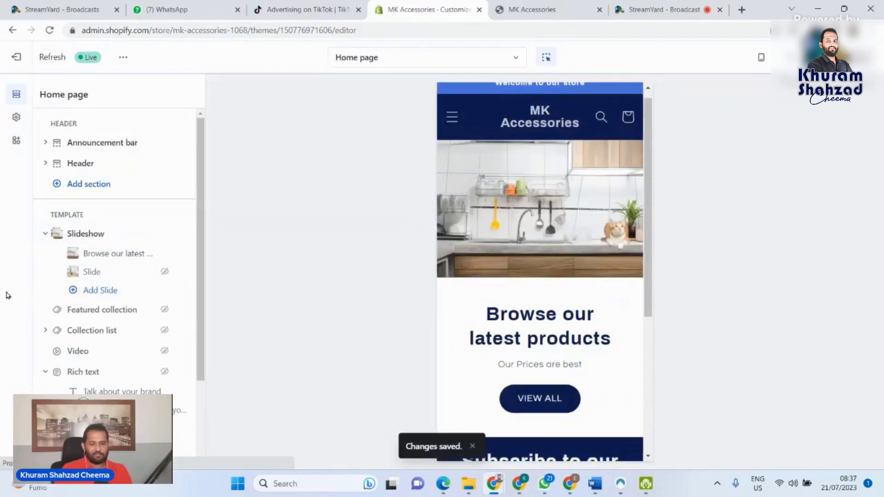
- Make the Featured collection section visible on the home page and open its settings
click(164, 310)
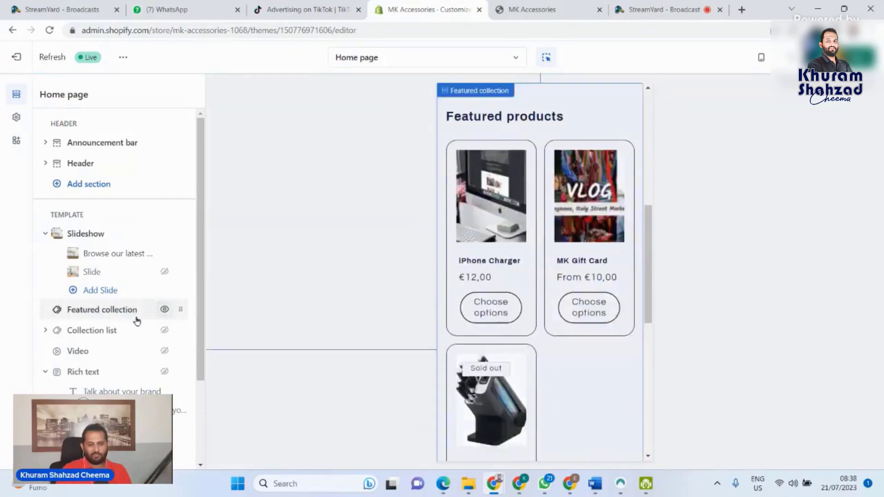
click(73, 314)
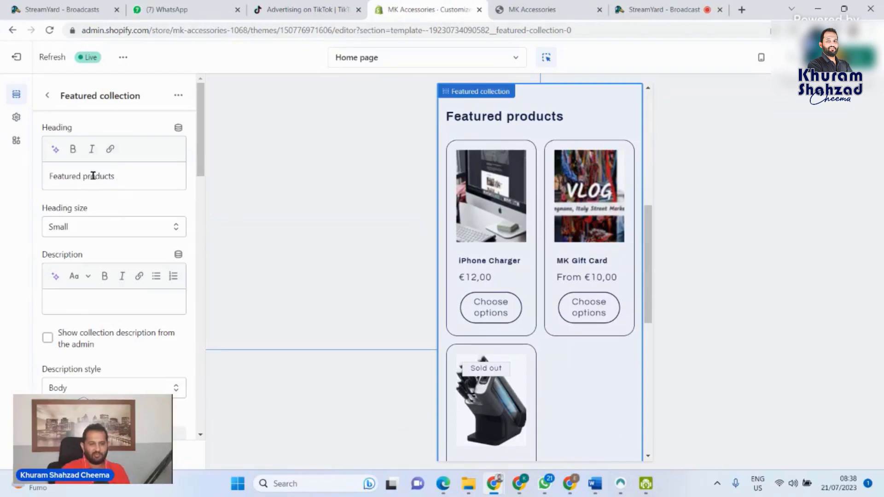
- Review the Featured collection's heading, heading size, description and description style options
drag(93, 175, 111, 154)
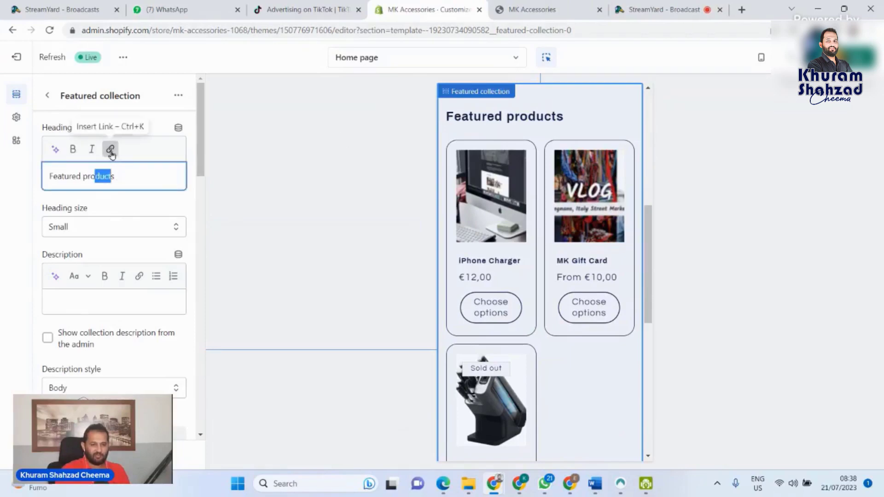
click(130, 169)
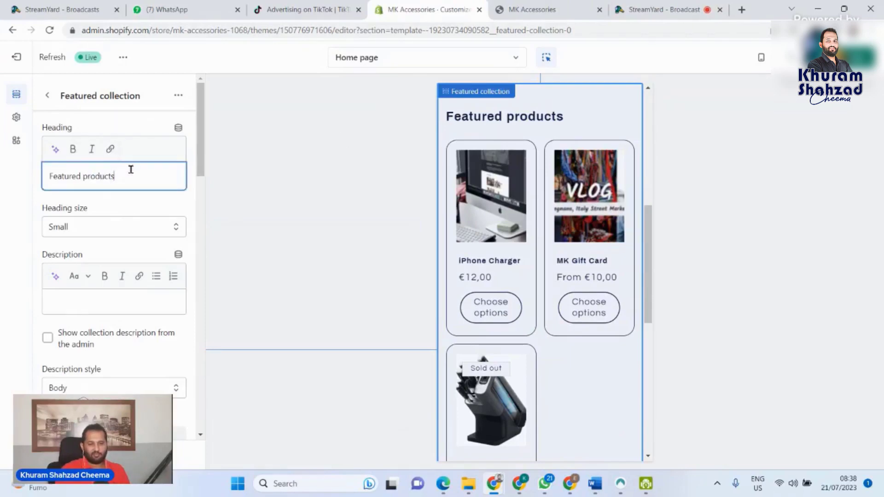
click(102, 230)
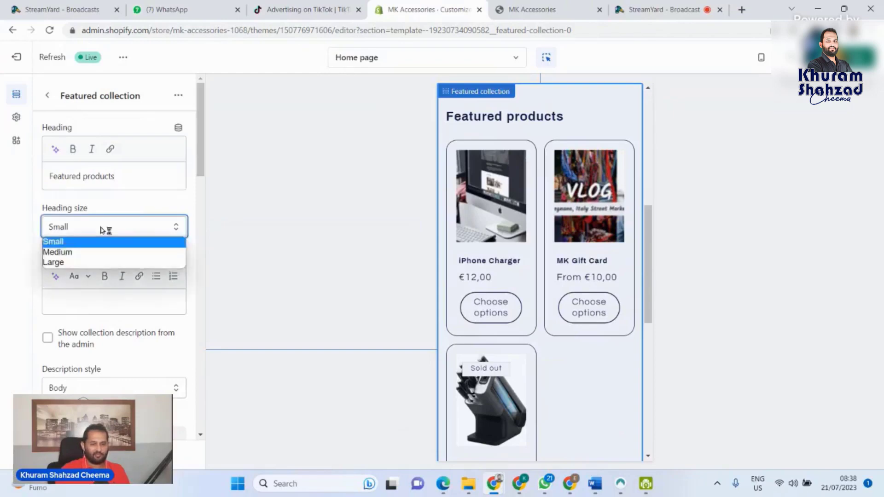
click(105, 232)
click(89, 303)
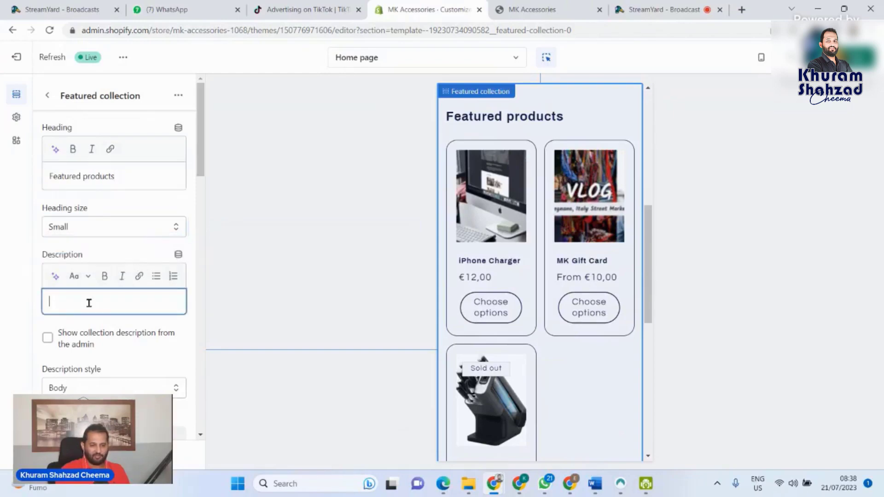
scroll(88, 302, down, 3)
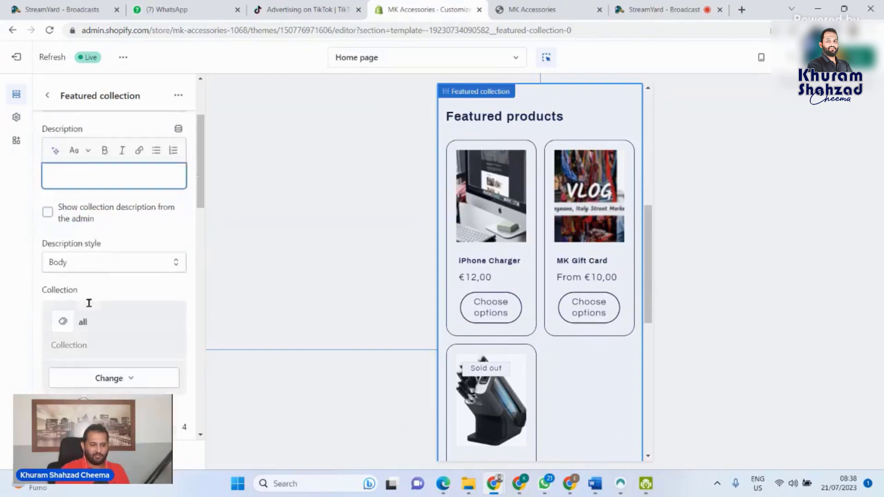
click(136, 252)
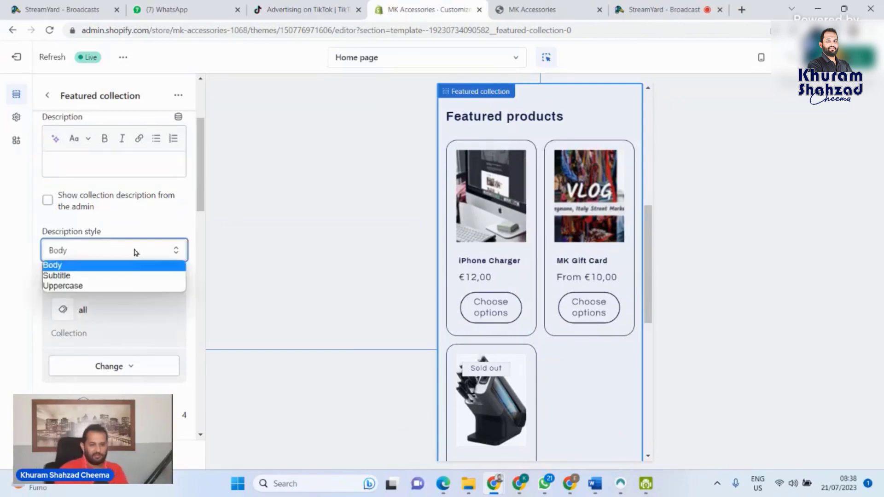
click(136, 252)
scroll(113, 299, down, 2)
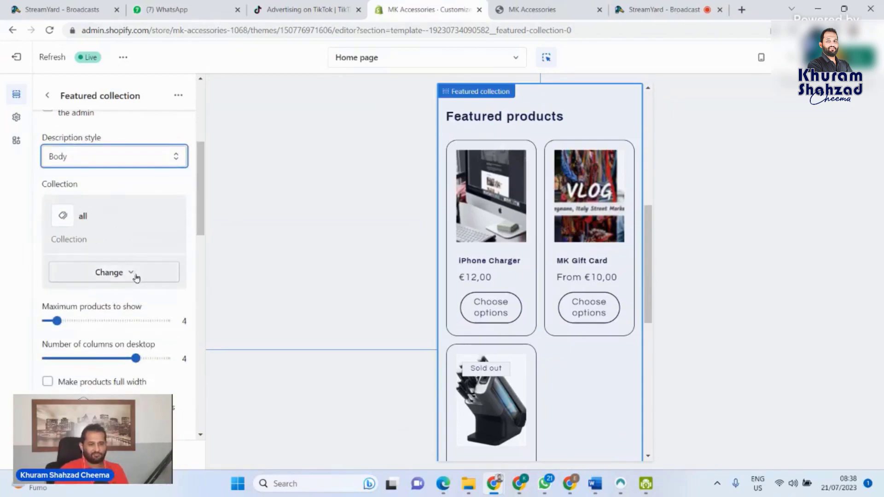
- Change the Featured collection's source collection, trying Cooking & Dining and picking Home page
click(133, 275)
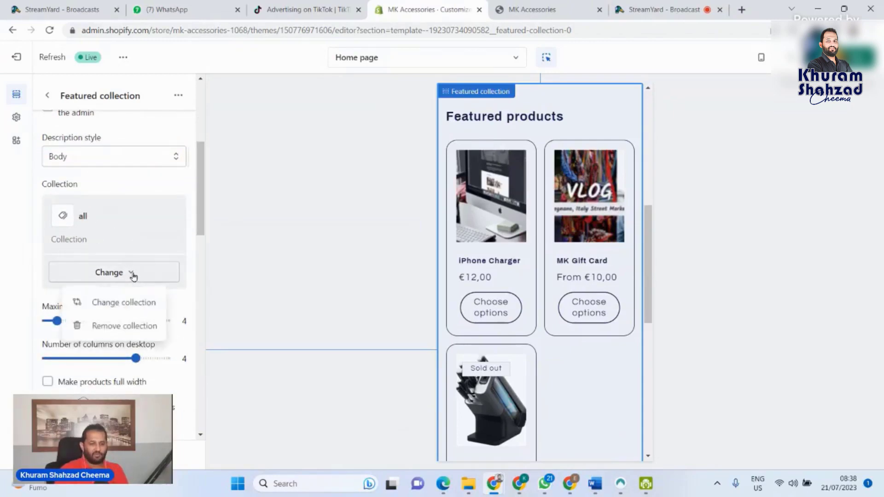
click(107, 308)
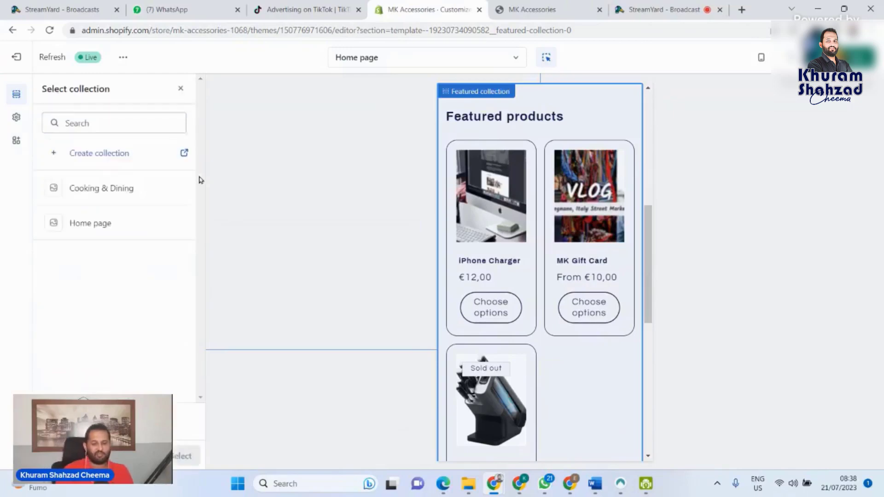
click(97, 196)
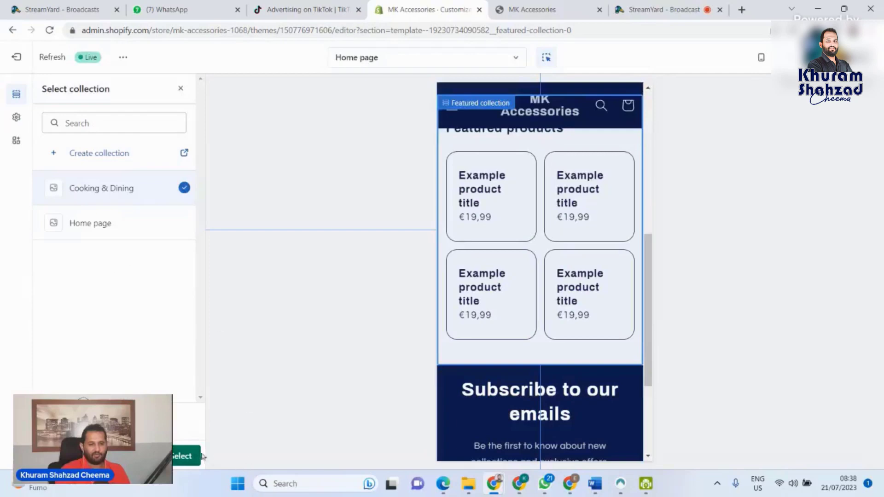
click(142, 235)
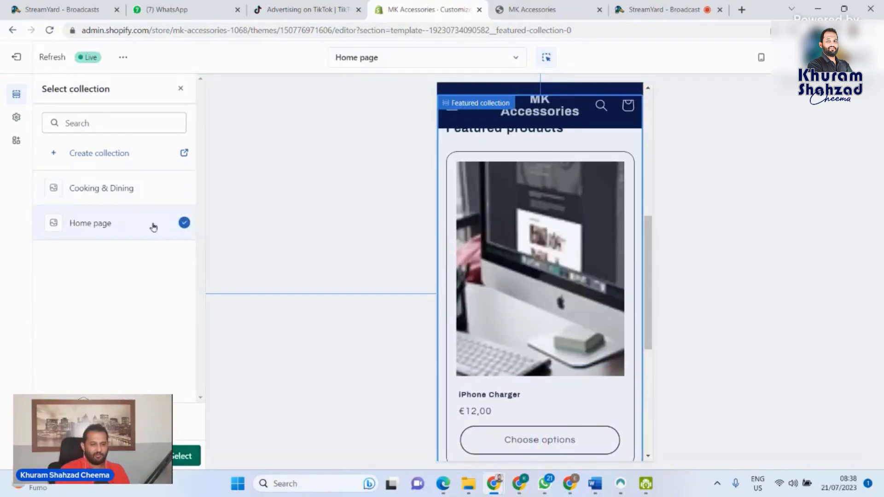
- Open the new collection form, examine its title, description, collection type, conditions and image fields, and close it without saving
click(55, 155)
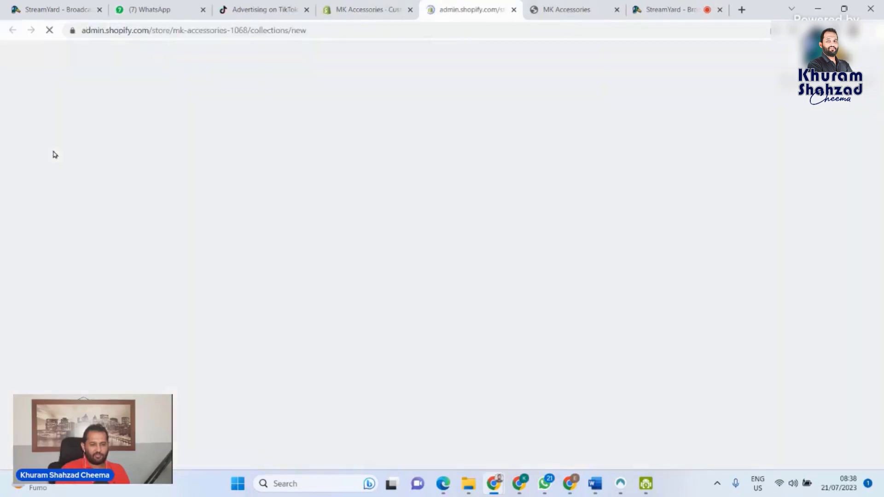
click(365, 8)
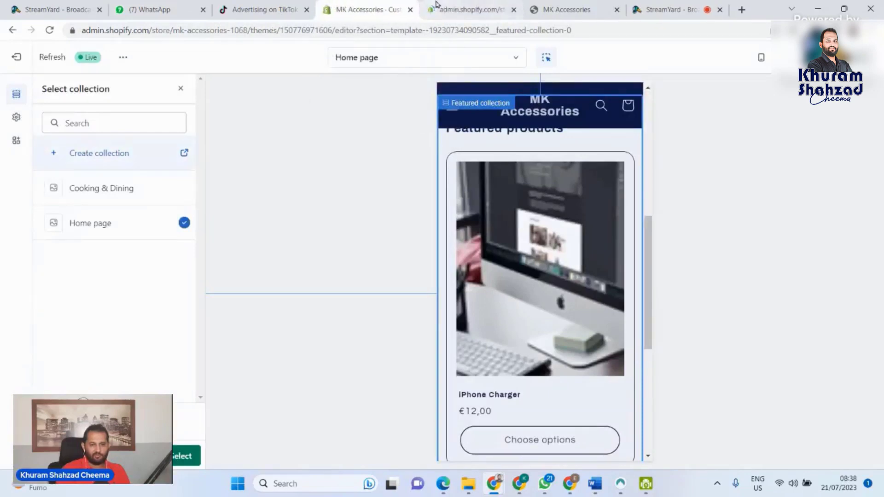
click(464, 10)
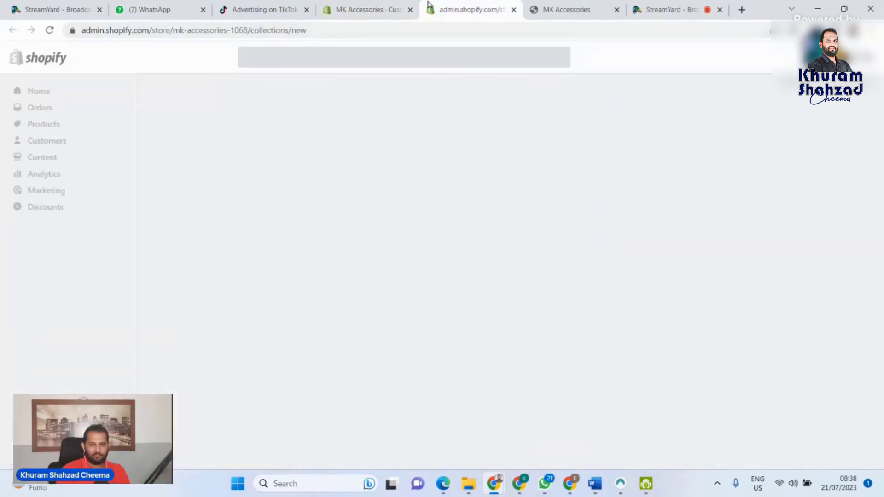
click(496, 29)
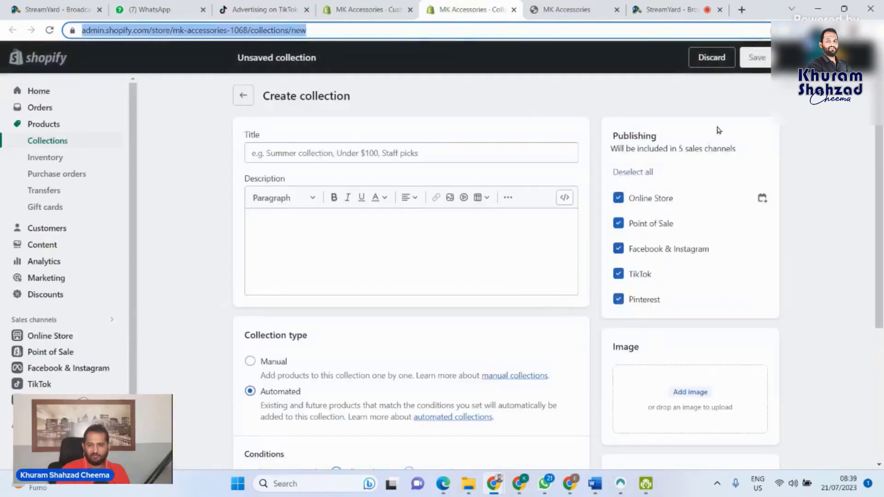
click(365, 152)
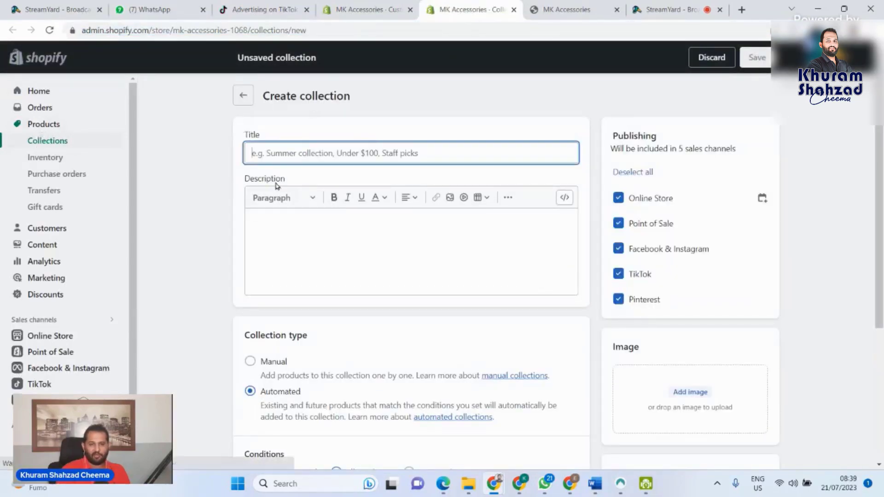
scroll(388, 294, down, 1)
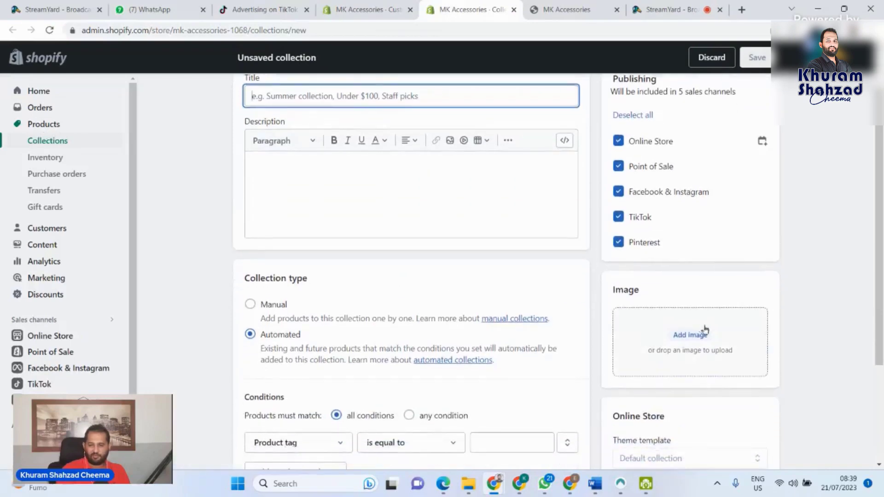
click(363, 10)
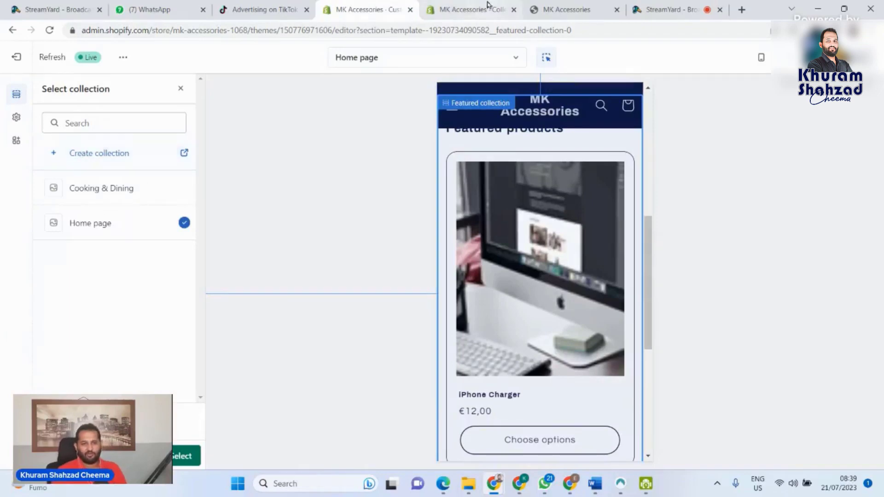
click(472, 5)
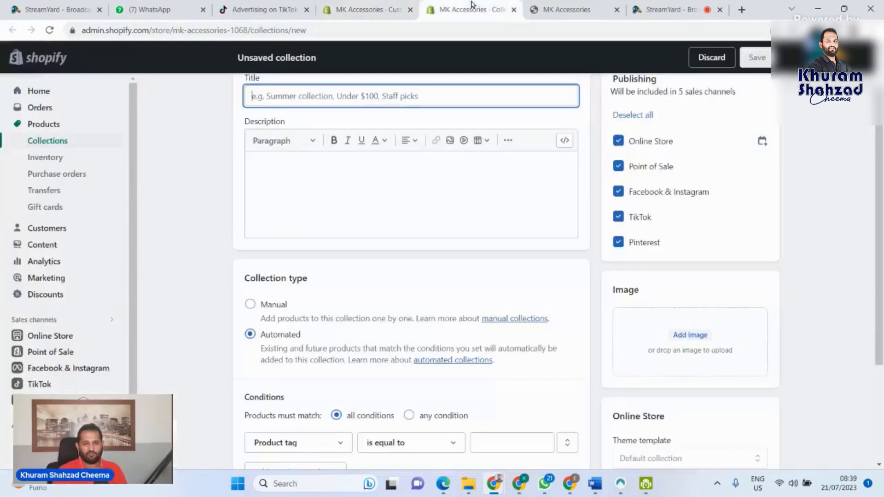
click(513, 11)
click(364, 9)
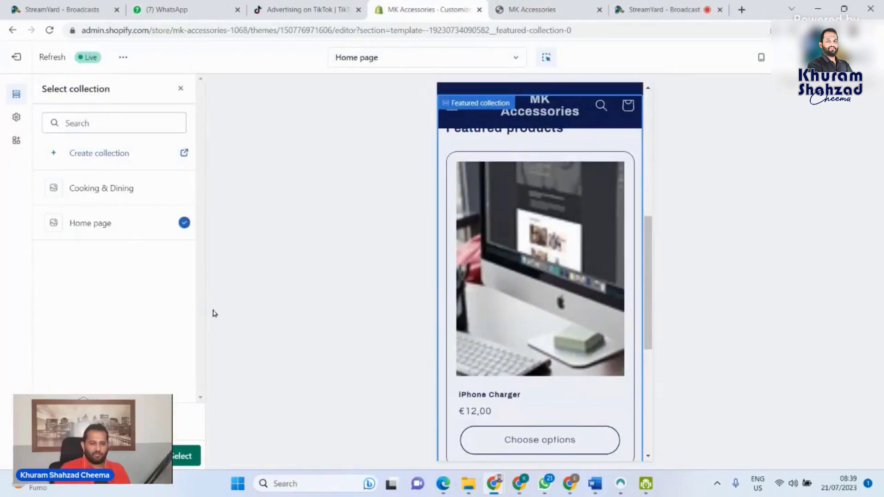
- Set the Featured collection's source to Cooking & Dining and look through the section's settings
click(93, 188)
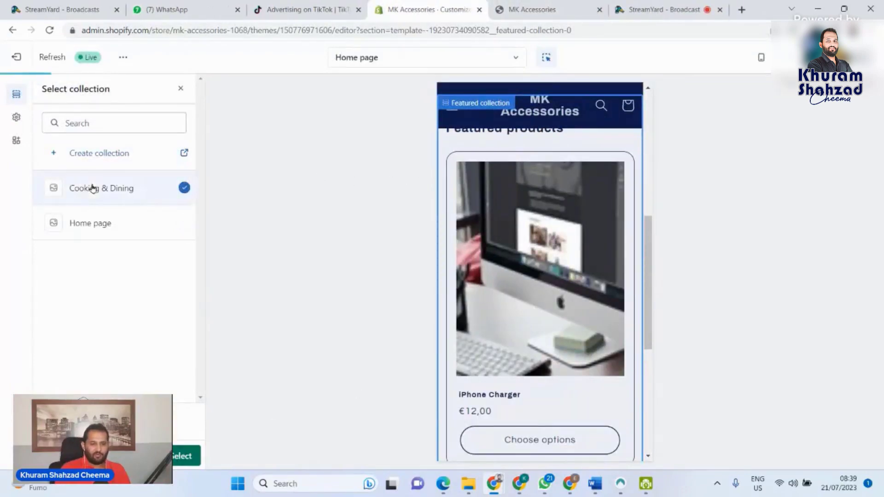
click(194, 457)
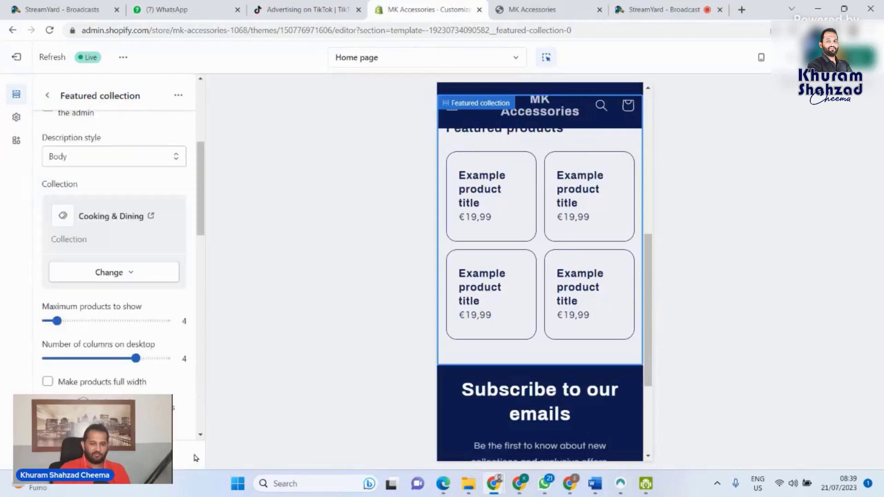
scroll(130, 259, up, 3)
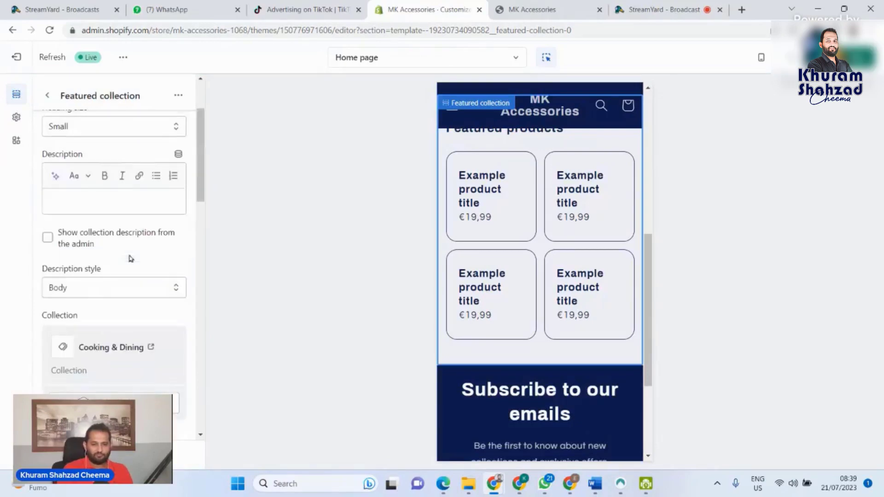
scroll(130, 259, up, 2)
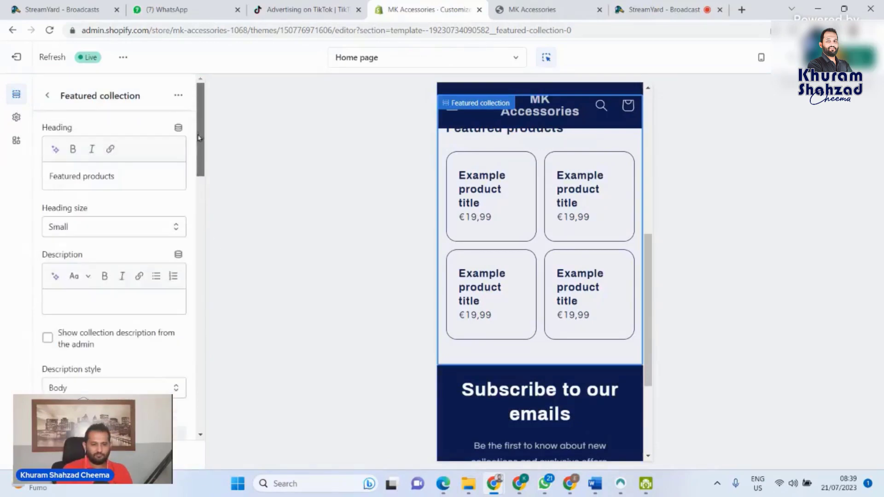
scroll(95, 249, down, 2)
scroll(96, 249, down, 2)
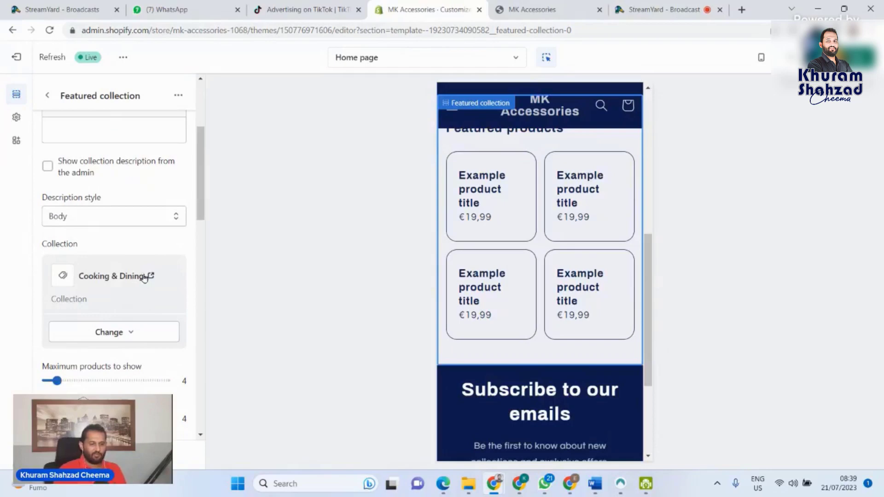
- Remove the Cooking & Dining collection from the Featured collection section and assign the Home page collection instead
click(108, 334)
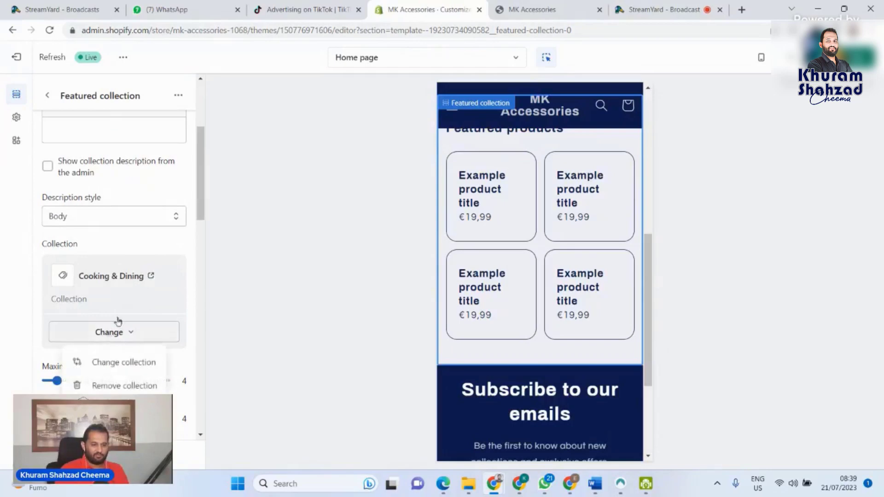
click(114, 388)
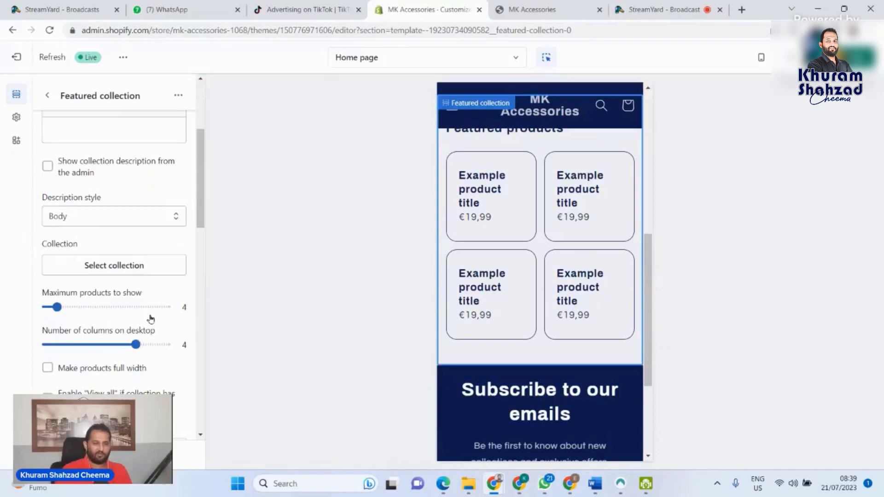
click(118, 261)
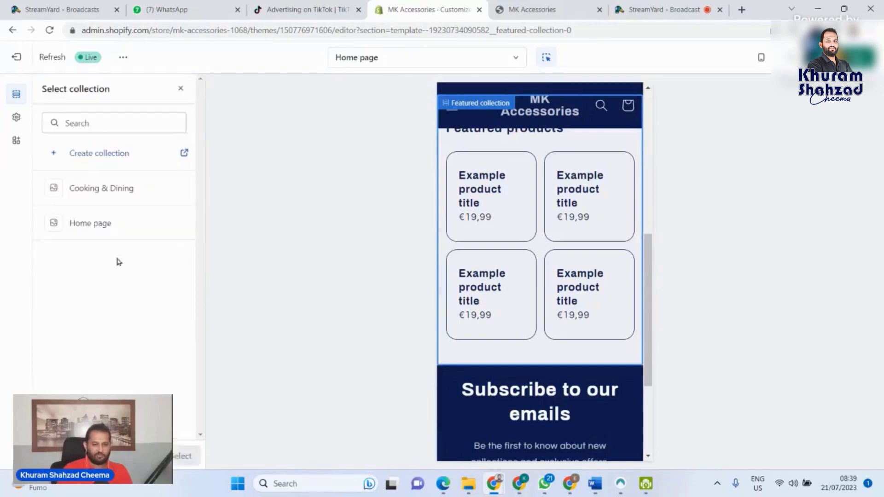
click(94, 227)
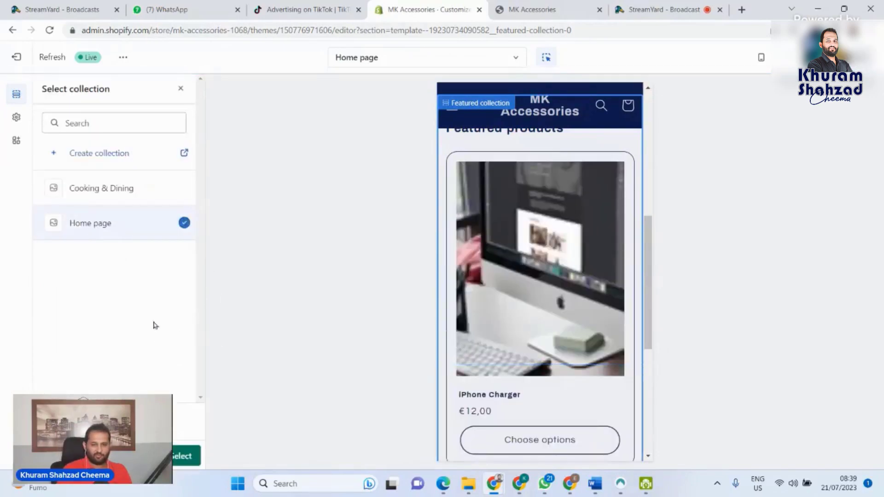
click(182, 456)
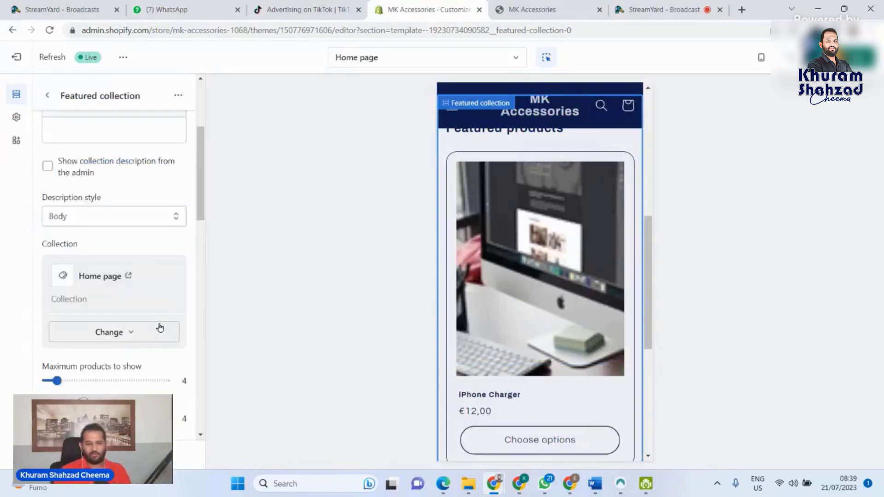
- Examine the Featured collection's product count, columns, full width, "View all", carousel, color scheme and product card options
scroll(116, 326, down, 4)
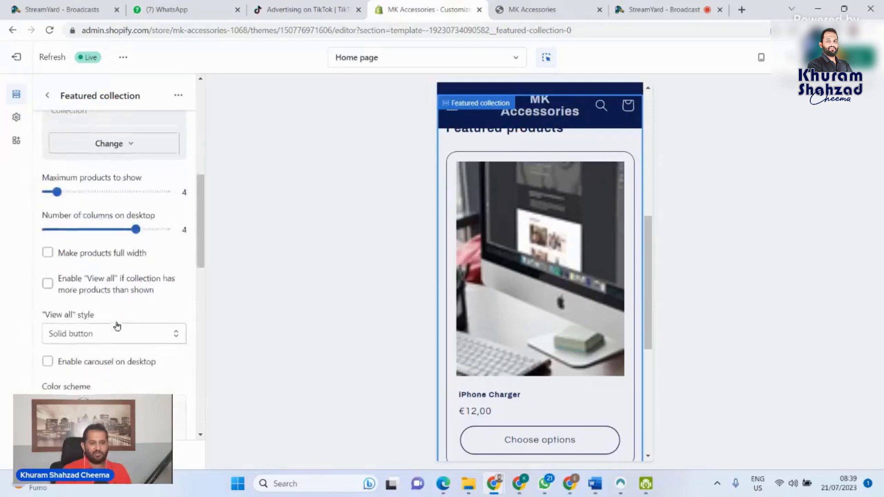
scroll(118, 326, up, 5)
scroll(117, 326, down, 3)
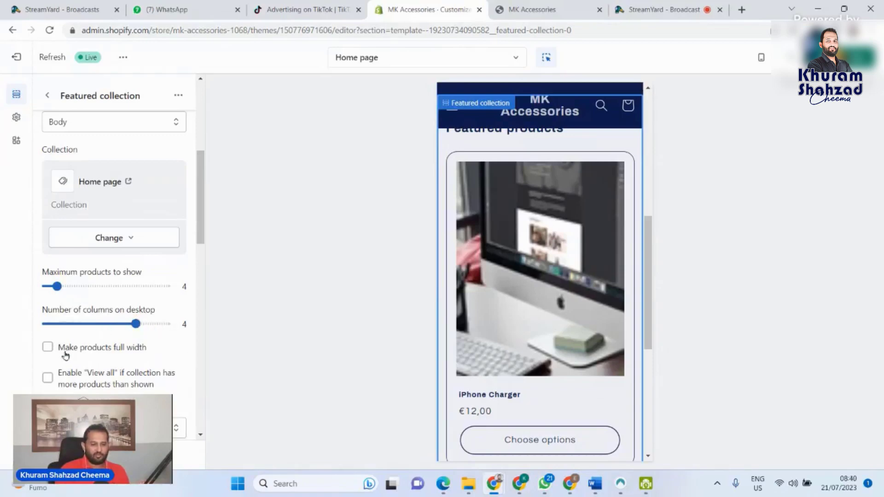
scroll(66, 354, down, 1)
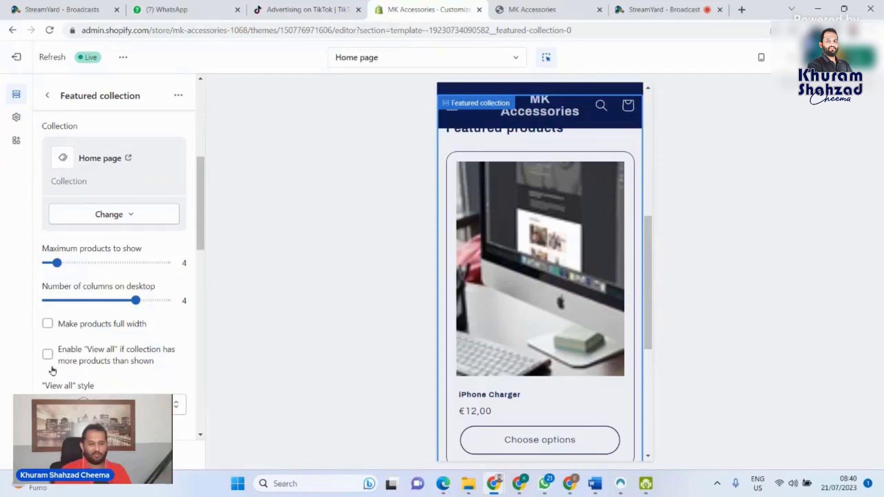
scroll(120, 352, down, 2)
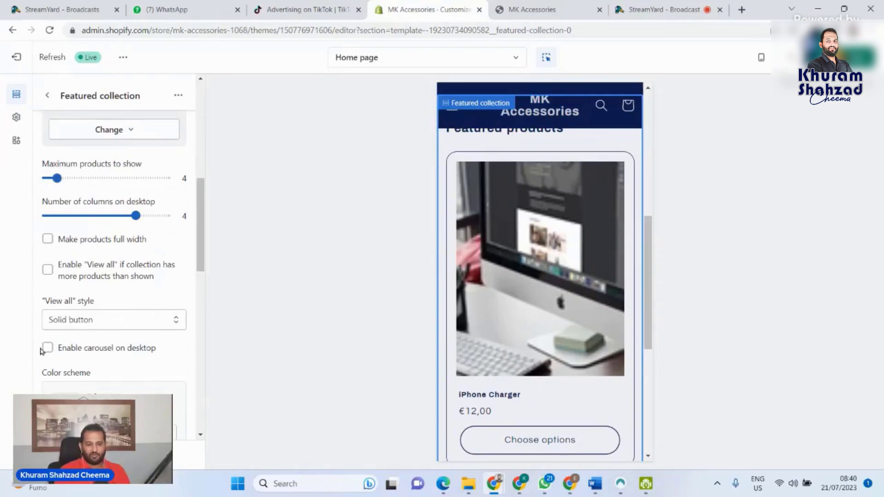
scroll(121, 355, down, 3)
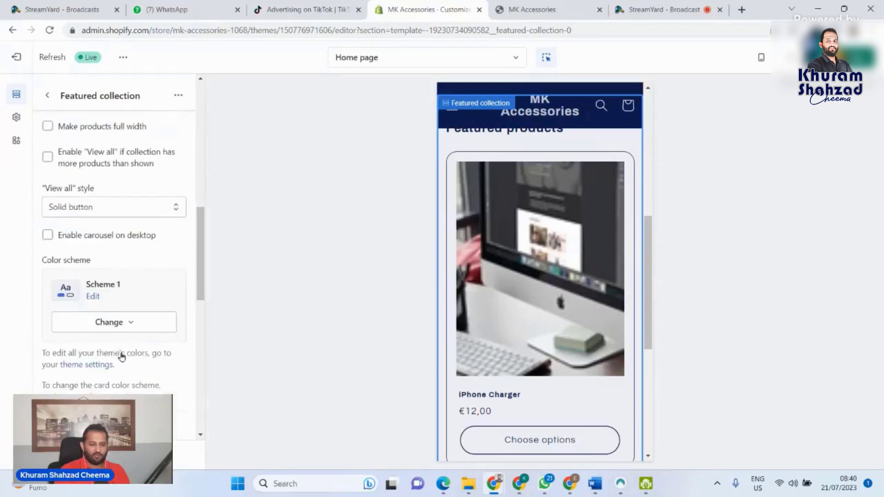
scroll(111, 384, down, 3)
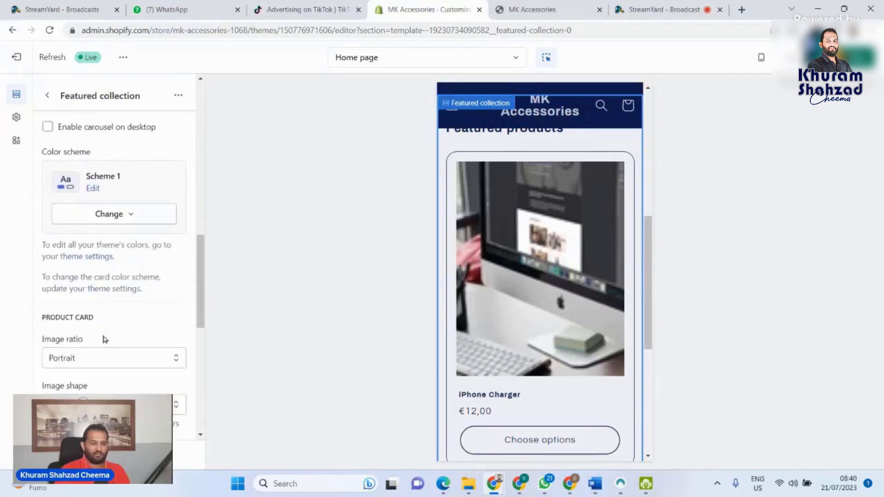
scroll(104, 339, down, 1)
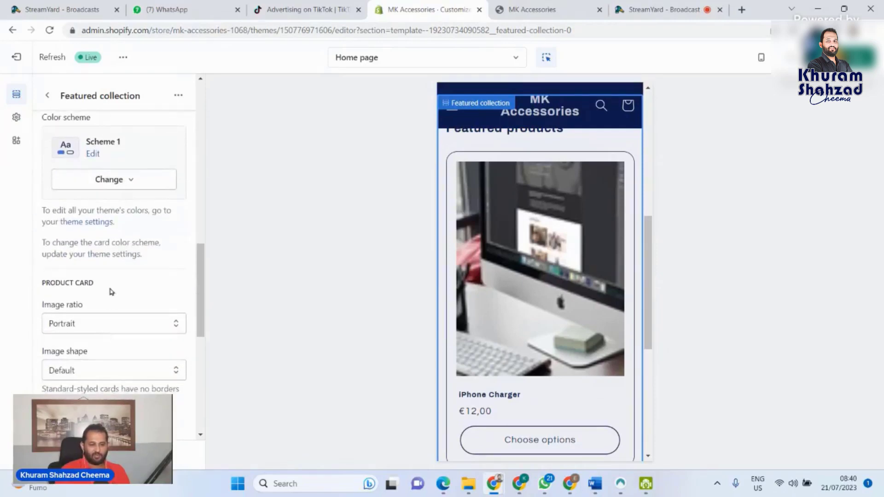
scroll(111, 291, down, 1)
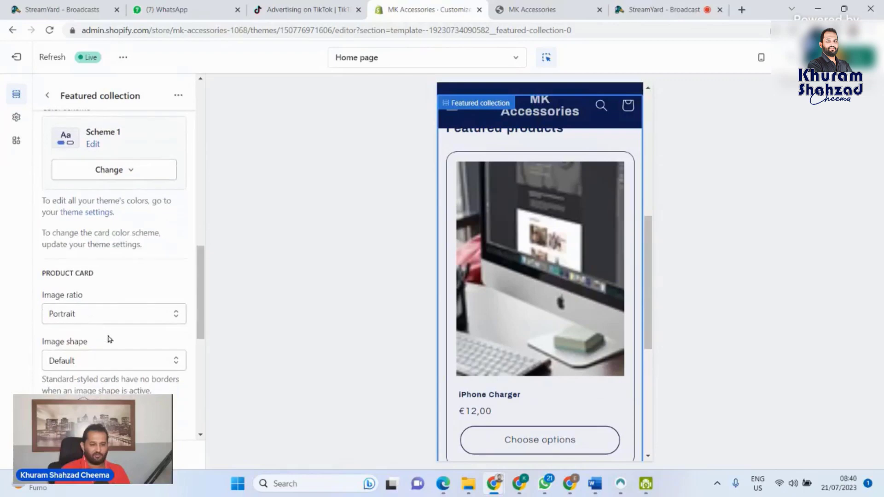
scroll(85, 353, down, 1)
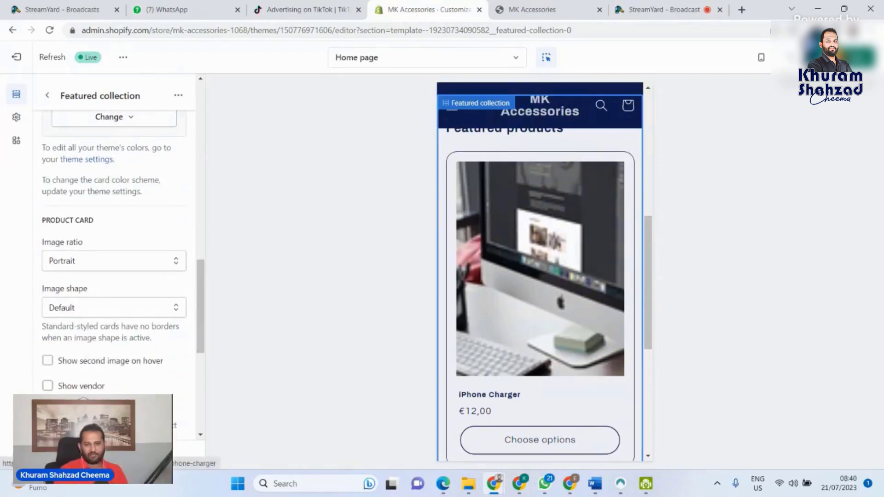
- Switch the theme preview to desktop view and inspect the Featured products section and the slideshow above it
click(761, 57)
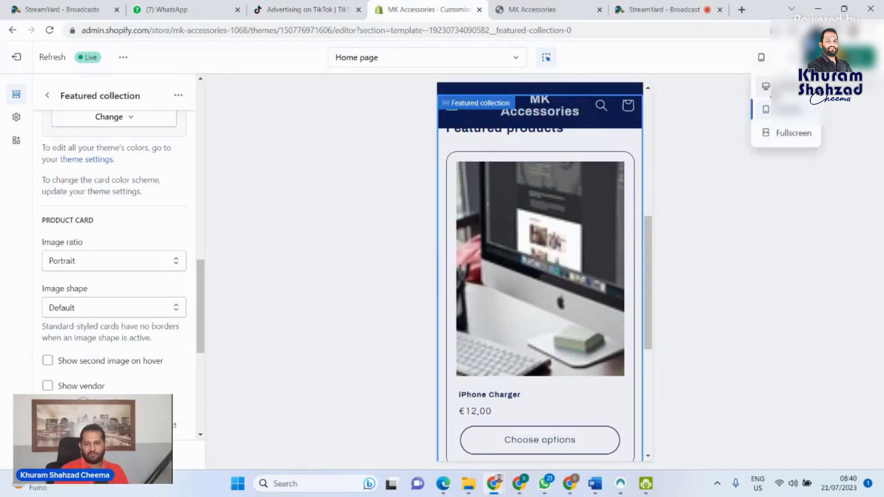
click(765, 89)
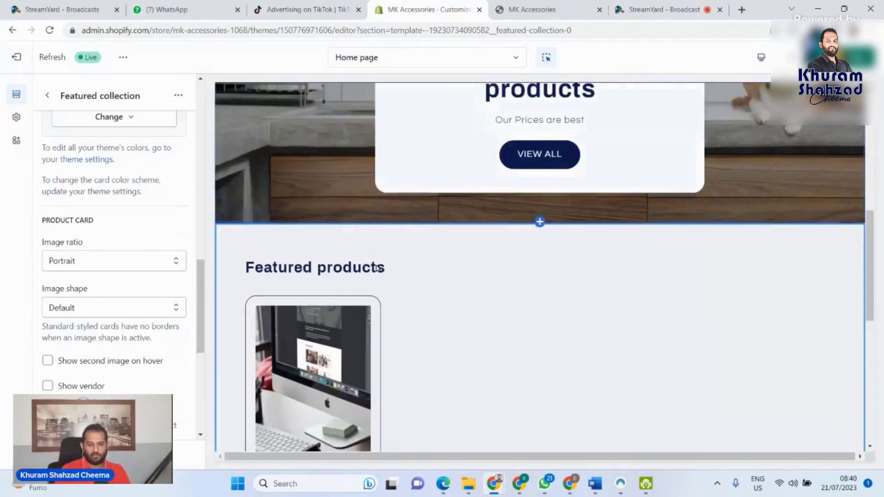
scroll(360, 292, down, 4)
scroll(361, 293, down, 2)
scroll(360, 292, up, 8)
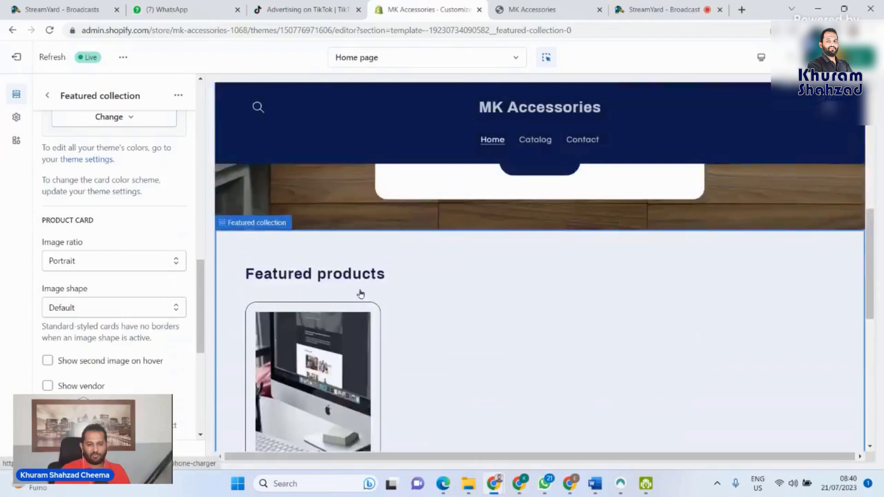
scroll(361, 293, down, 3)
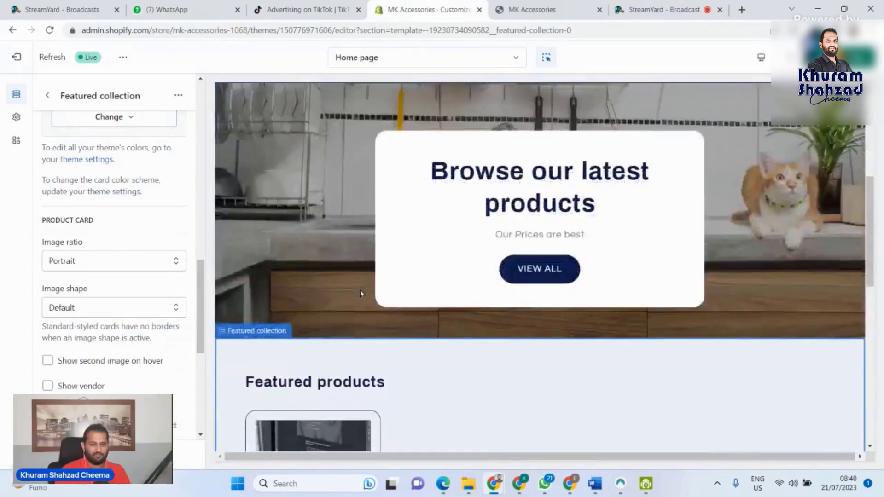
- Remove the Home page collection from the Featured collection section
scroll(76, 230, up, 10)
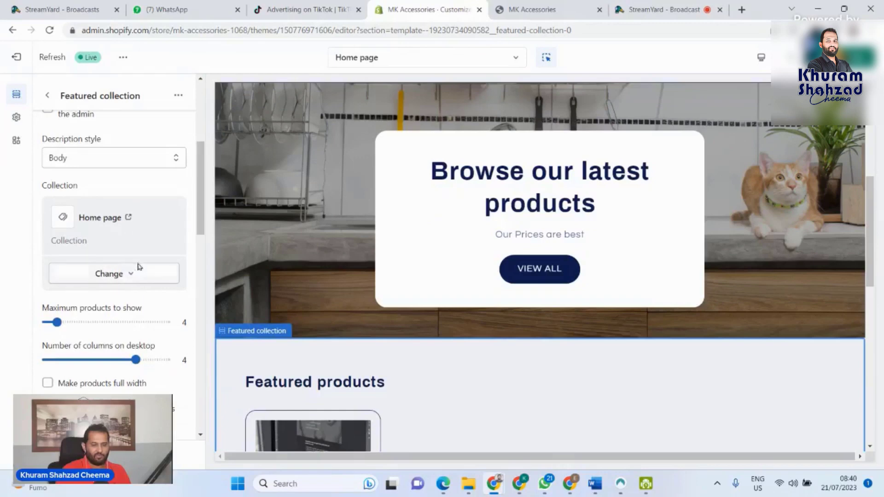
click(137, 274)
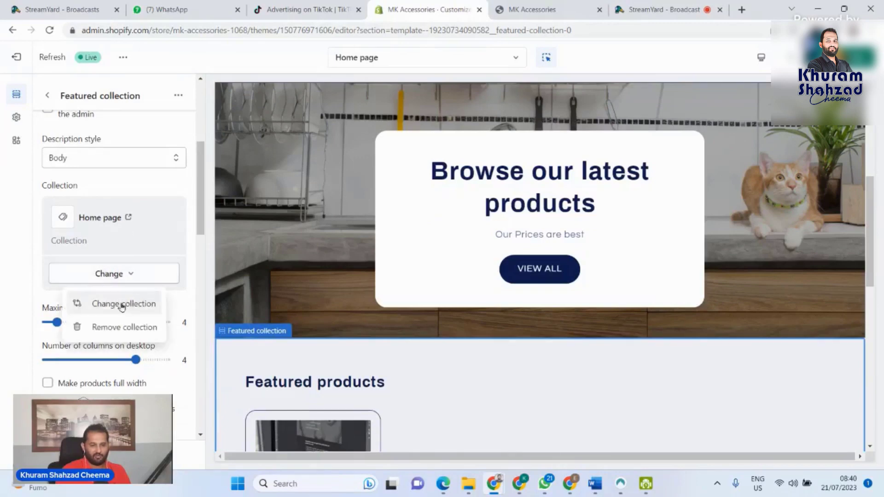
click(117, 327)
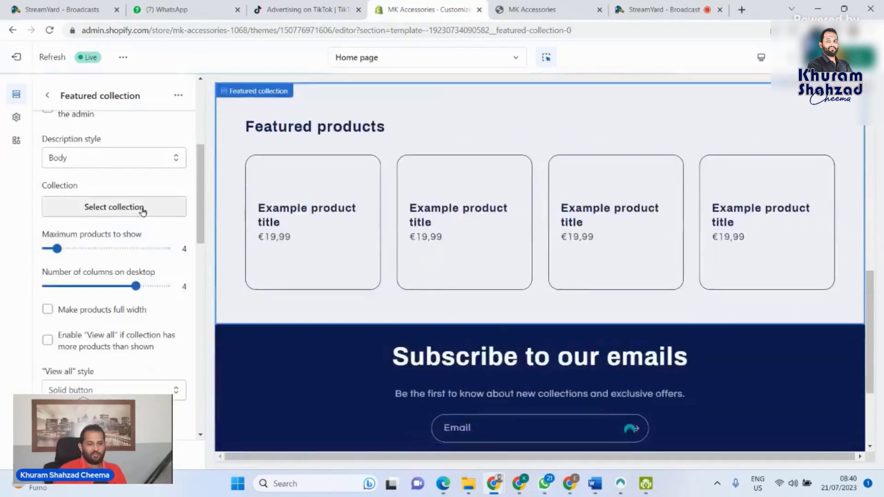
- Assign the Cooking & Dining collection to the Featured collection section and save the changes
click(138, 210)
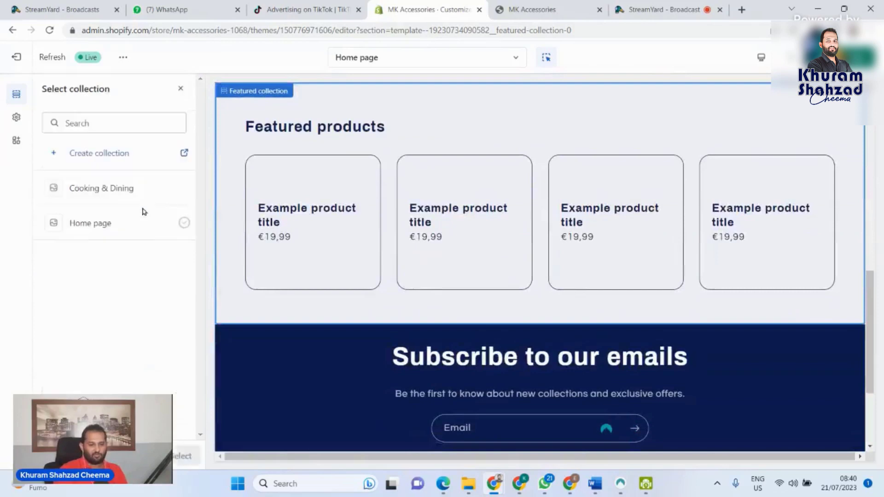
click(122, 194)
click(182, 456)
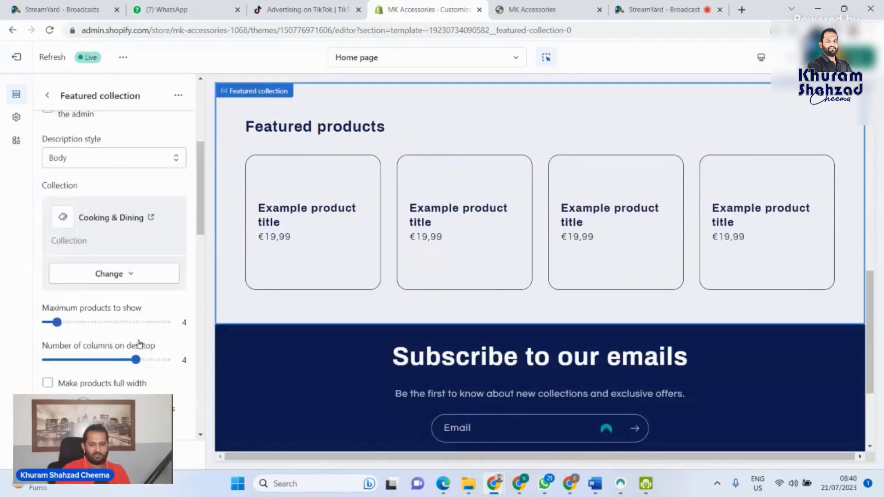
scroll(137, 297, down, 5)
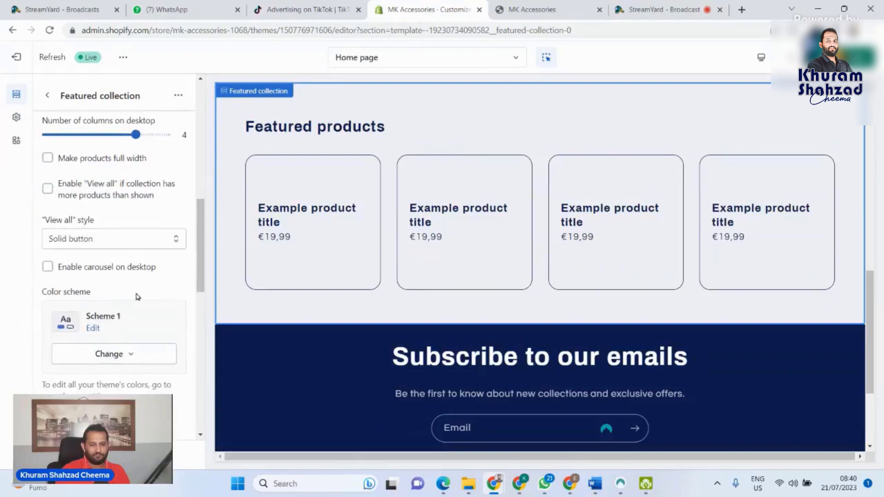
scroll(137, 297, up, 2)
scroll(137, 296, down, 4)
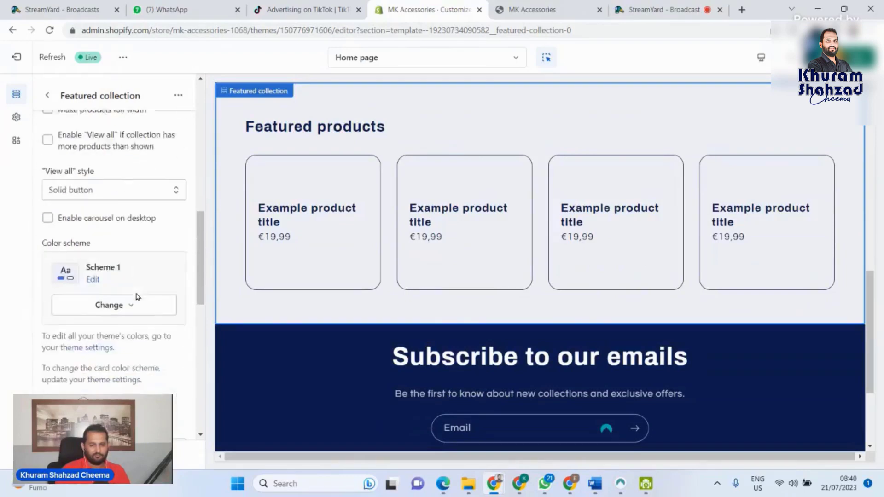
scroll(136, 297, up, 6)
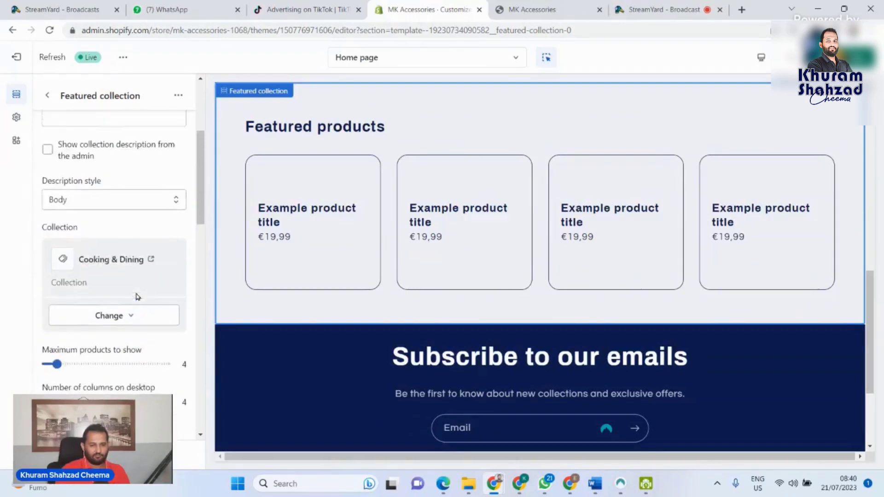
scroll(147, 295, up, 1)
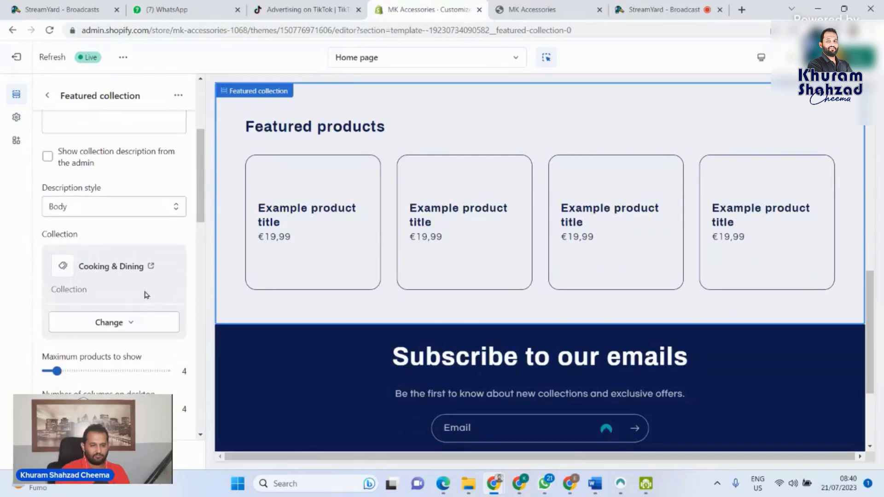
scroll(147, 276, up, 3)
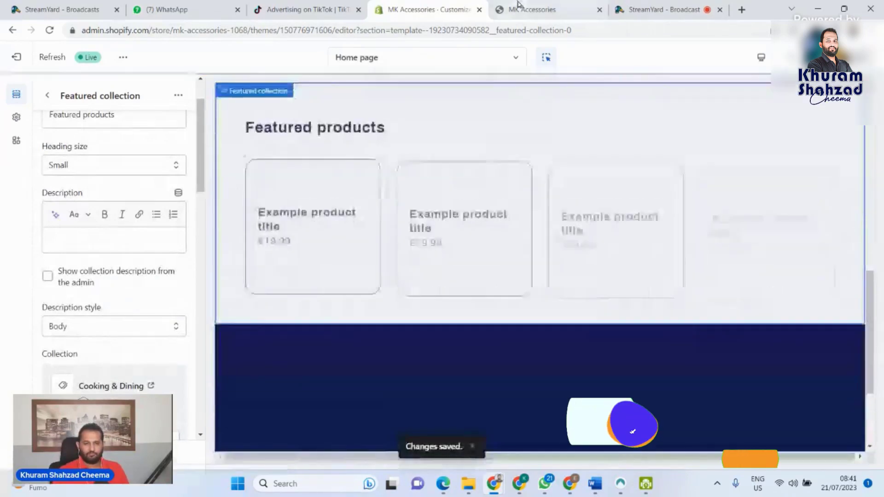
- Reload the live MK Accessories storefront in its browser tab and check the Featured products section below the slideshow
click(511, 10)
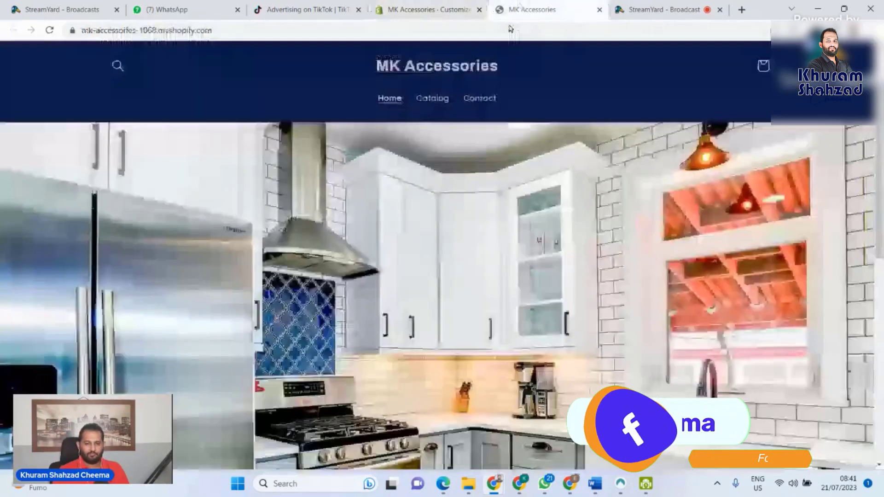
click(51, 30)
scroll(439, 292, down, 5)
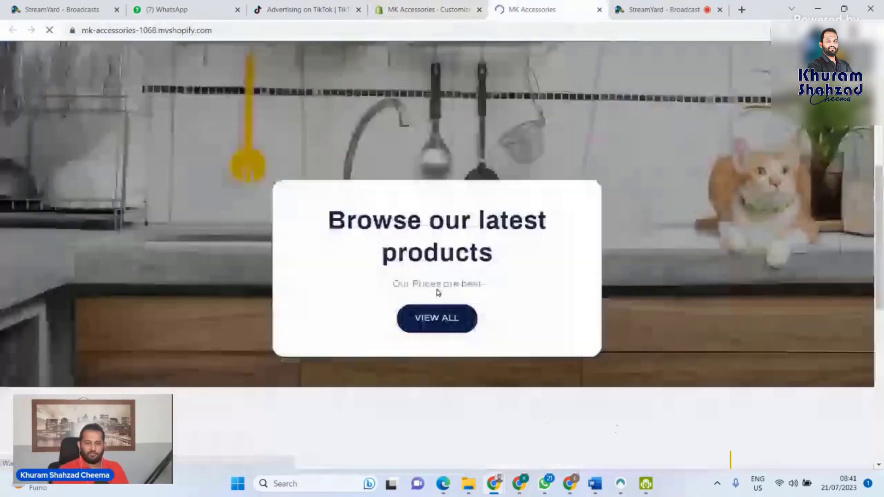
scroll(439, 293, down, 5)
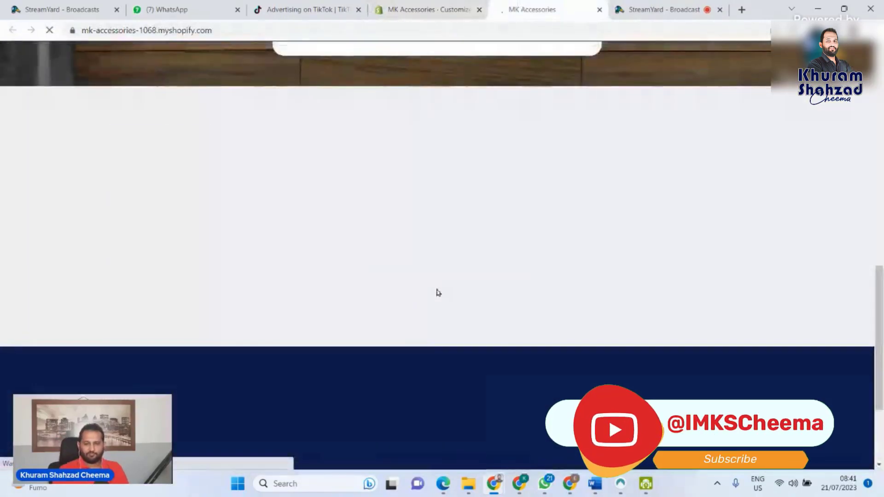
scroll(337, 242, up, 1)
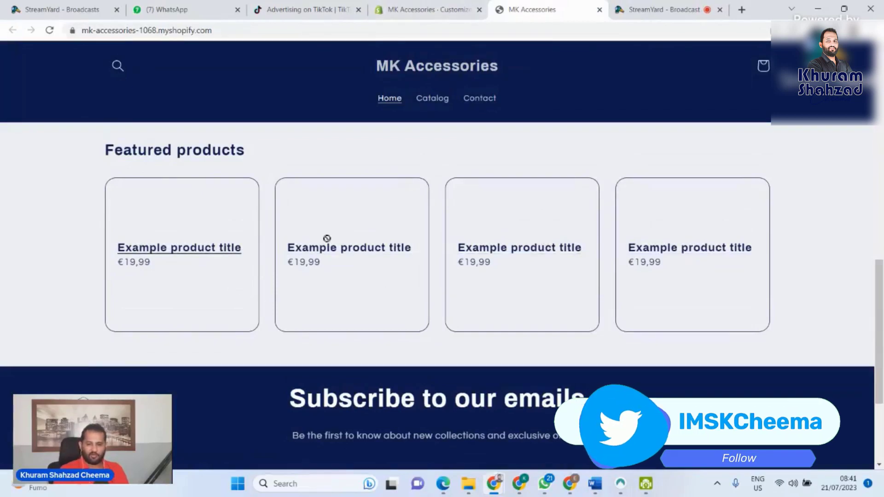
- Return to the theme editor and examine the Collection list section's heading, image ratio, columns, color scheme, "View all", mobile layout and padding options
click(399, 8)
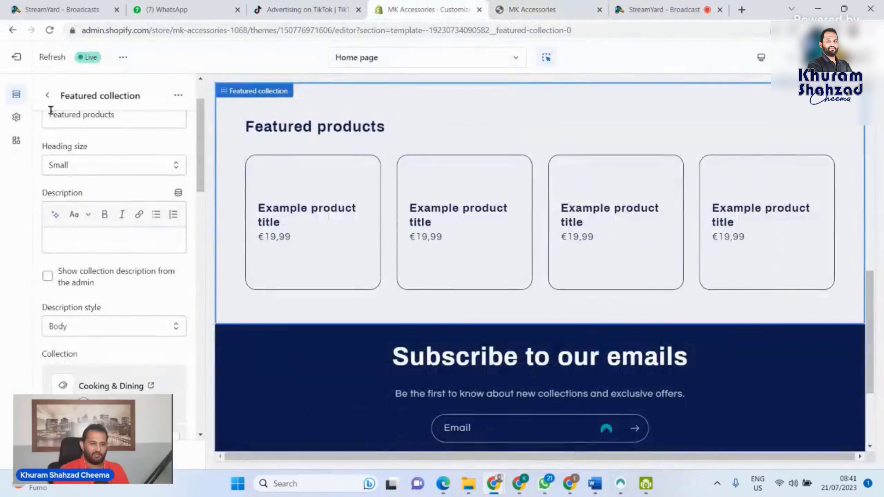
click(47, 95)
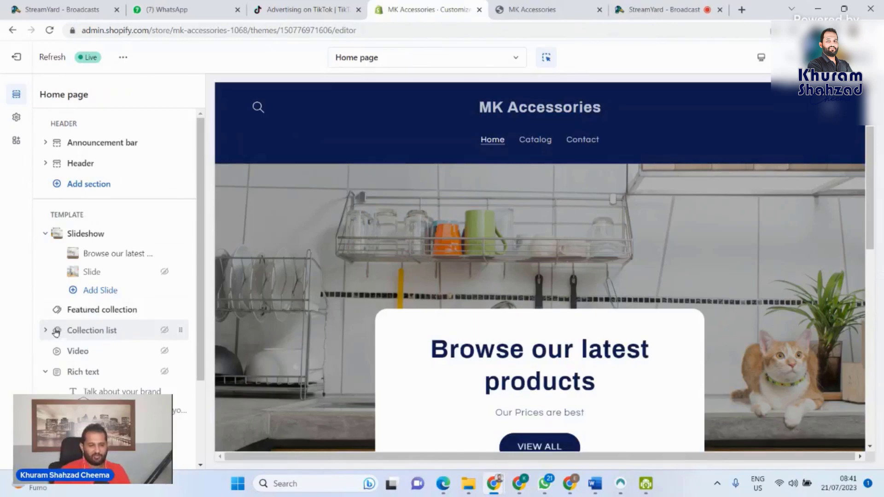
click(70, 335)
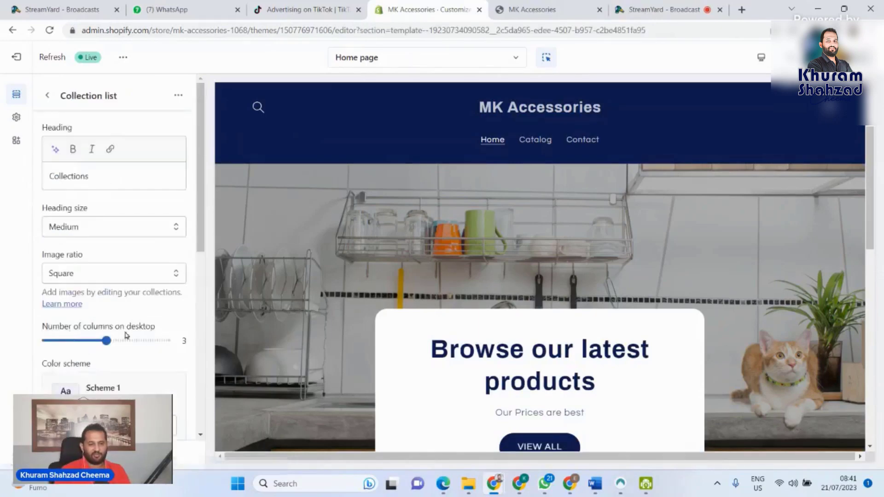
scroll(137, 241, down, 2)
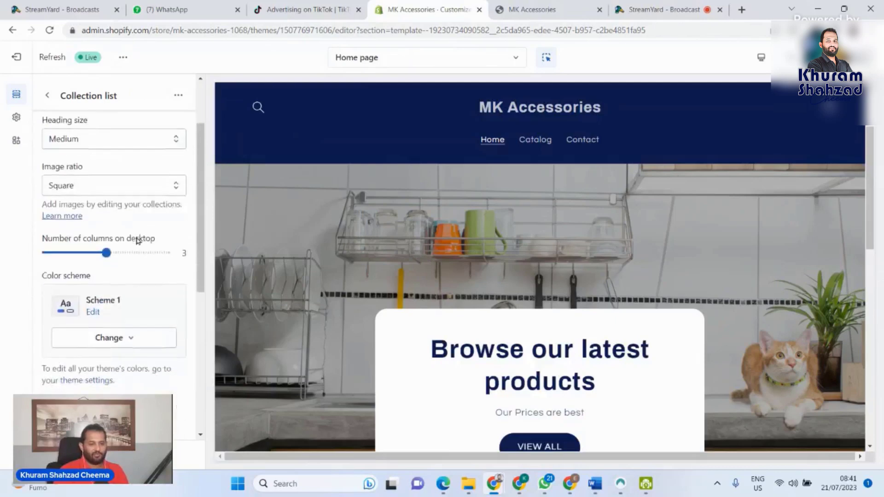
scroll(137, 240, up, 2)
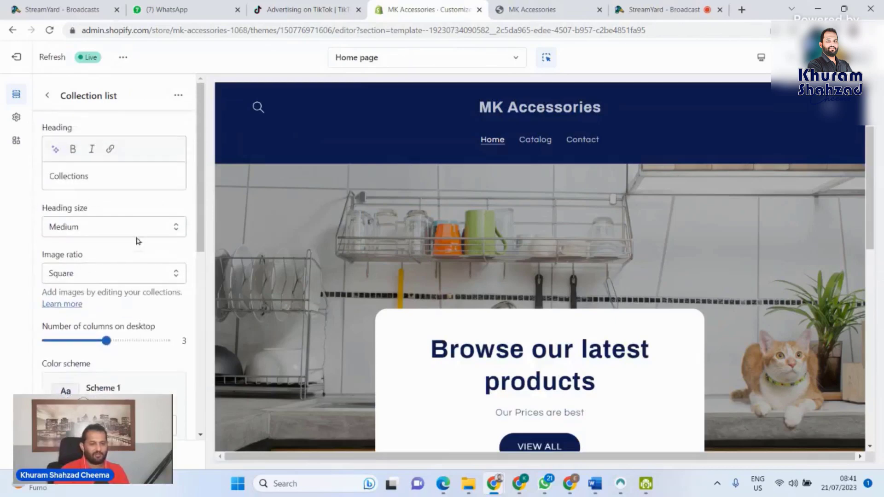
click(111, 176)
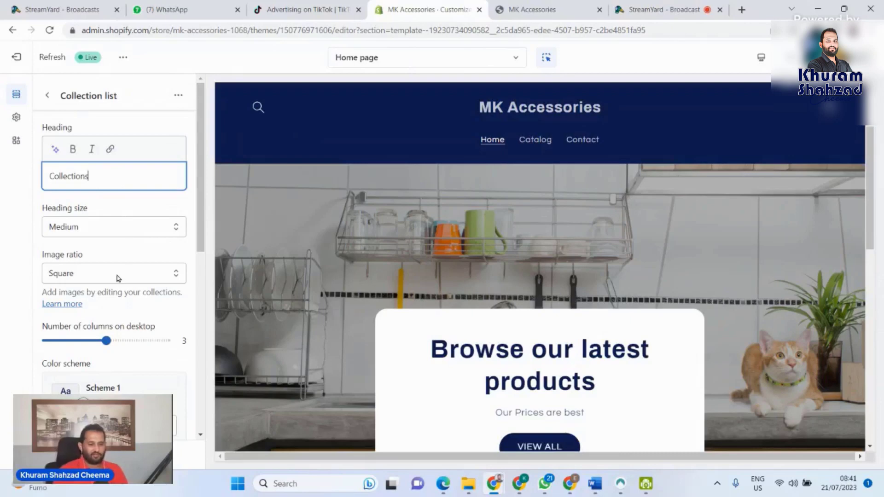
scroll(117, 277, down, 4)
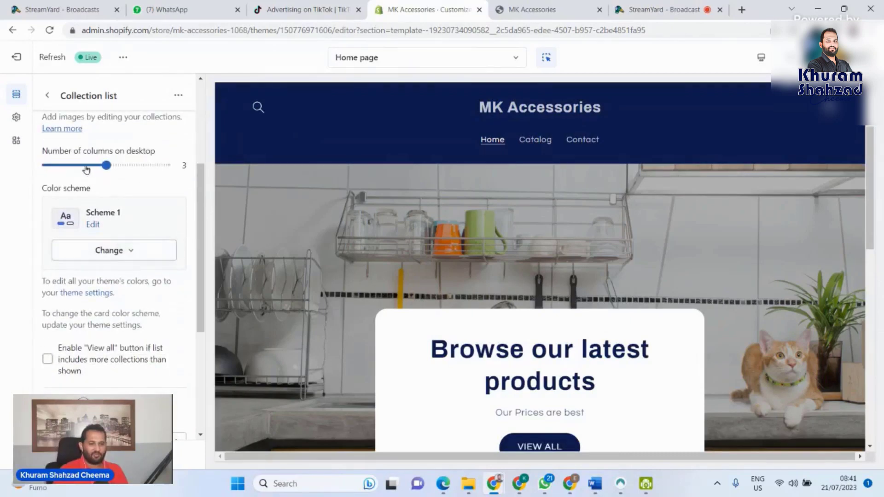
scroll(109, 233, down, 3)
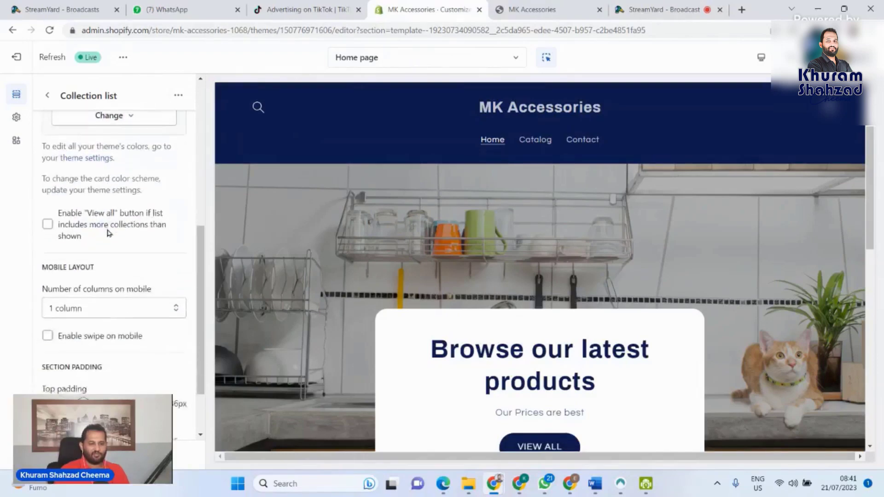
scroll(109, 233, down, 2)
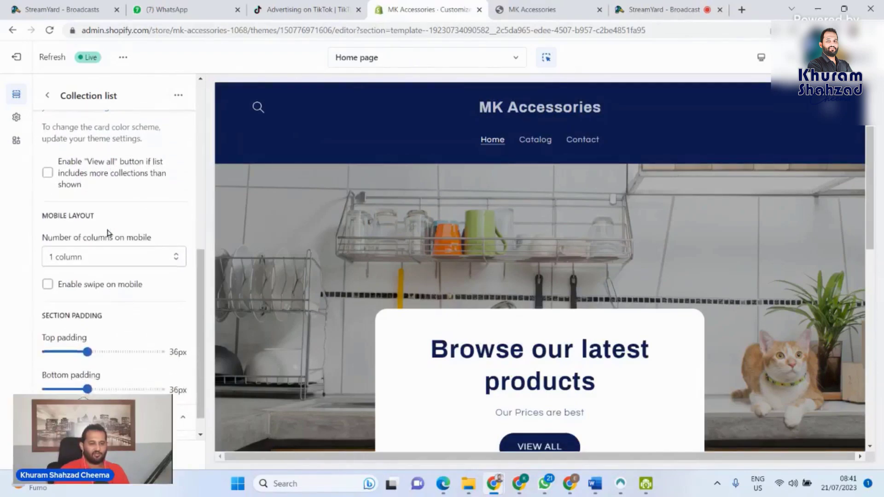
scroll(110, 233, up, 2)
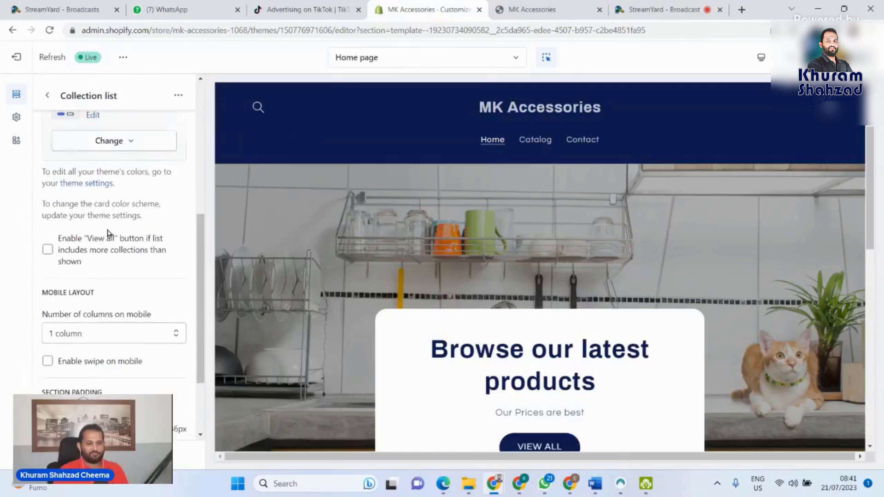
scroll(109, 233, up, 2)
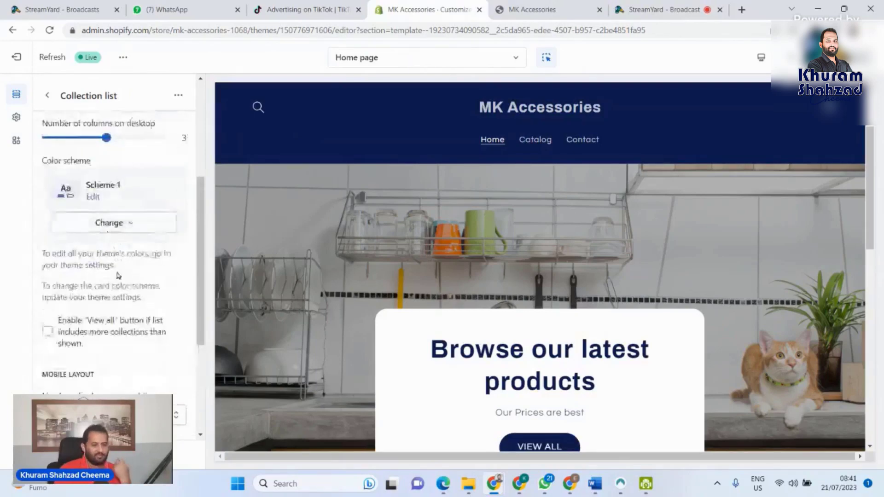
scroll(118, 275, down, 2)
scroll(115, 373, down, 1)
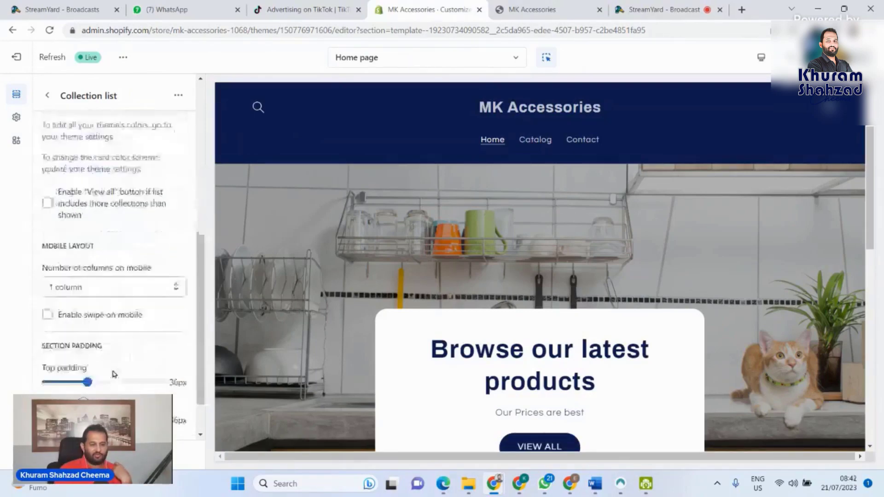
scroll(114, 374, down, 2)
scroll(115, 373, up, 9)
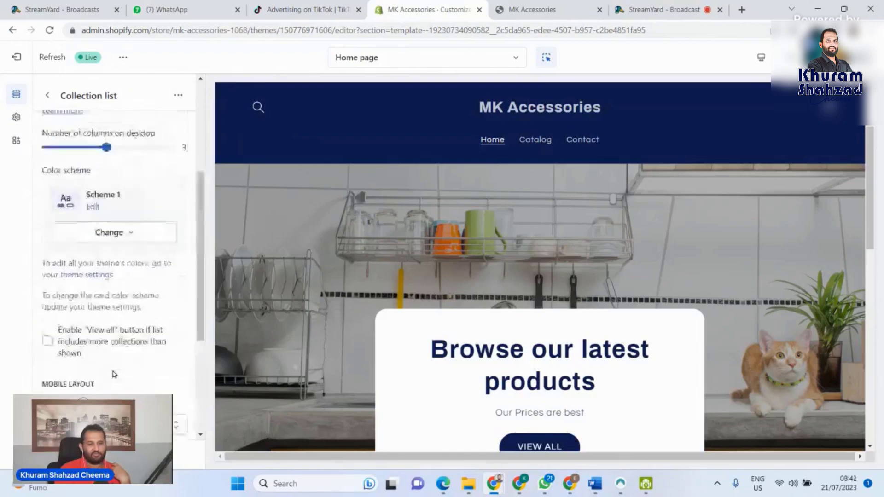
scroll(123, 260, up, 1)
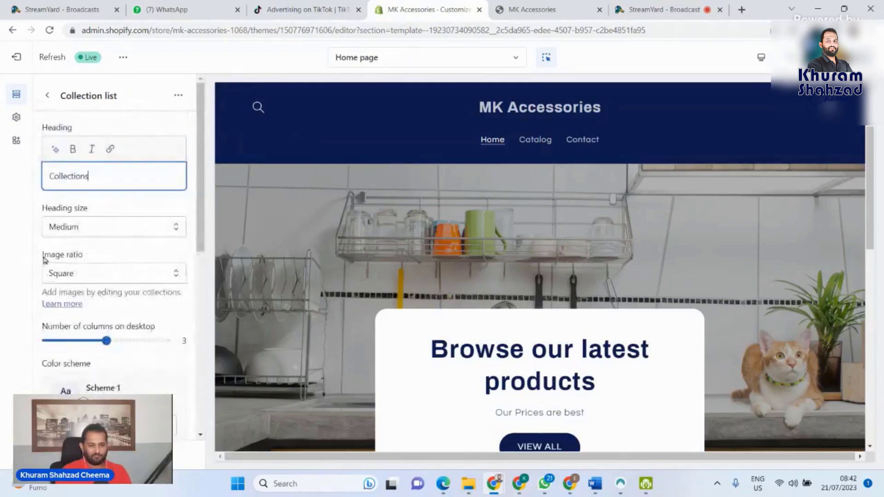
- Unhide the Collection list section in the home page template and save the changes
click(47, 96)
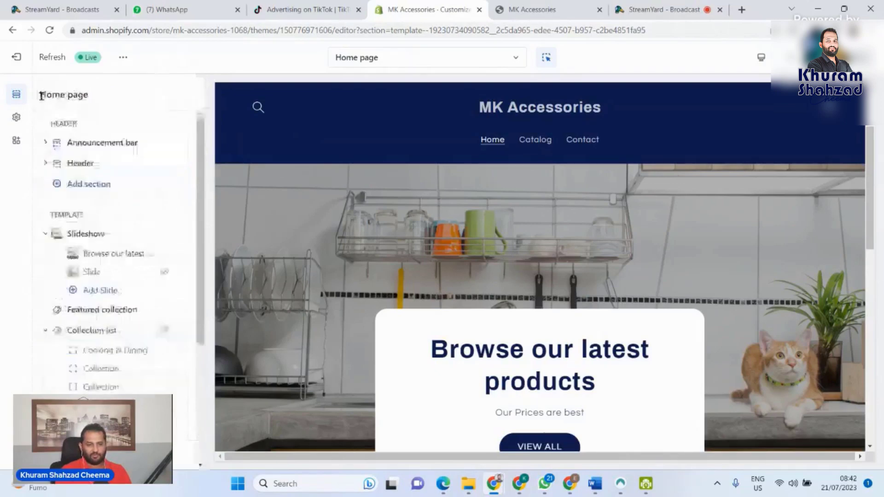
click(164, 331)
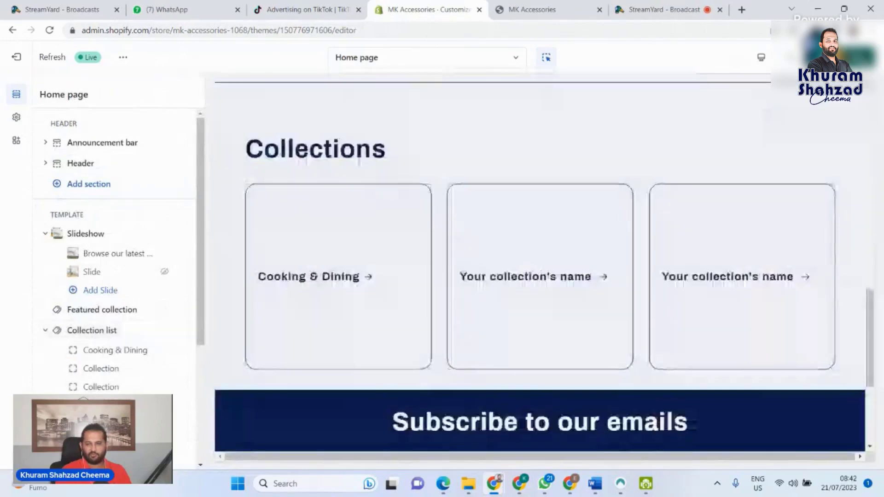
click(861, 57)
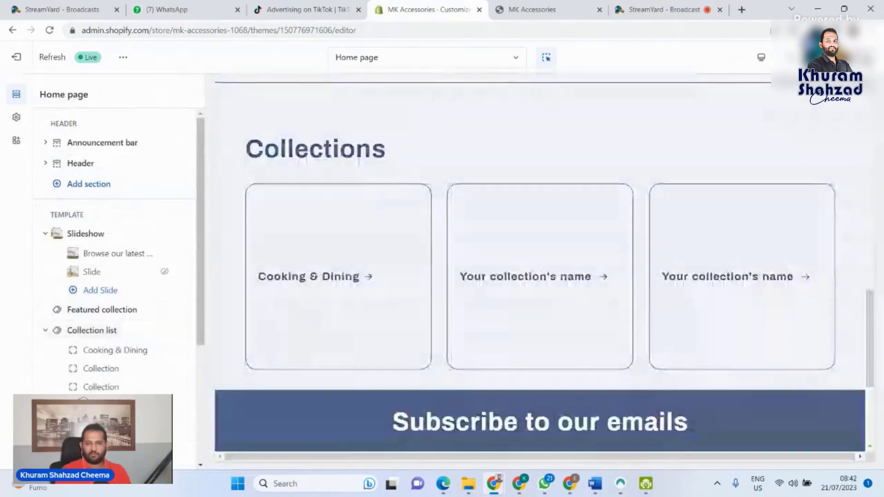
- Reload the live storefront and check the Collections section below the featured products
click(539, 4)
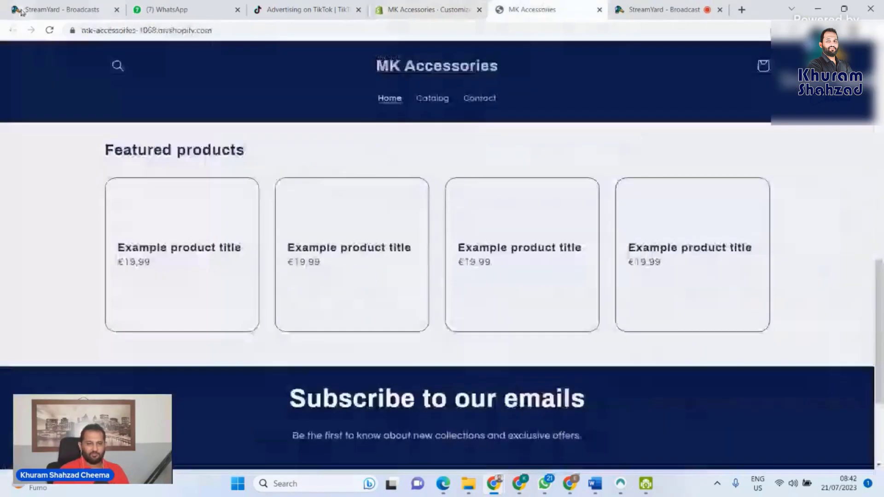
click(49, 30)
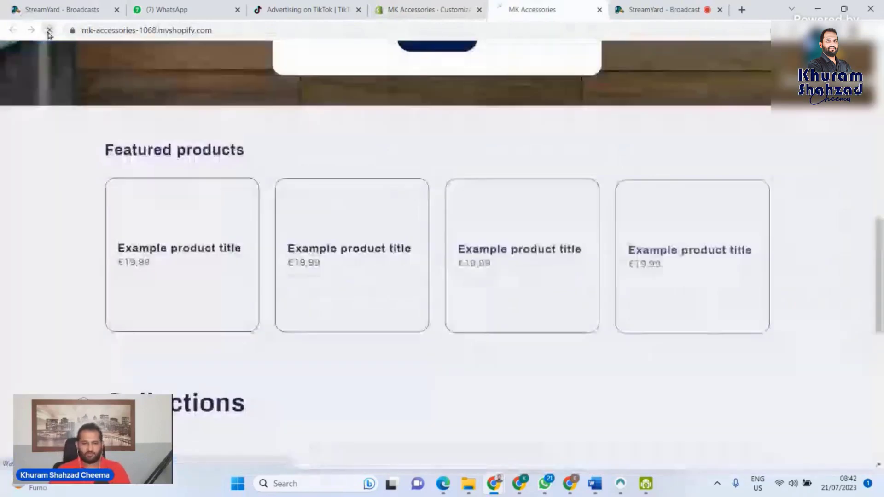
scroll(323, 244, down, 4)
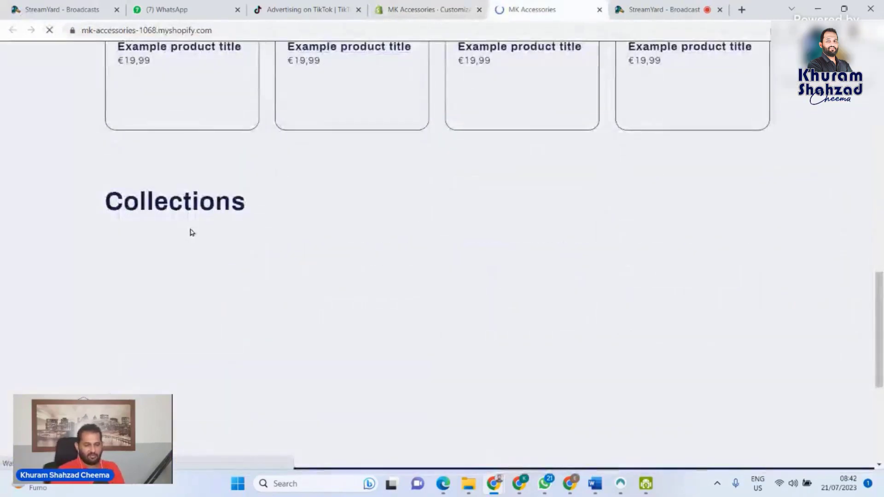
scroll(190, 230, down, 1)
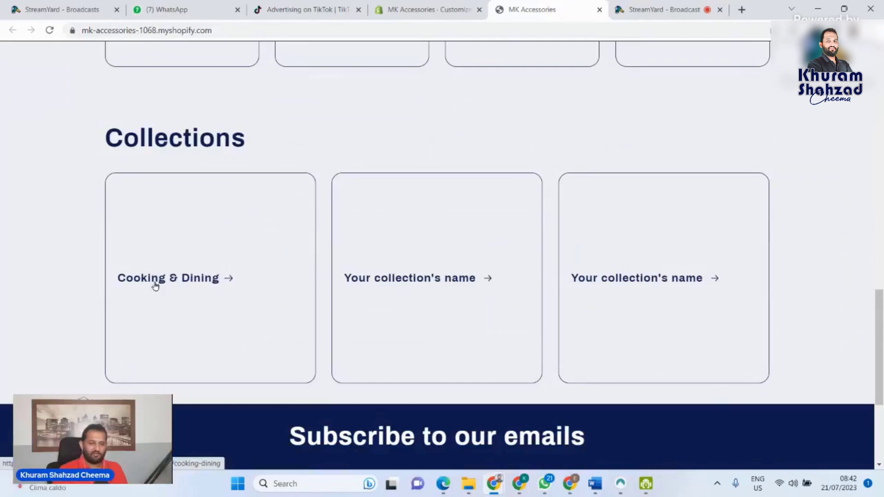
- Switch back to the theme editor and inspect the Collections section in the home page preview
click(453, 8)
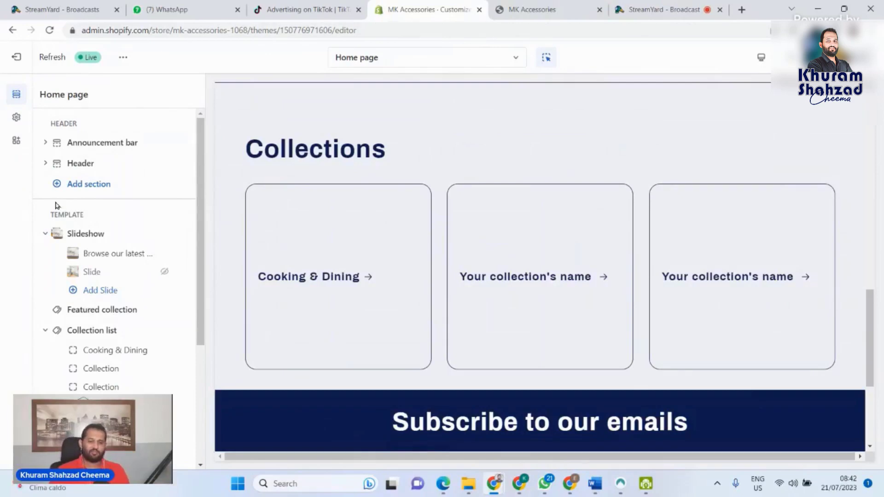
click(140, 254)
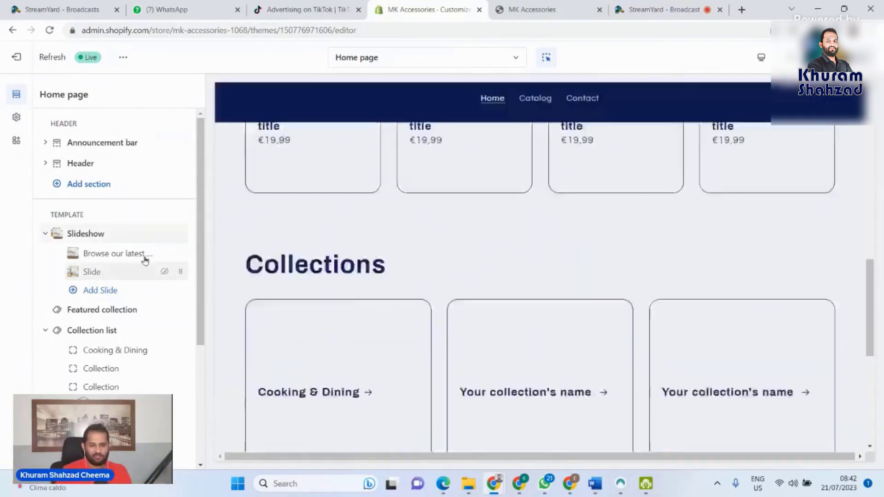
scroll(302, 277, down, 13)
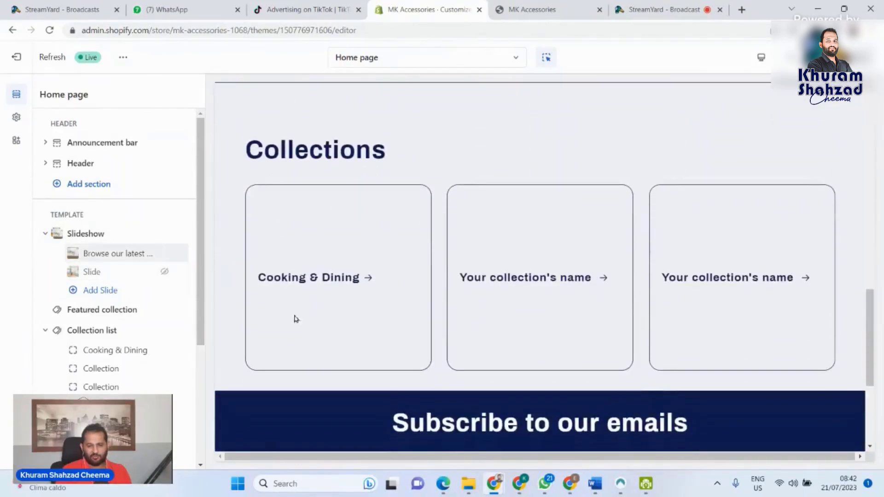
- Collapse the Collection list blocks, unhide the Video section in the home page template, and save the changes
click(45, 331)
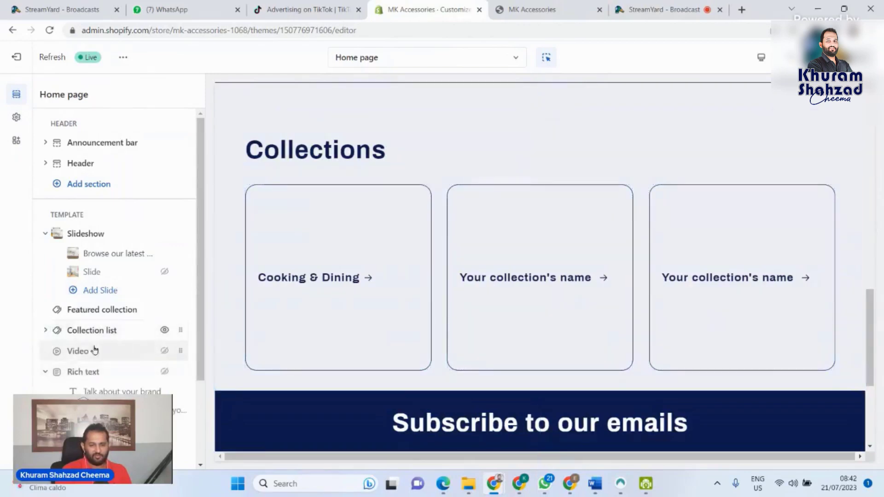
click(165, 351)
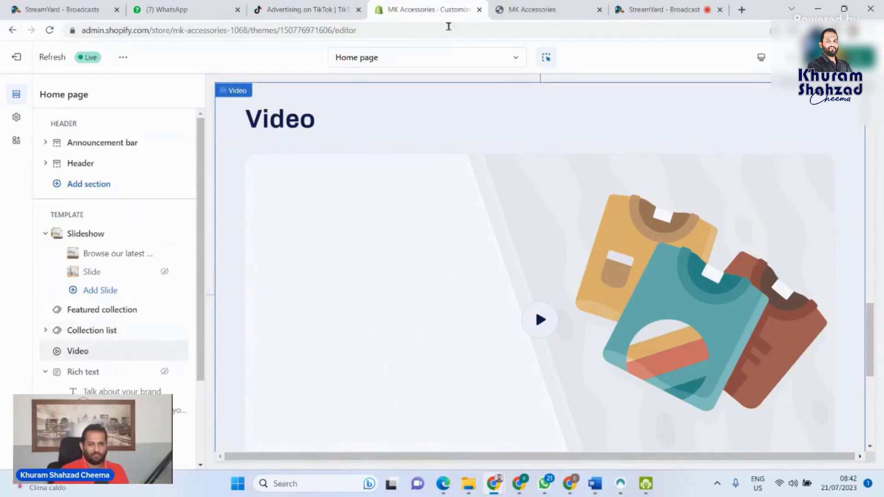
click(862, 58)
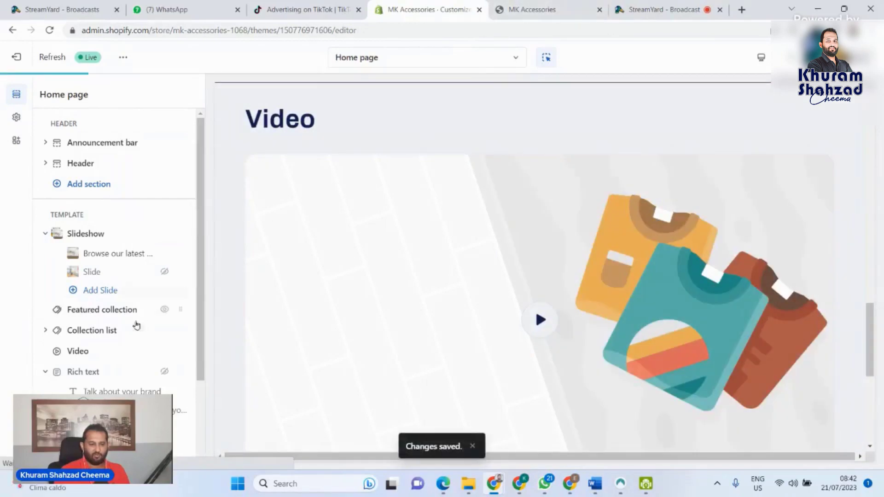
- Open the Video section's settings and check the Shopify-hosted video picker without choosing a video
click(76, 355)
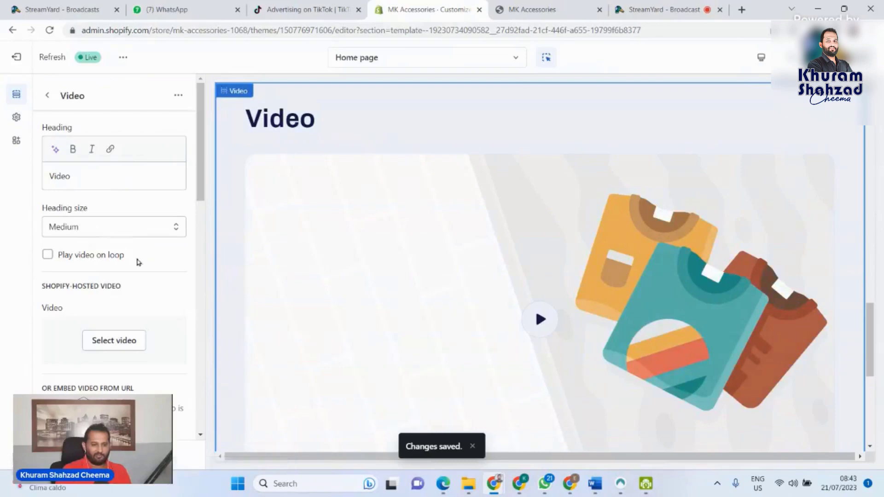
scroll(136, 259, down, 2)
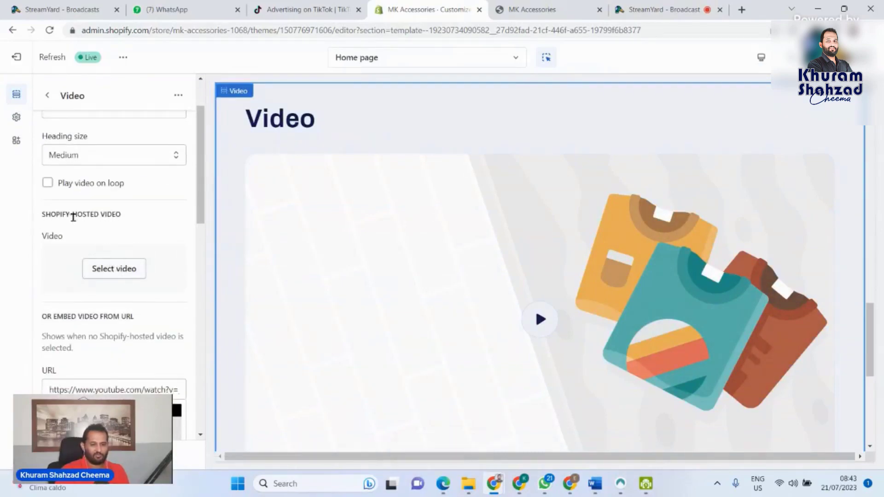
click(111, 272)
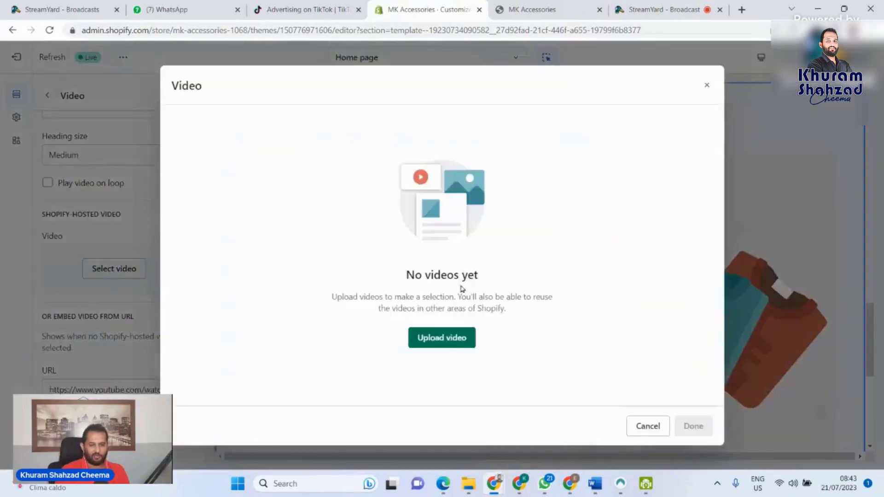
click(647, 425)
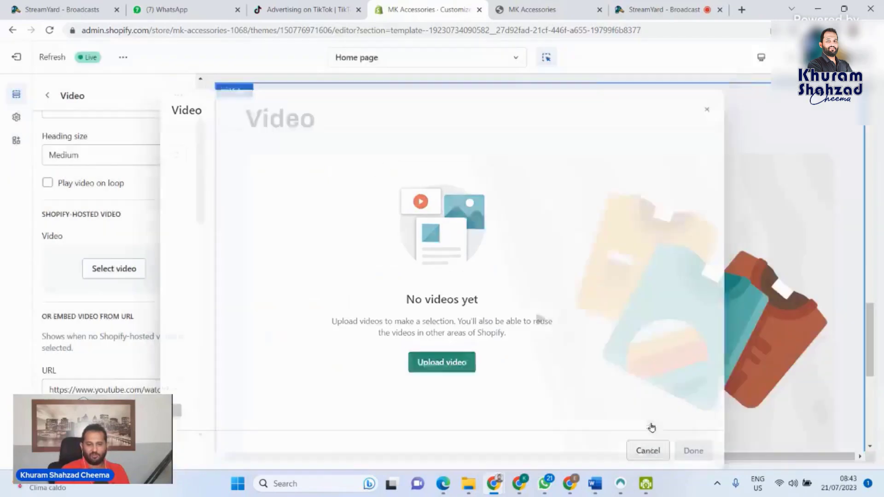
- Select the entire existing YouTube link in the Video section's embed URL setting
scroll(124, 244, down, 3)
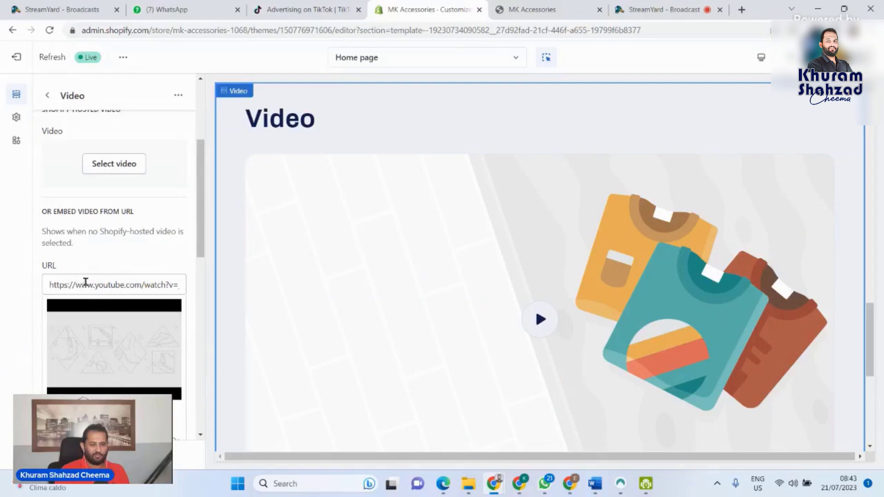
scroll(90, 285, down, 2)
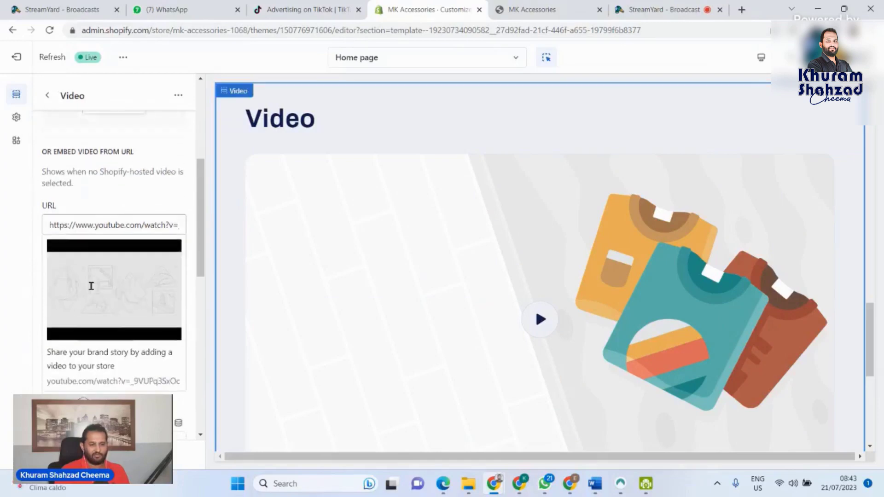
click(69, 216)
key(ctrl+a)
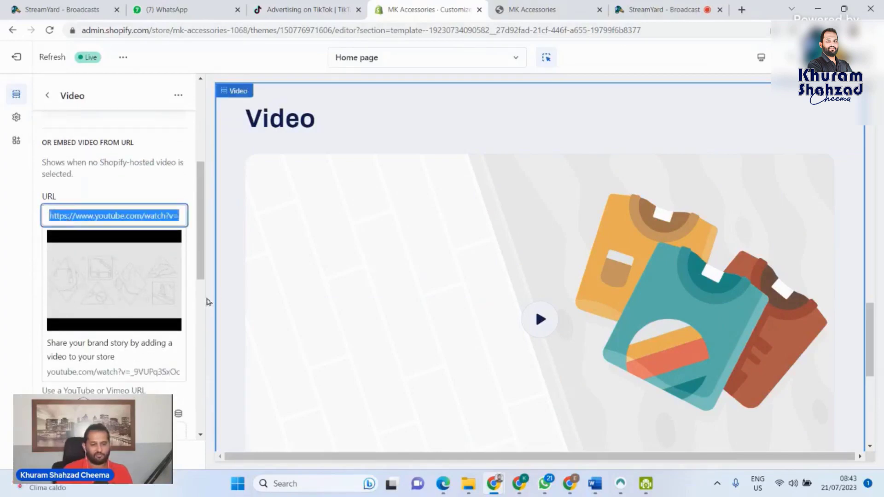
scroll(119, 309, down, 2)
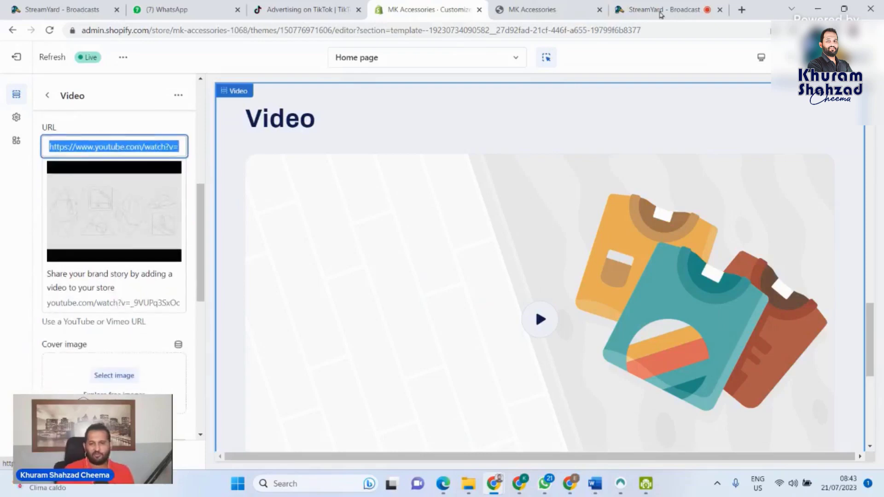
- Open YouTube in a new browser tab and go to the signed-in account's own channel
click(744, 9)
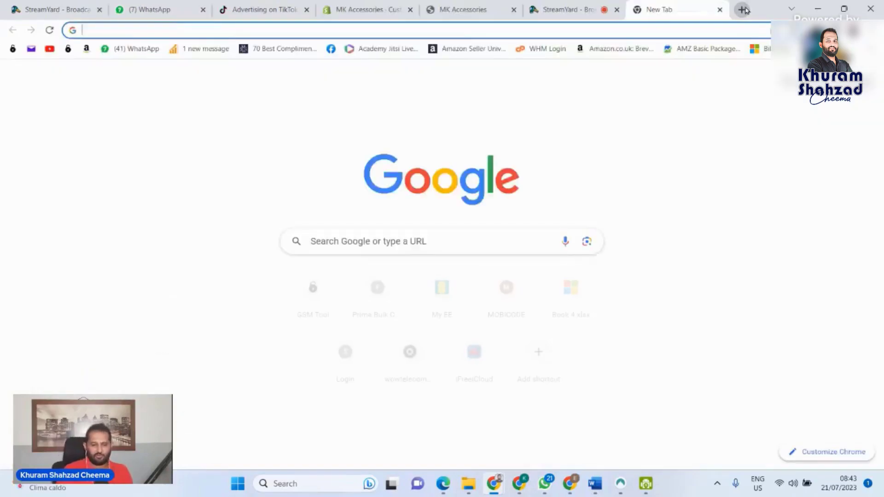
text(YOU)
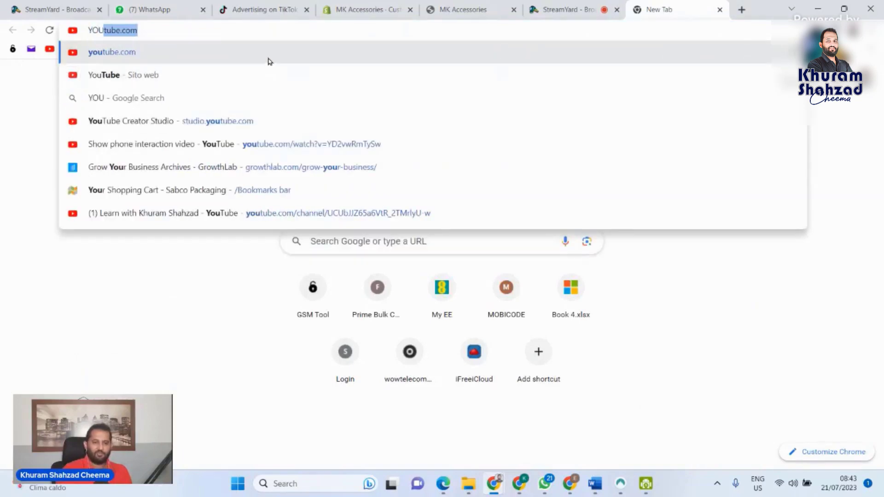
key(Return)
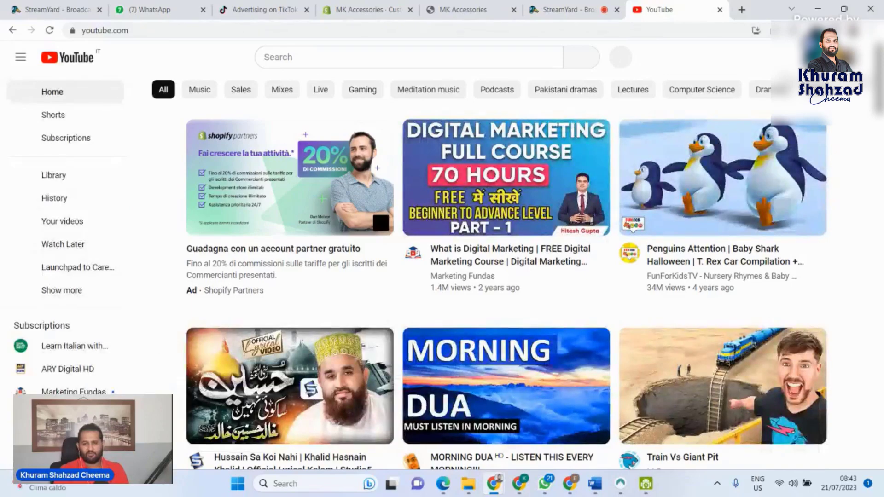
click(851, 58)
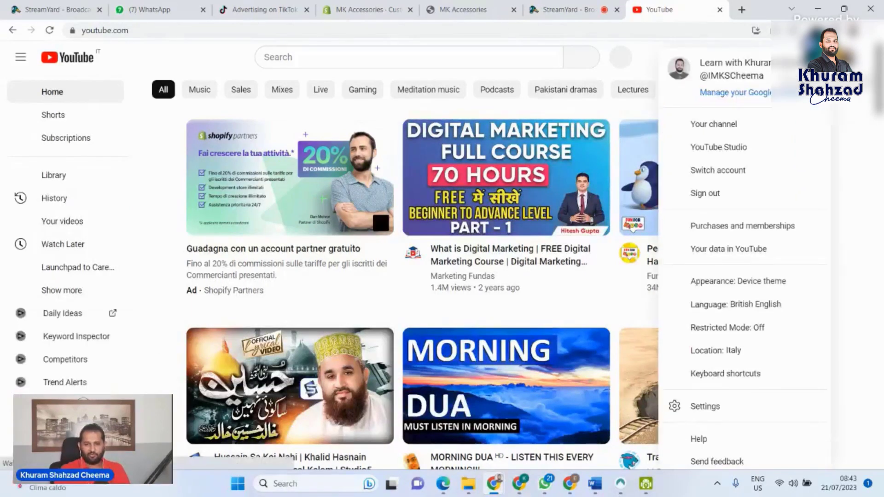
click(696, 125)
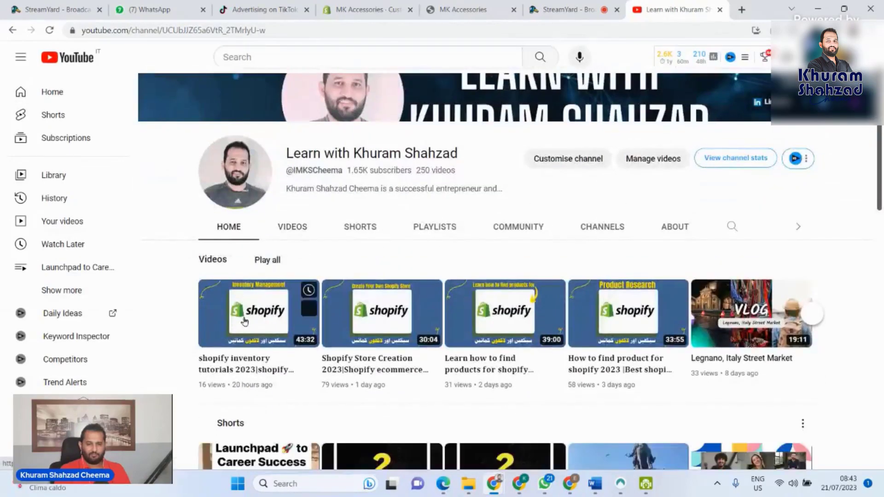
- Open the "shopify inventory tutorials 2023" video, copy its share link, and pause the playback
click(239, 364)
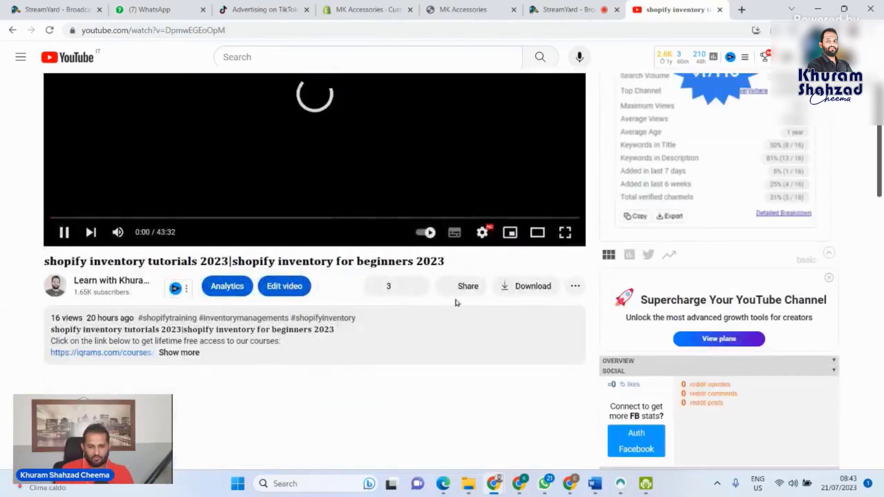
click(474, 288)
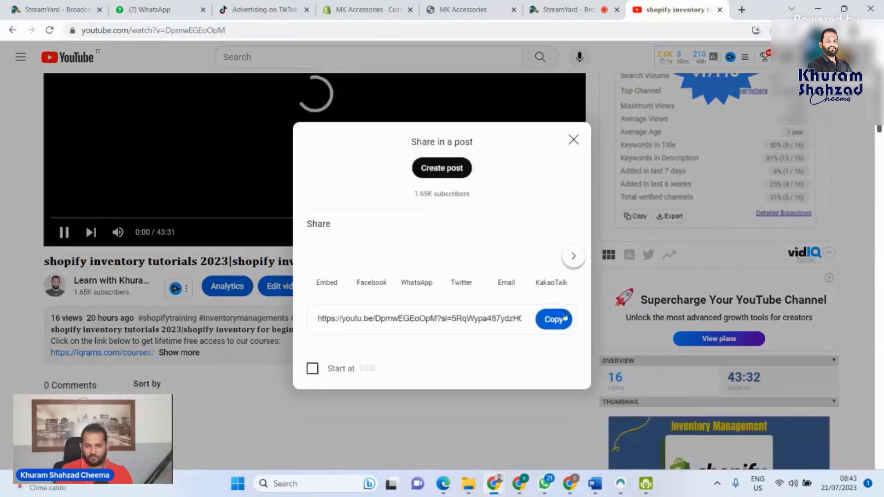
click(560, 321)
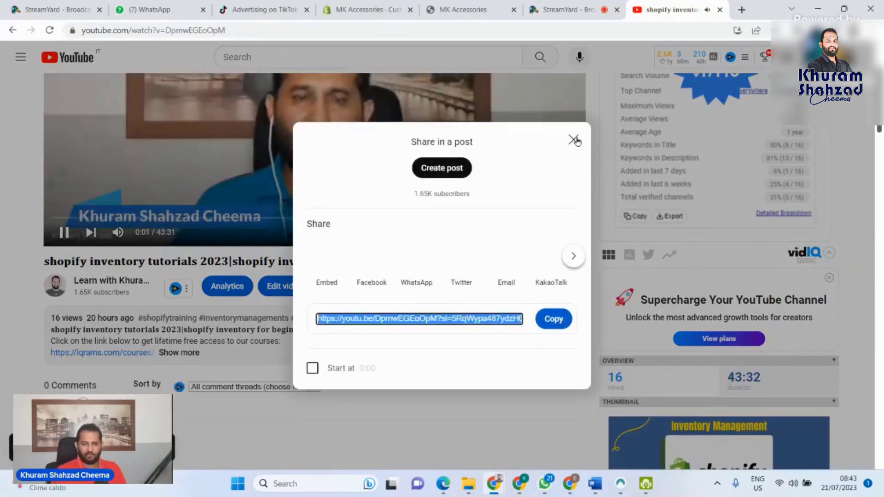
click(573, 139)
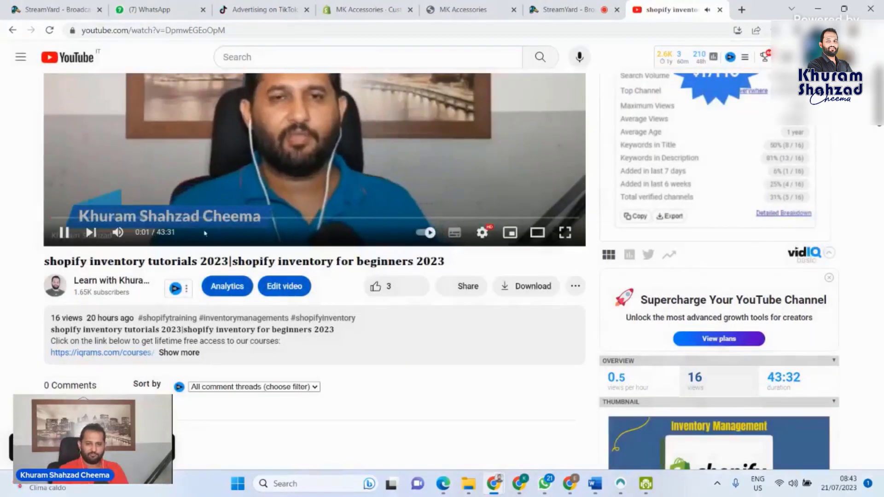
click(65, 233)
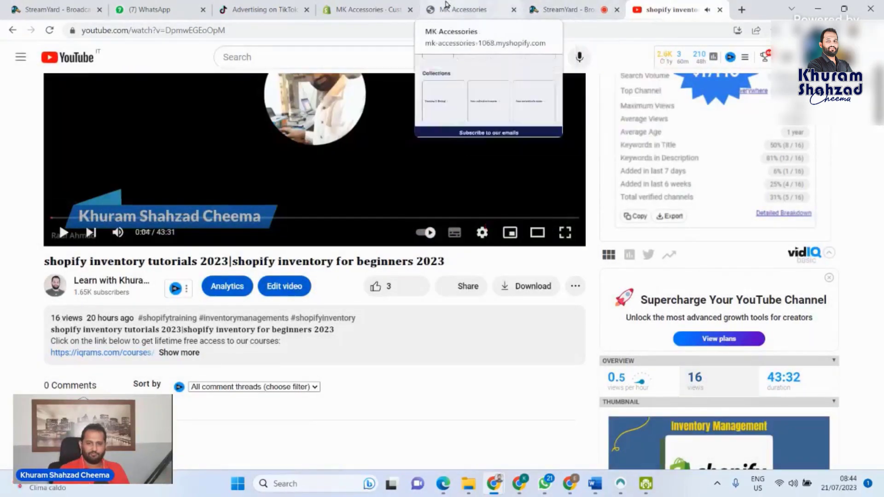
click(446, 4)
click(357, 6)
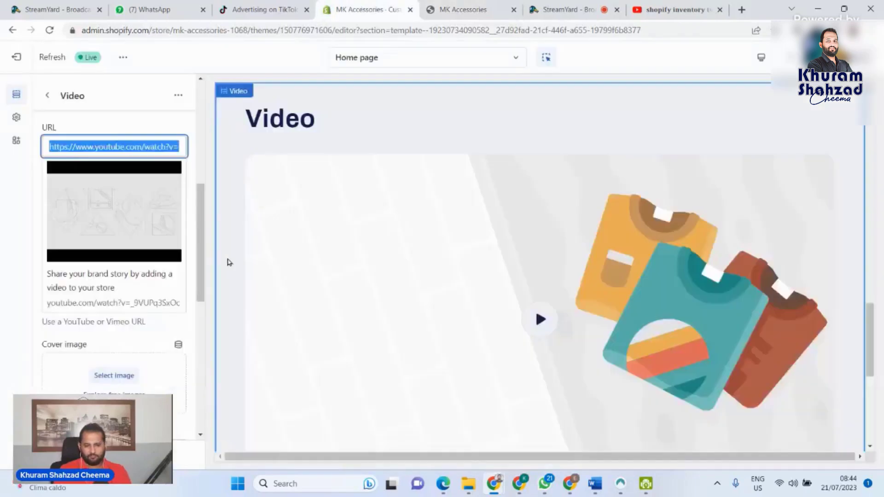
key(ctrl+v)
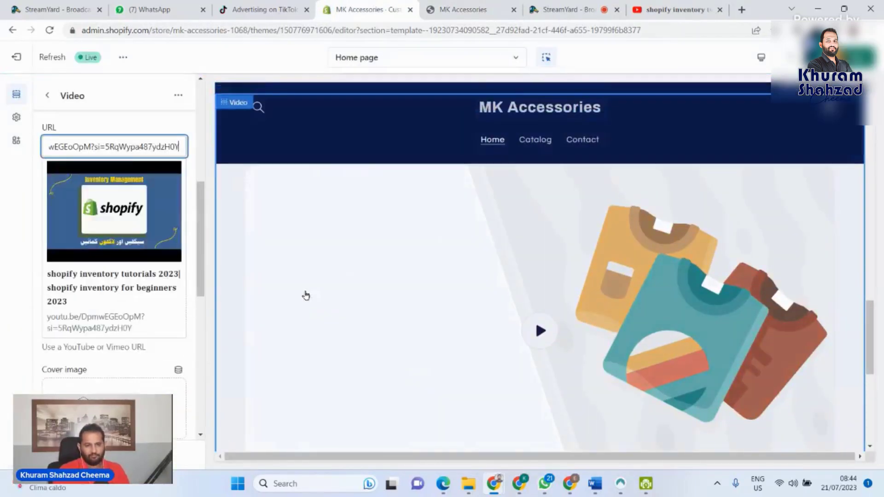
- Review the Video section's cover image, alt text, full-width and color scheme options, and save the changes
scroll(156, 301, down, 1)
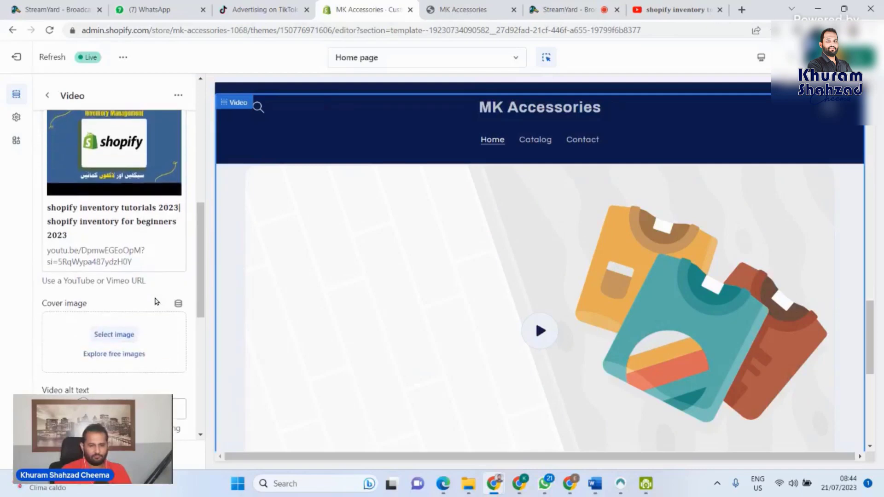
scroll(113, 338, down, 1)
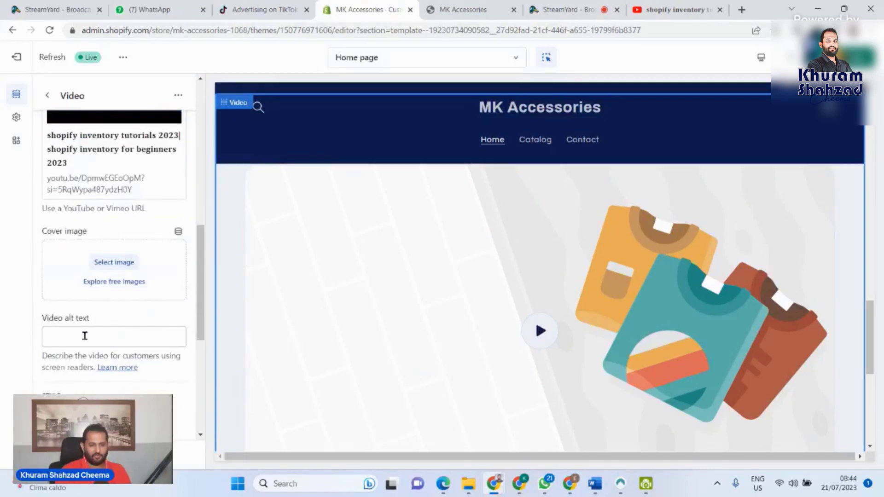
scroll(85, 336, down, 1)
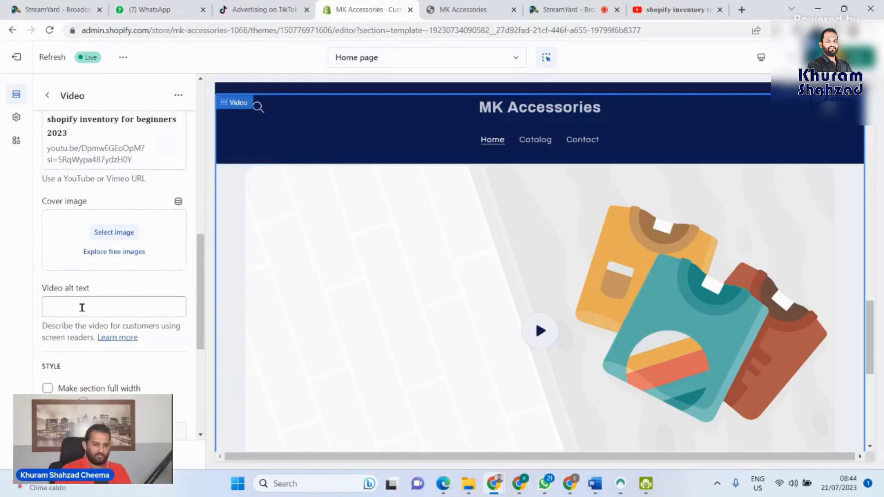
scroll(82, 308, up, 1)
scroll(82, 307, down, 3)
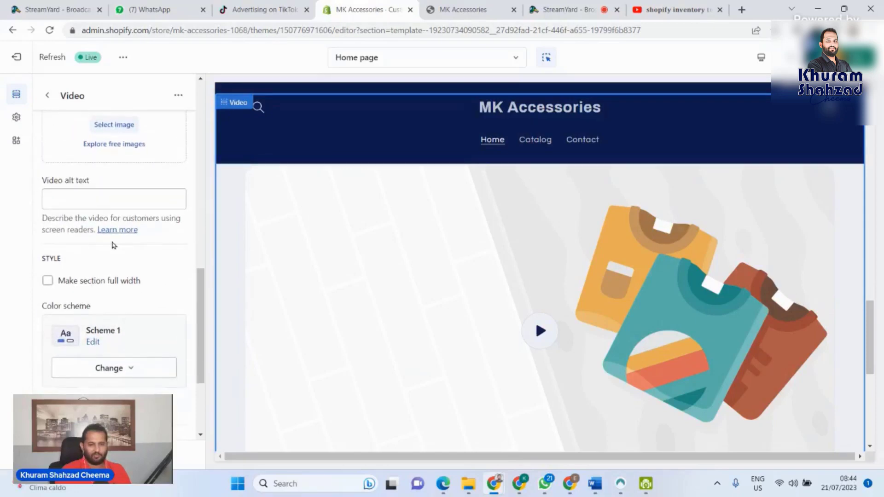
scroll(112, 244, up, 12)
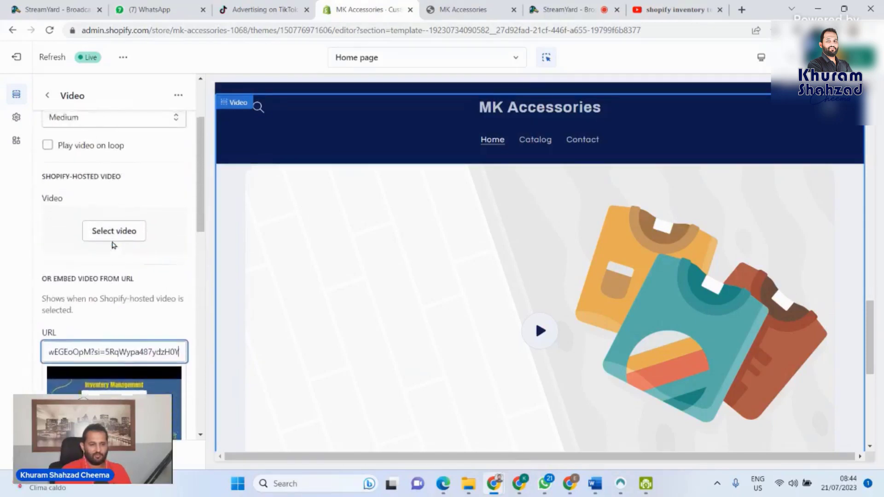
scroll(113, 245, up, 3)
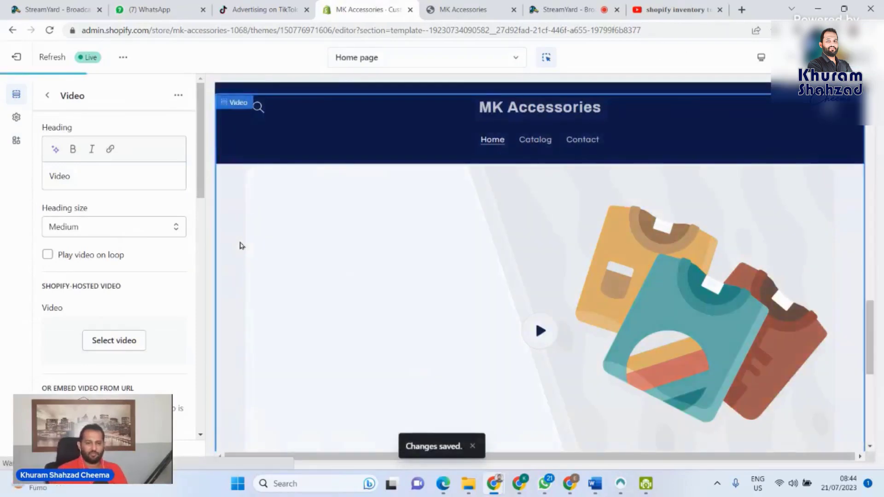
- Reload the live storefront and play the embedded video in the Video section below Collections
click(458, 6)
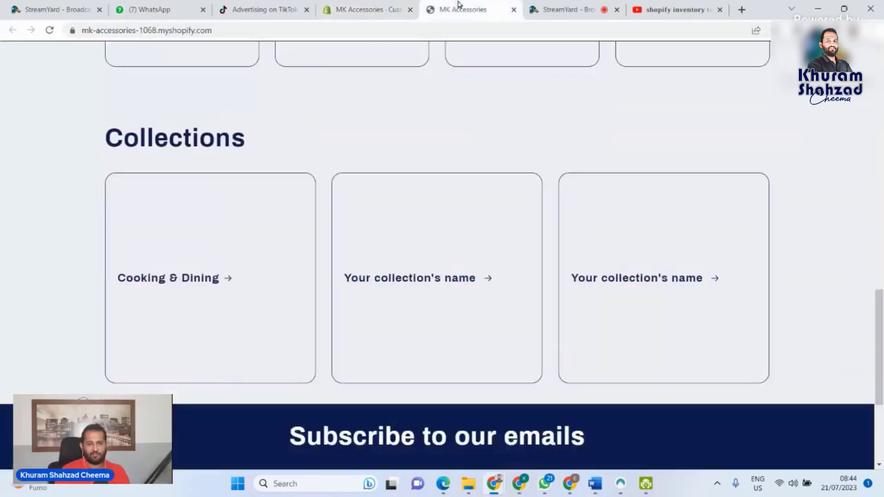
click(49, 30)
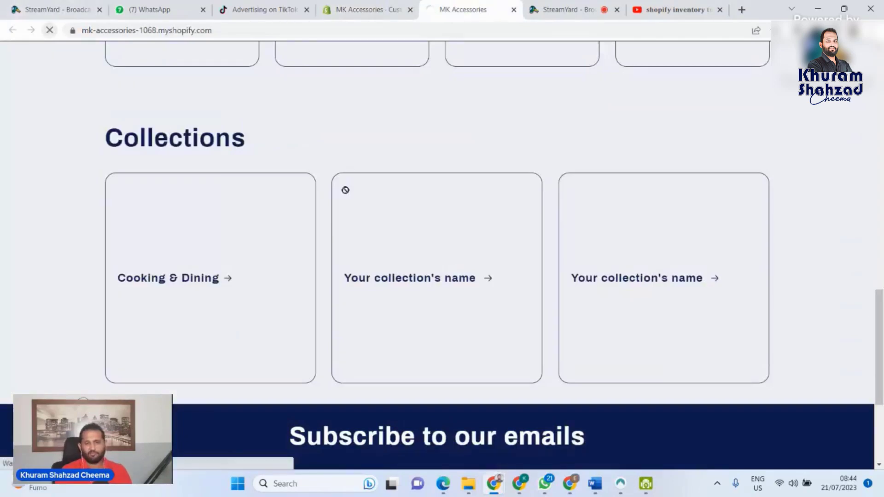
scroll(335, 188, down, 6)
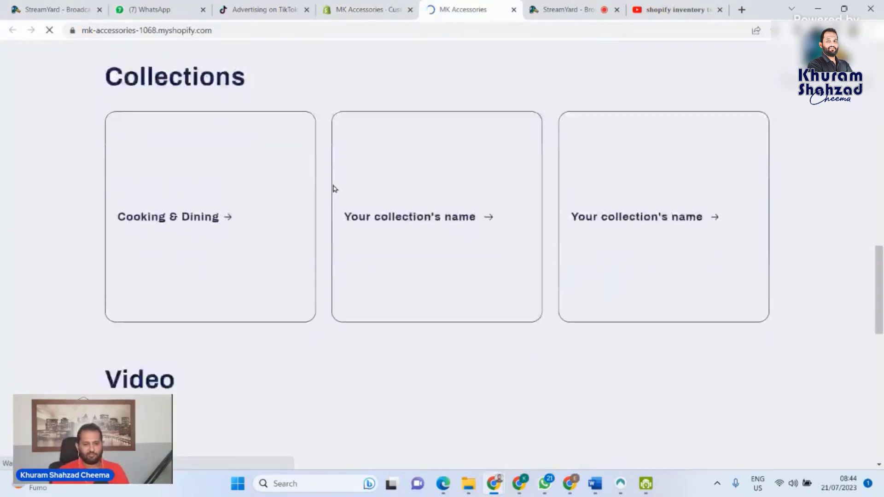
scroll(334, 189, down, 2)
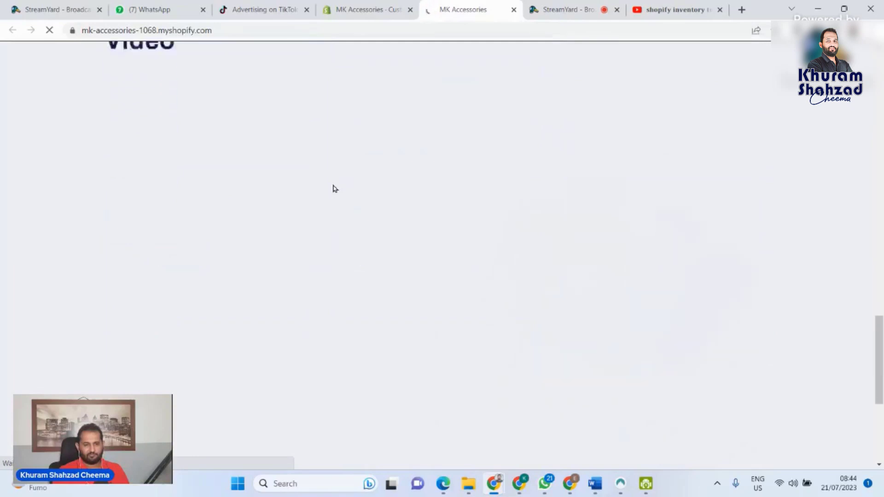
scroll(334, 189, up, 2)
scroll(447, 311, down, 3)
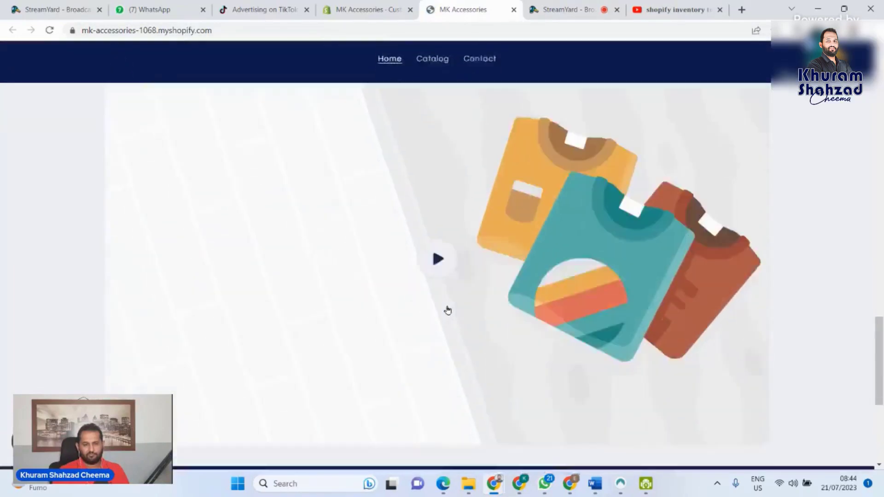
click(442, 182)
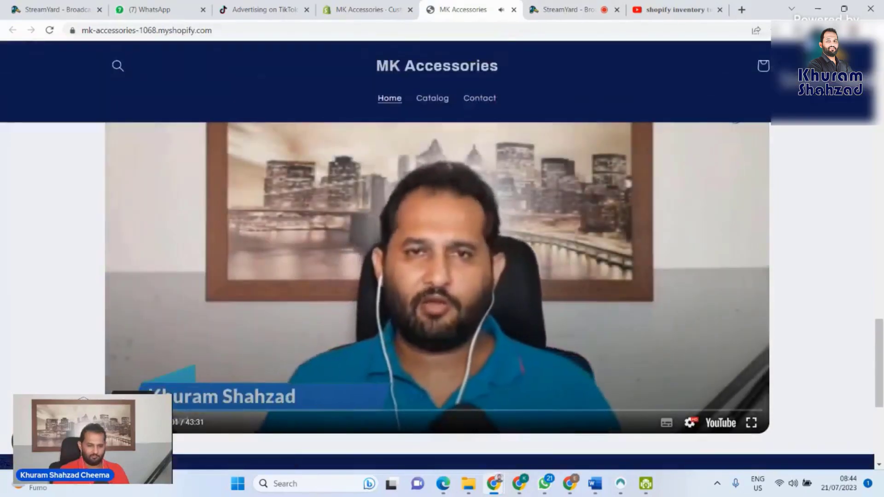
- Pause the embedded video and review the storefront's home page from the slideshow through Featured products, Collections and Video to the email signup
click(352, 261)
scroll(352, 262, up, 4)
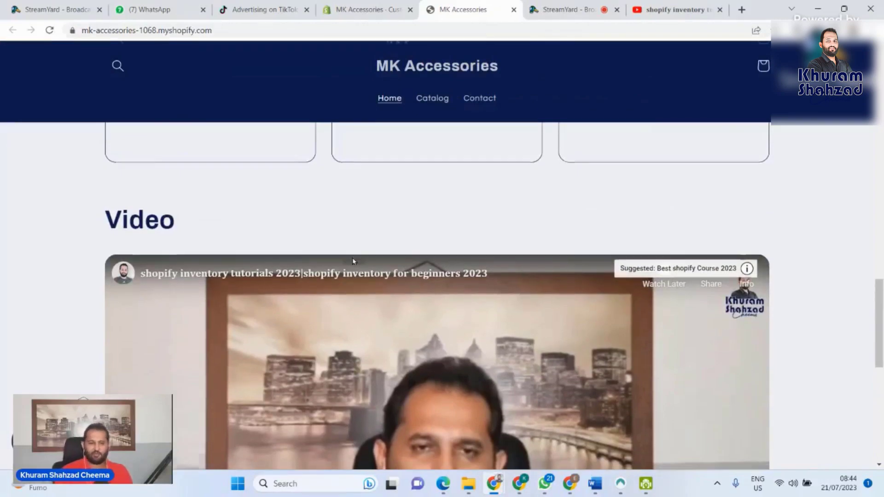
scroll(352, 261, down, 6)
scroll(353, 261, down, 2)
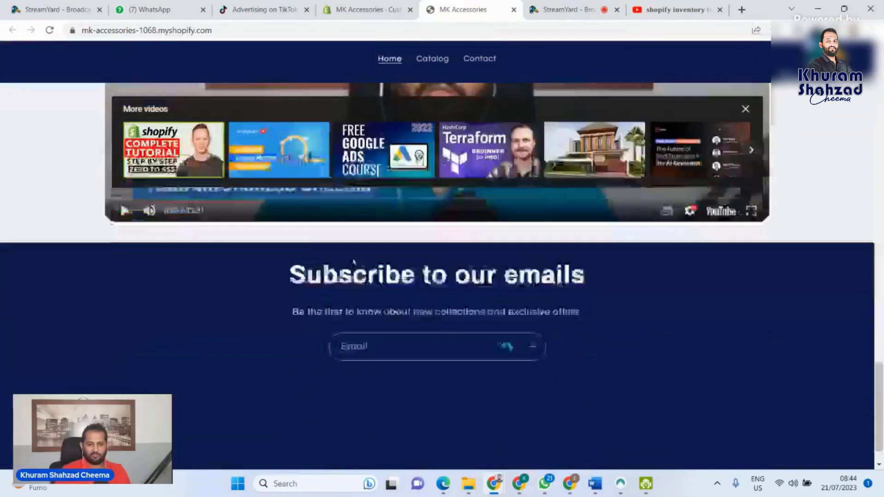
scroll(353, 261, up, 6)
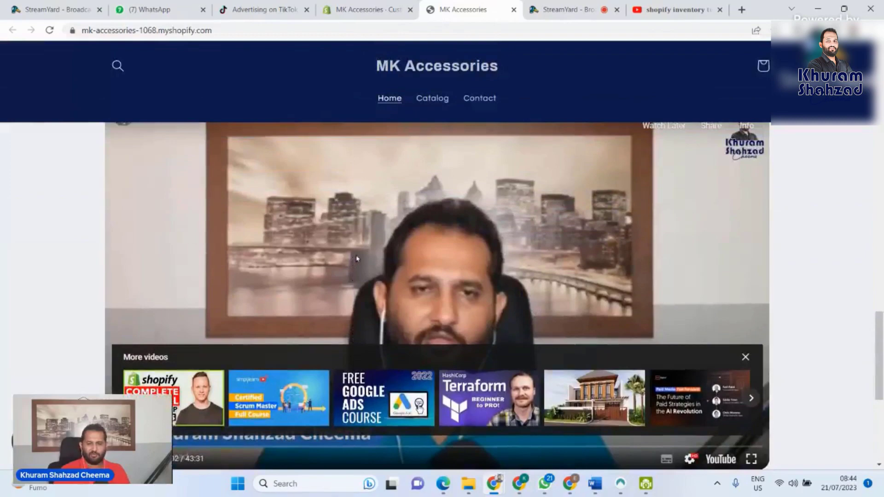
scroll(431, 258, up, 10)
scroll(432, 259, up, 4)
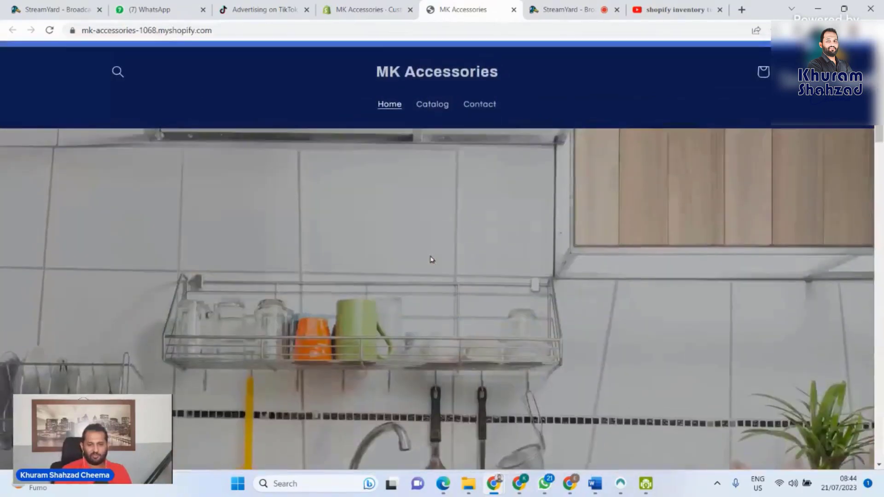
scroll(432, 259, down, 10)
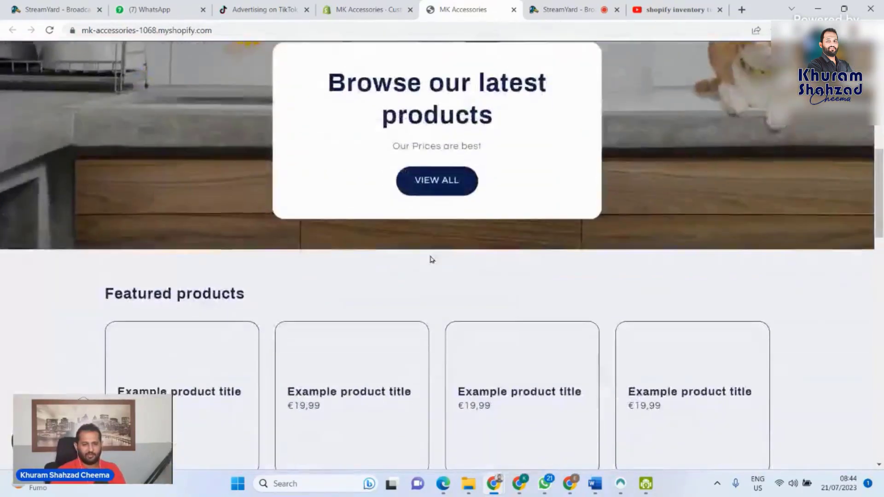
scroll(431, 259, down, 12)
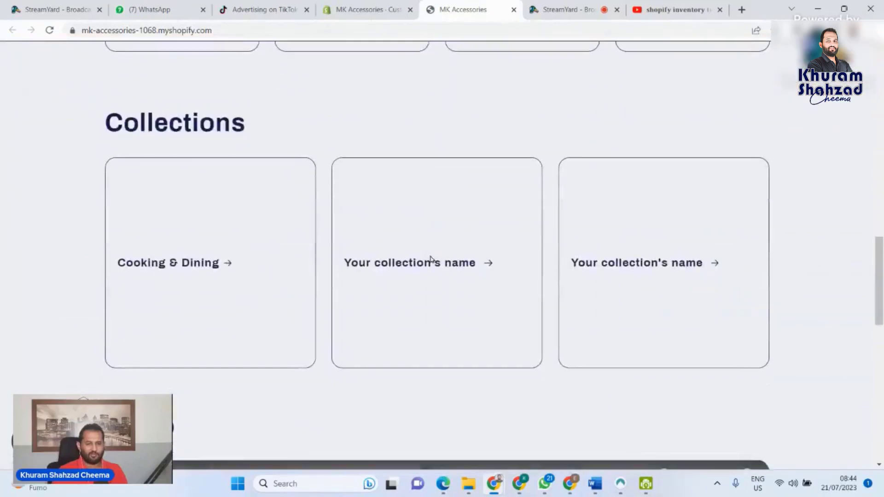
scroll(431, 259, down, 5)
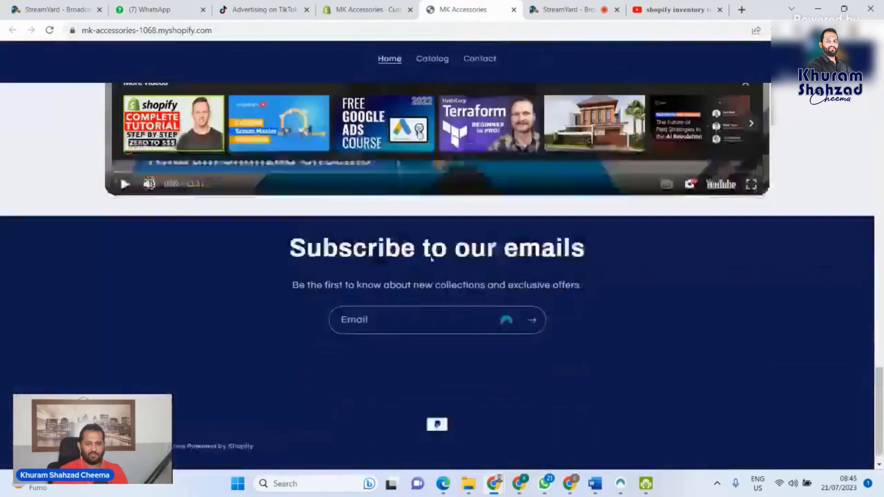
- Return to the theme editor and review the Rich text section's content position, content alignment, color scheme, full-width and padding options
click(355, 7)
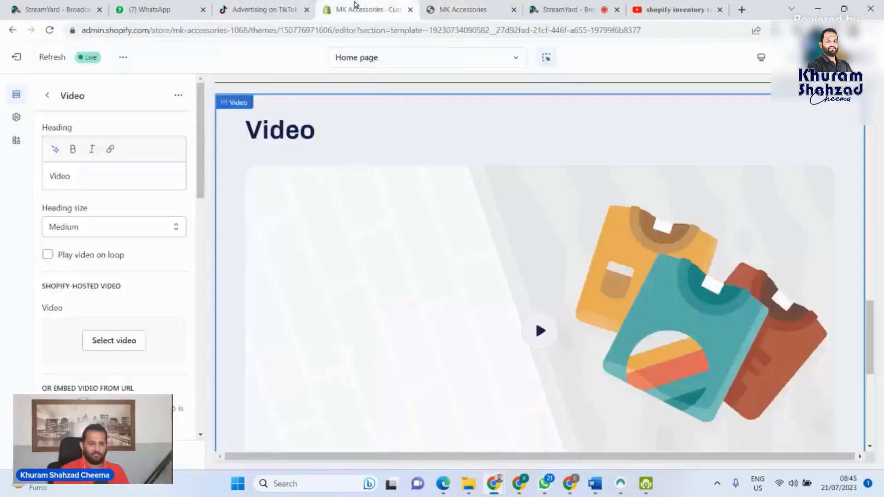
click(48, 95)
scroll(142, 310, down, 2)
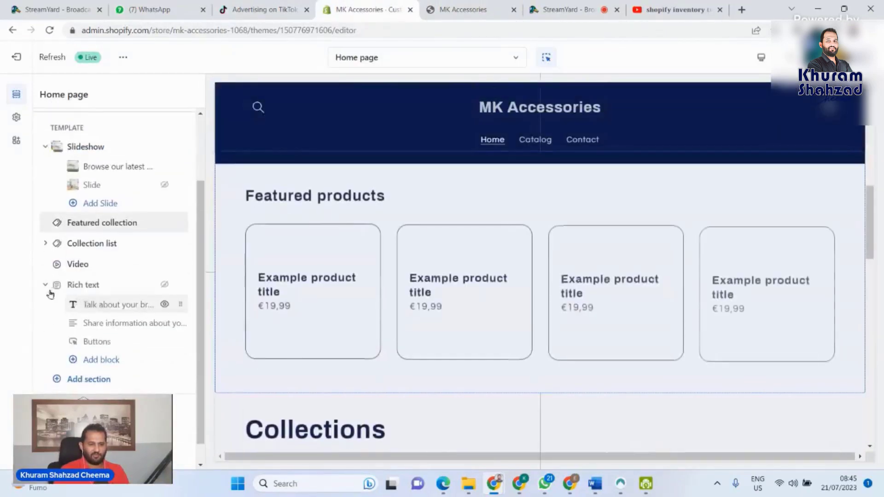
click(94, 289)
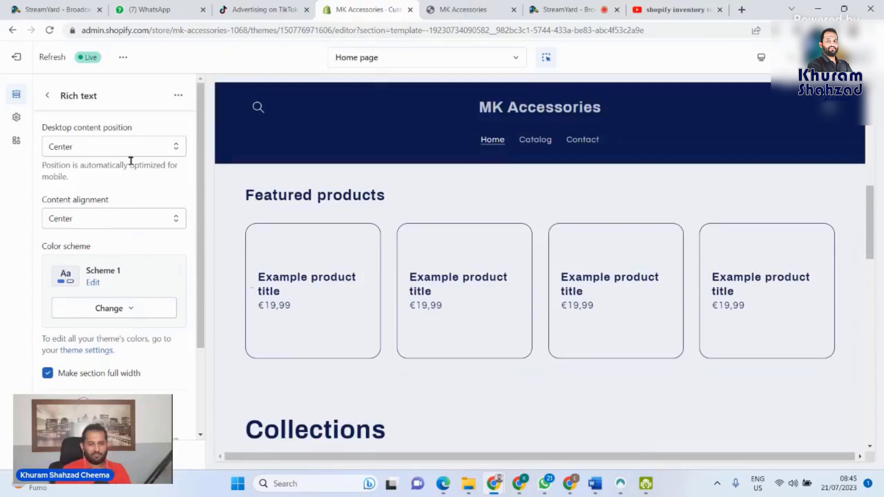
scroll(269, 319, down, 5)
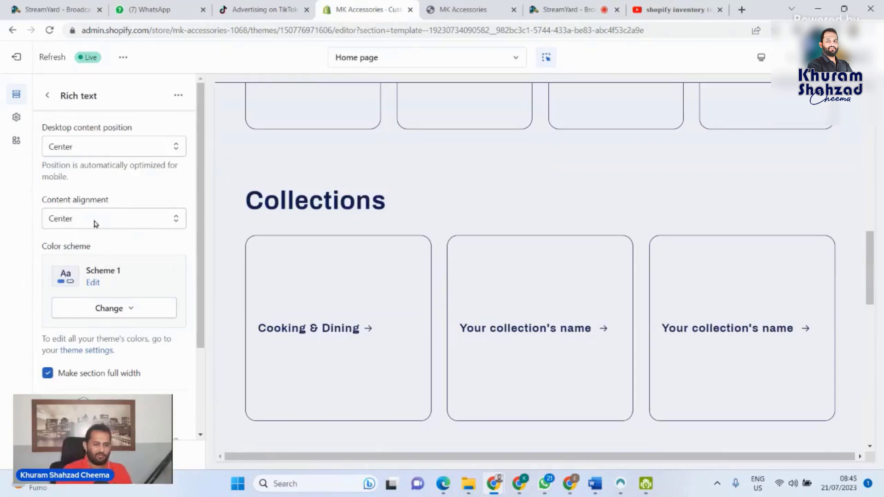
scroll(131, 311, down, 3)
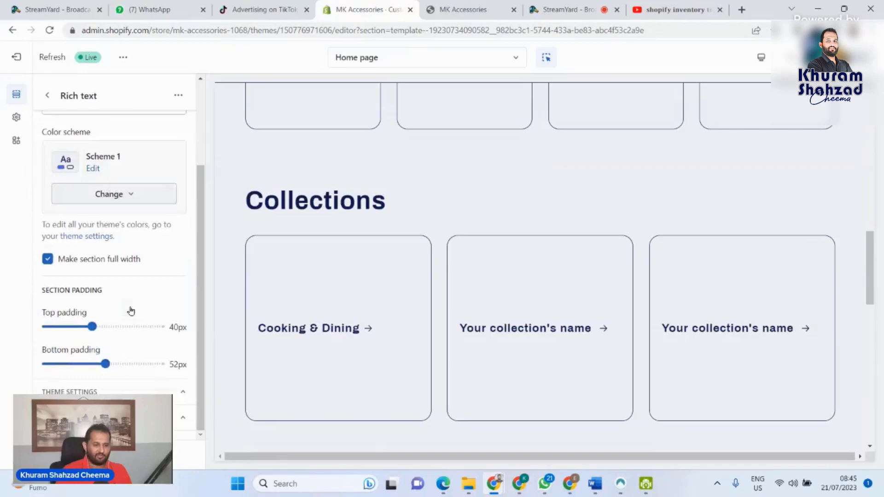
scroll(144, 254, up, 3)
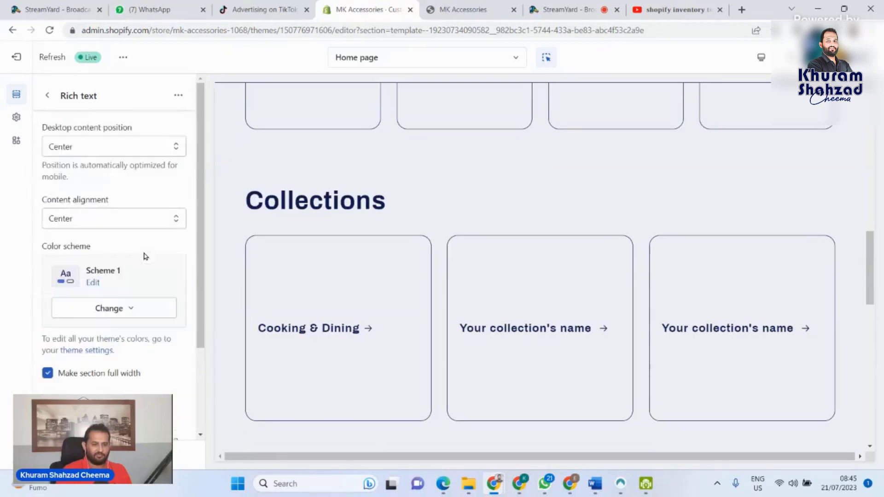
click(117, 219)
click(118, 219)
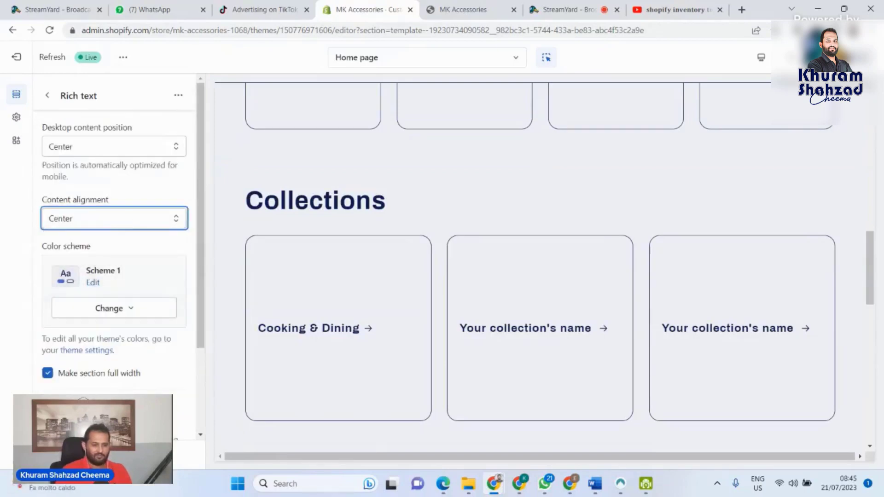
scroll(129, 281, down, 3)
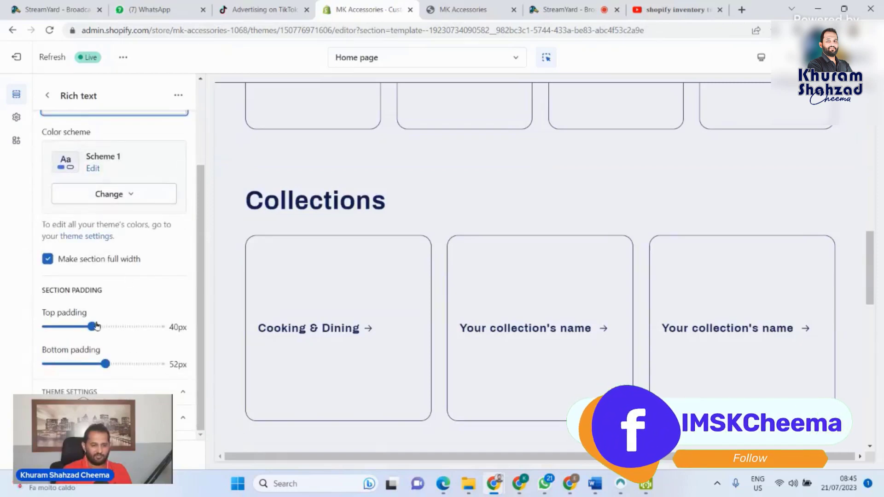
- Leave the Rich text settings and unhide the Rich text section on the home page
click(47, 95)
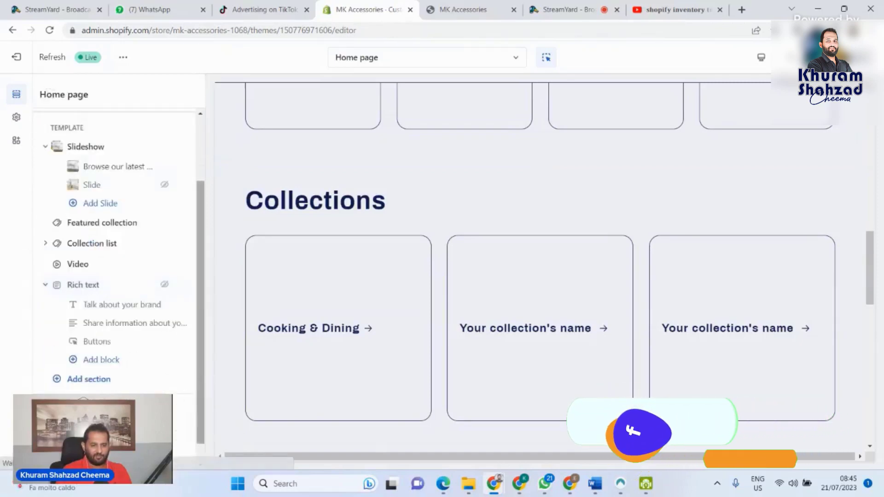
click(164, 285)
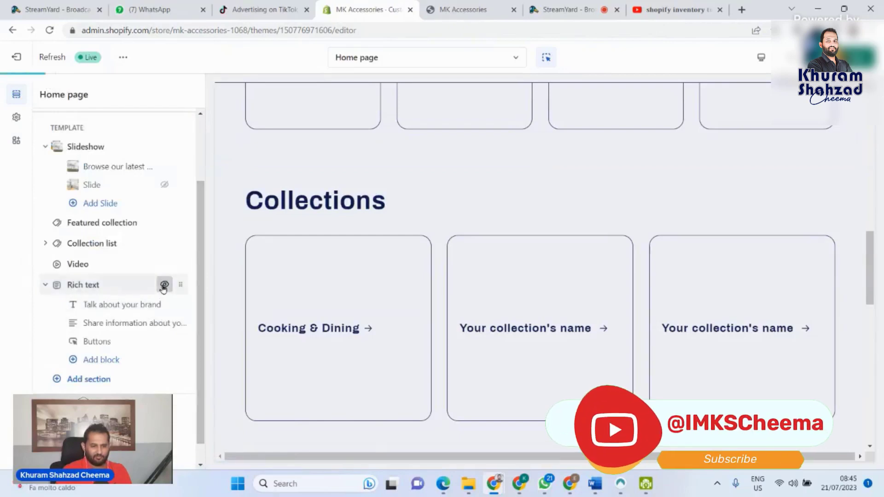
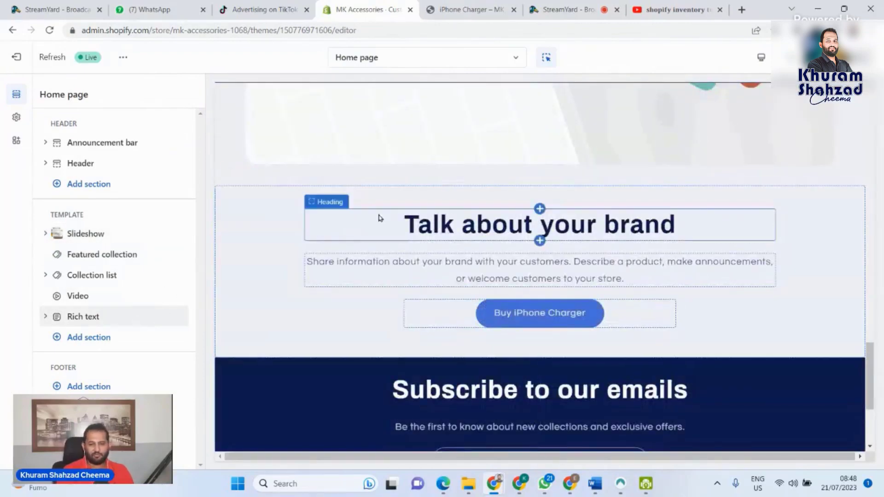
- Add an Image with text section below Rich text and check its heading block's text and size options
scroll(739, 177, up, 5)
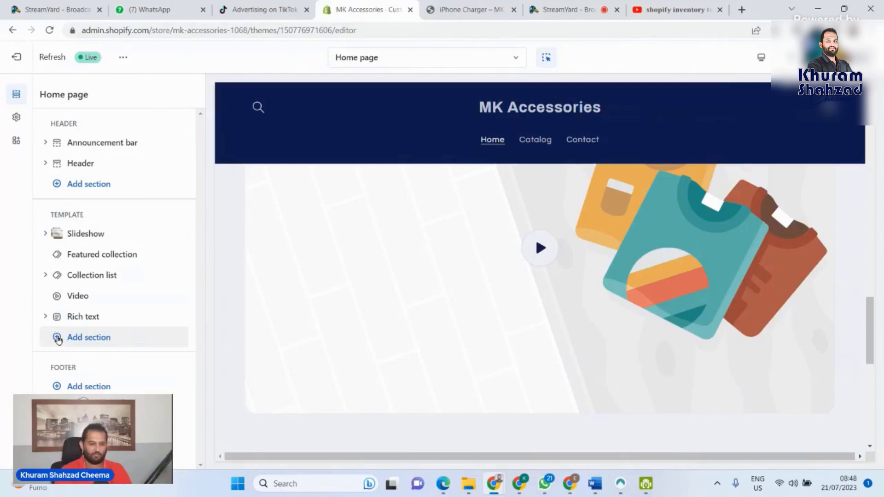
click(55, 339)
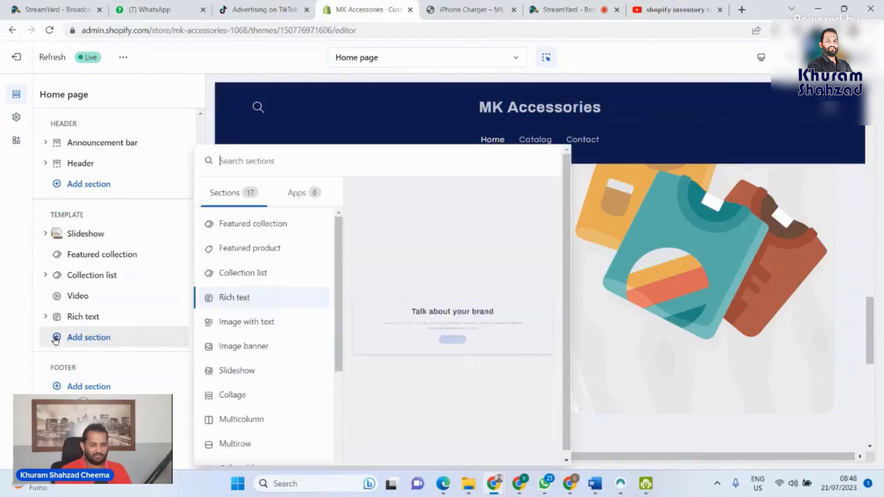
click(244, 326)
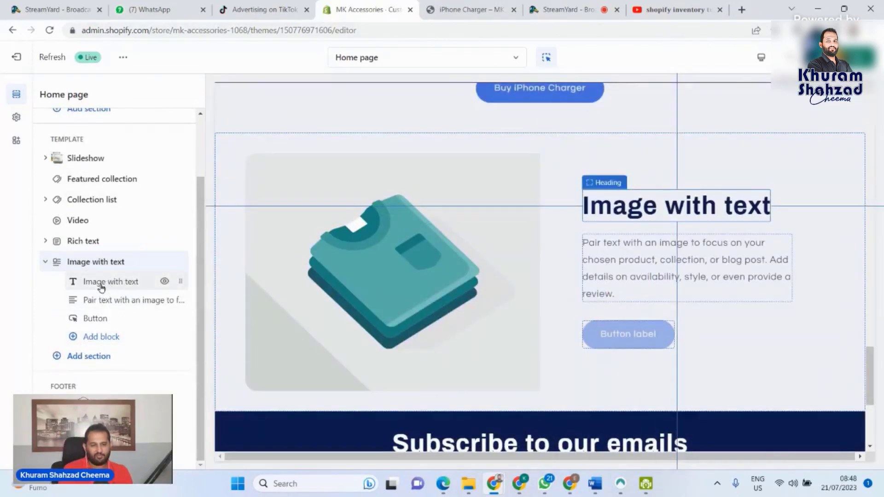
click(101, 288)
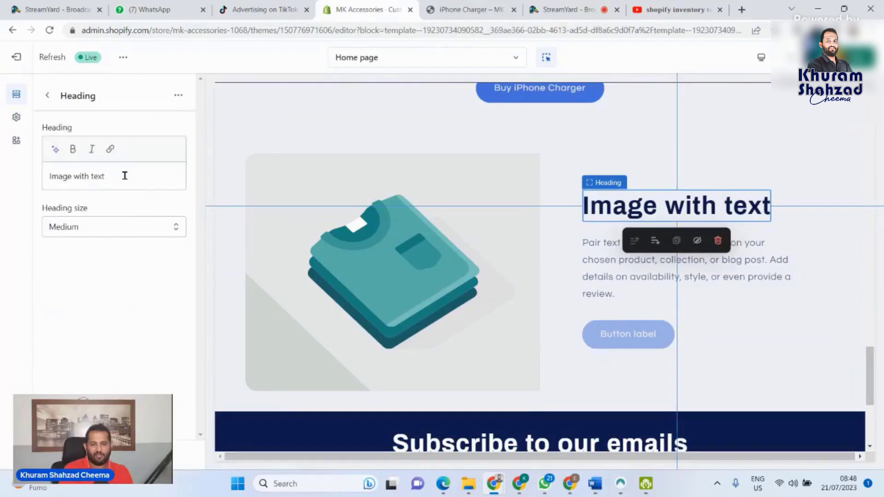
click(99, 230)
click(99, 230)
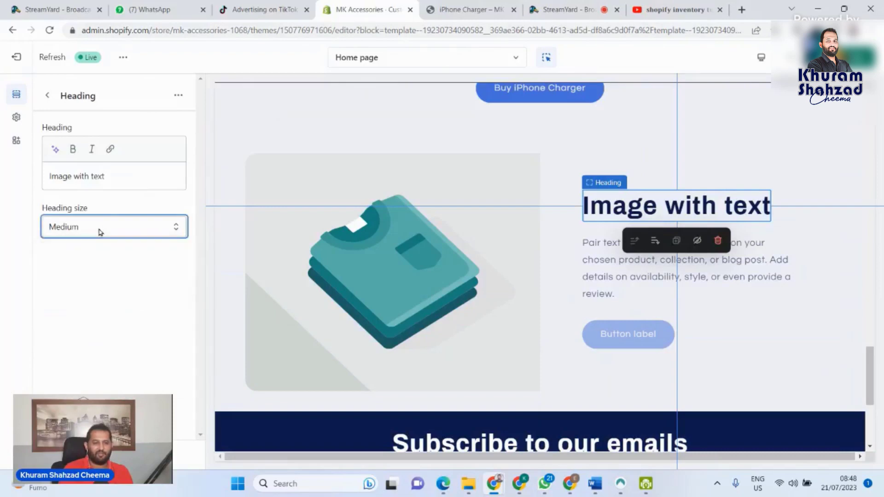
click(48, 98)
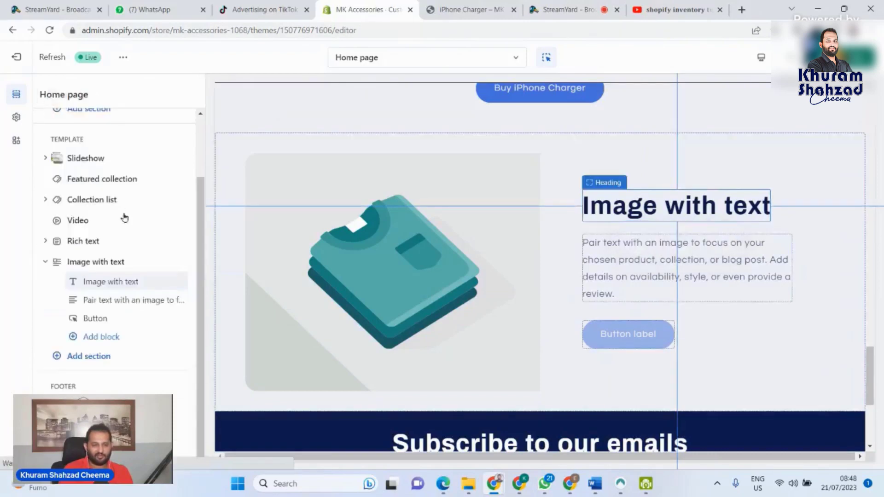
- Try to link the Image with text section's heading to the Cooking & Dining collection
click(106, 282)
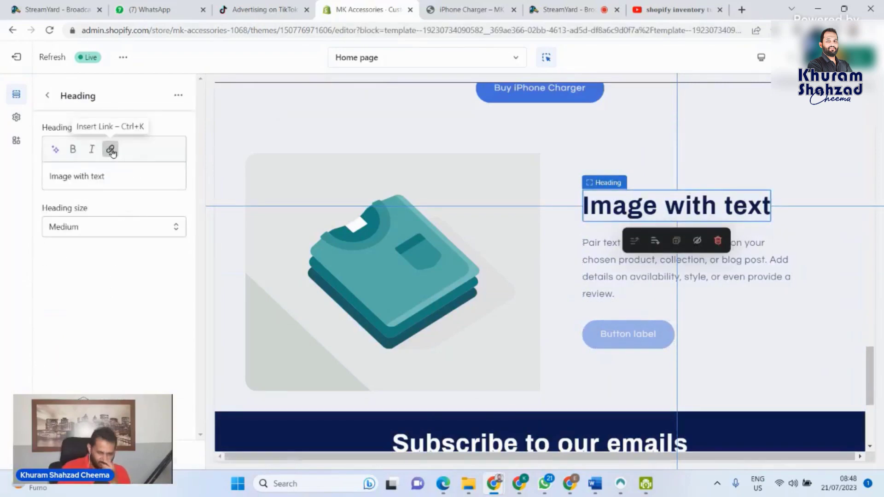
click(110, 150)
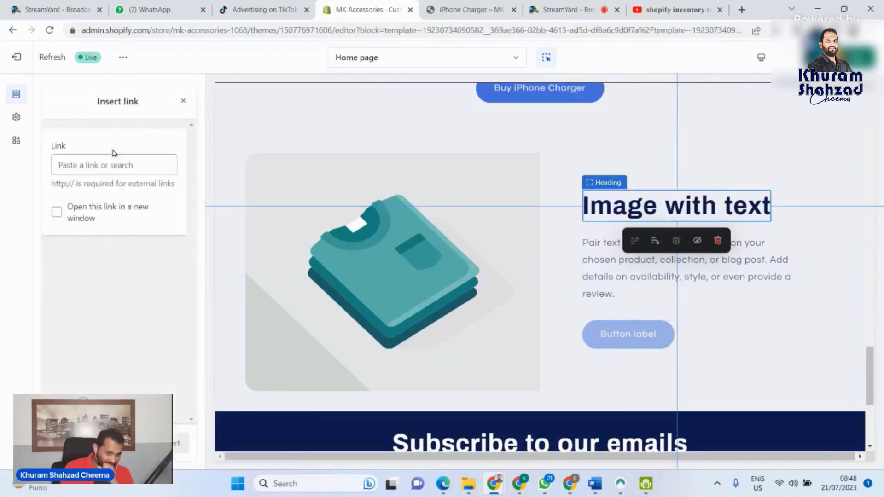
click(110, 166)
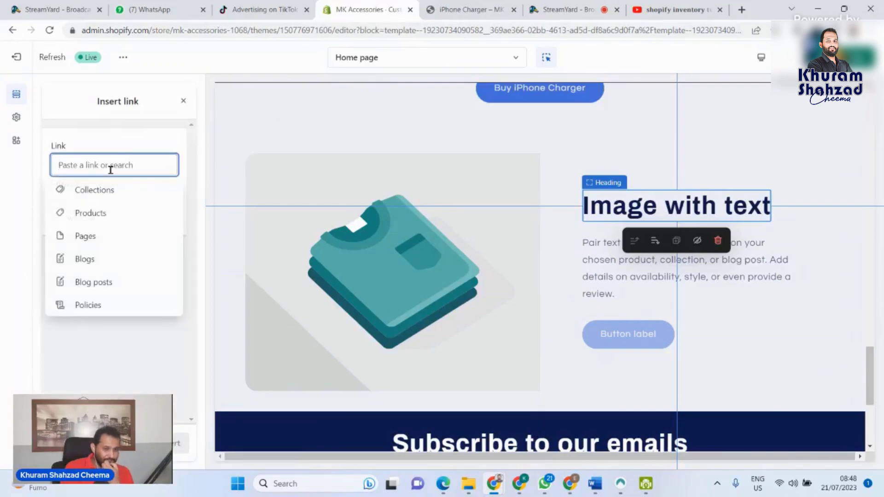
click(96, 195)
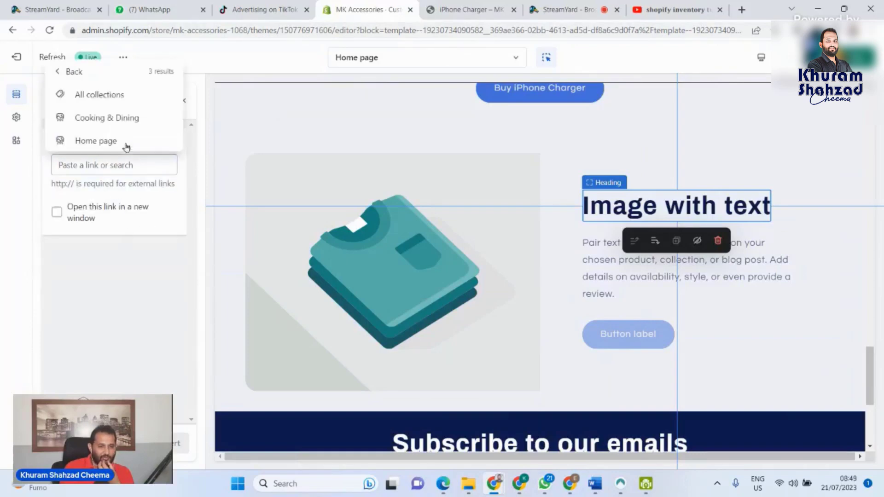
click(101, 120)
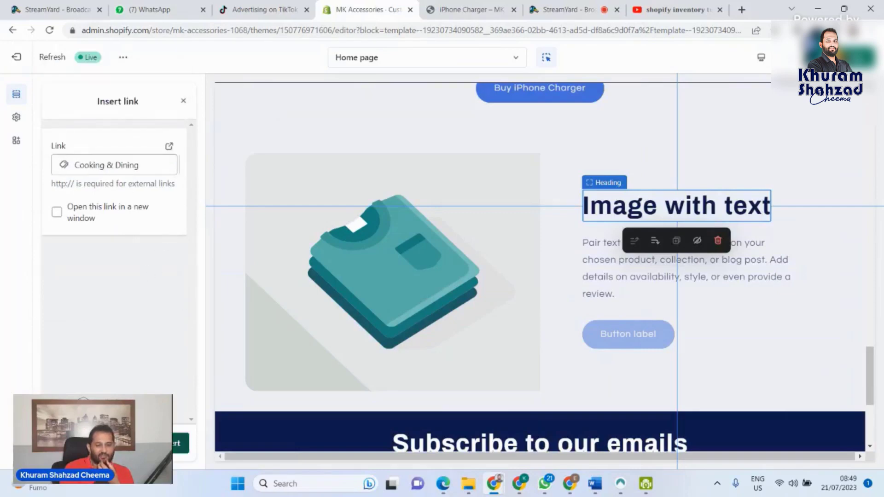
click(165, 443)
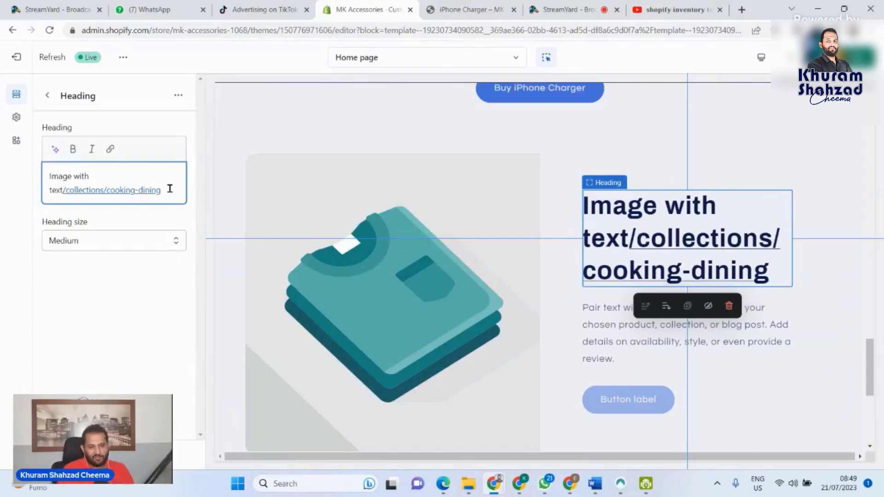
- Replace the Image with text section's heading, including the inserted link, with "Cooking & Dining" and select the new text
drag(170, 189, 38, 181)
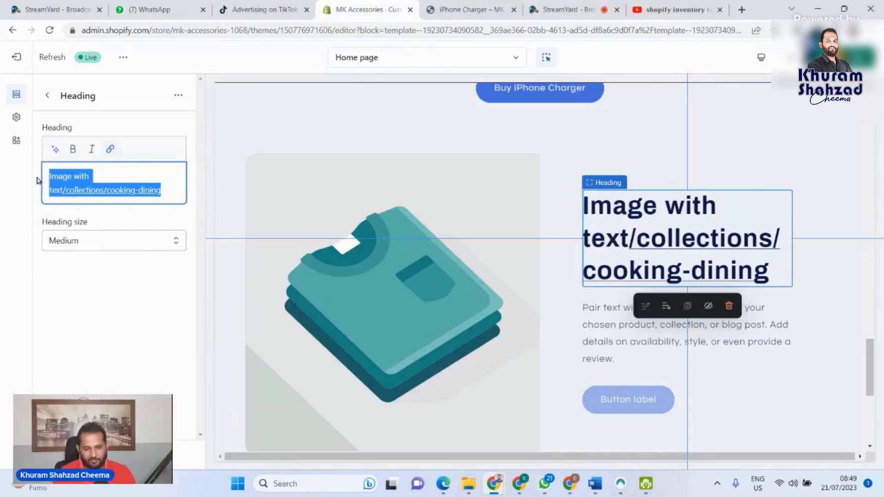
text(Cooking)
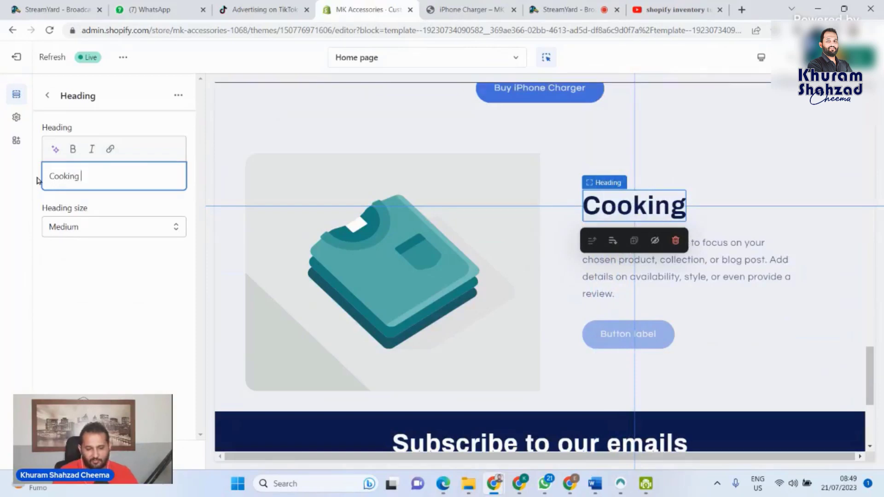
text( & Di)
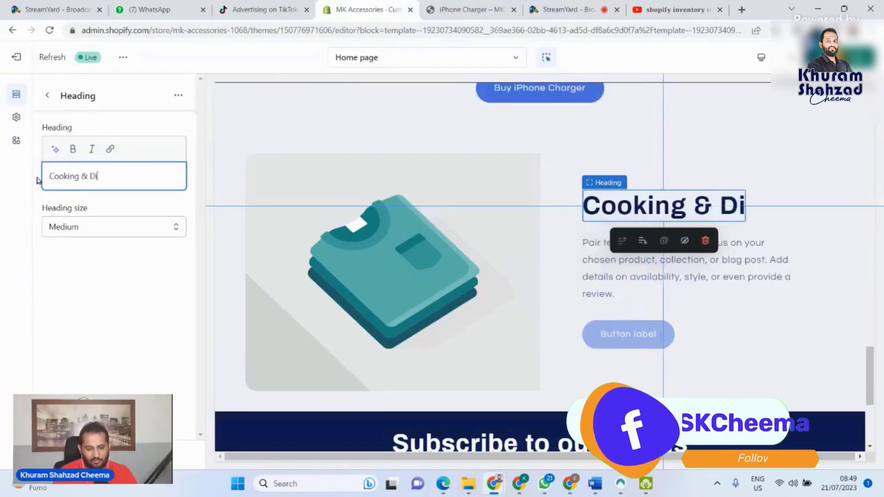
text(nin)
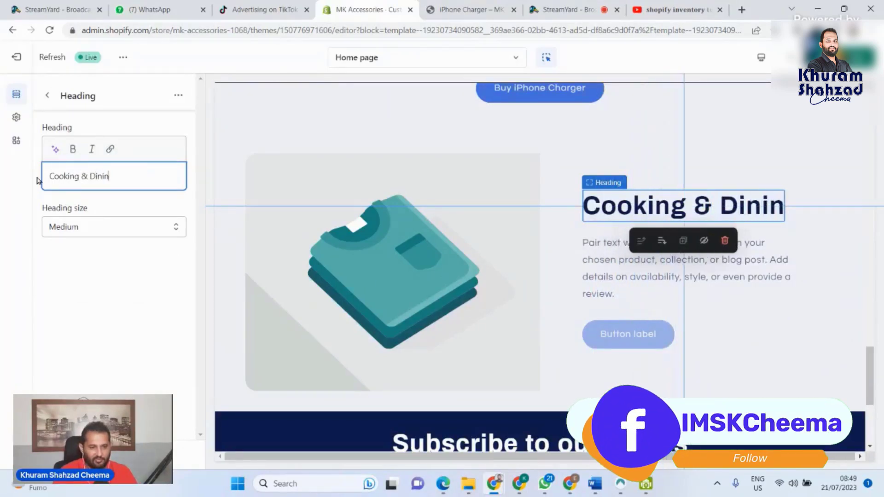
text(g)
drag(124, 172, 19, 178)
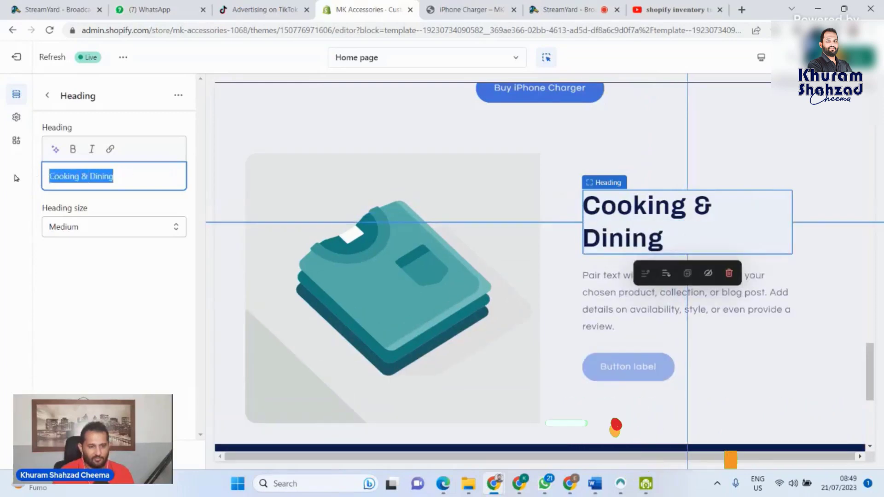
- Link the "Cooking & Dining" heading to the Cooking & Dining collection, opening in a new window, and save the changes
click(110, 148)
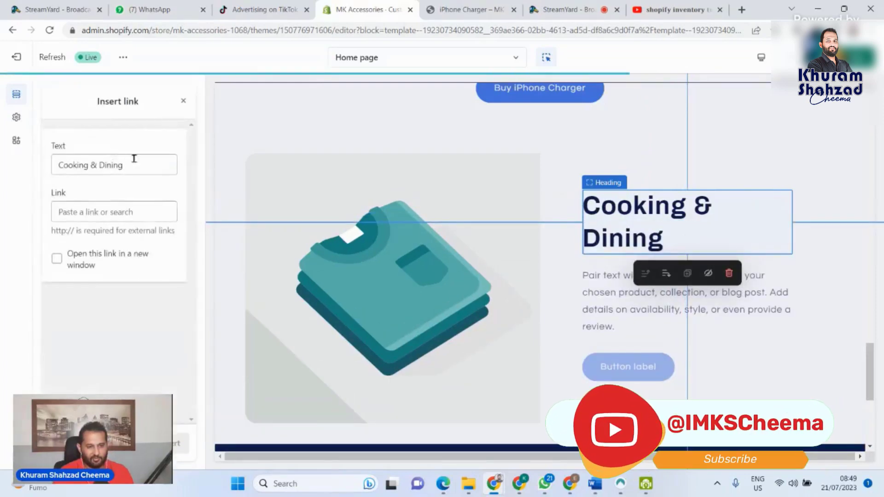
drag(111, 212, 58, 273)
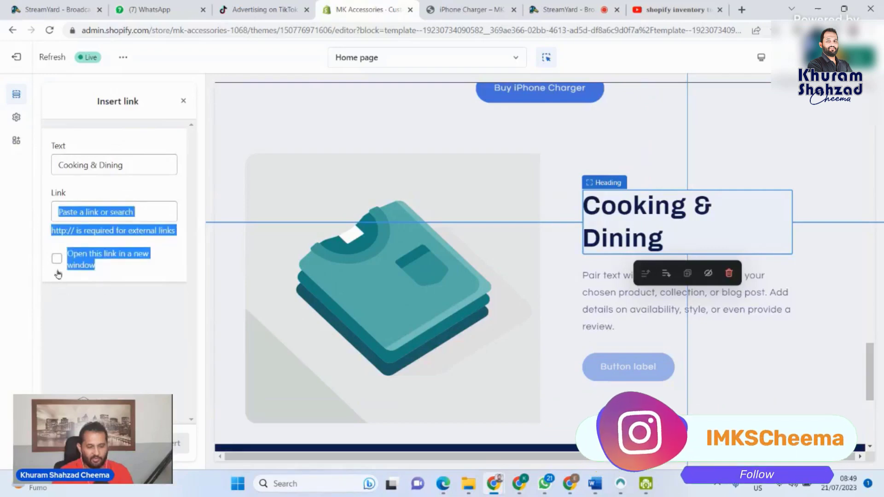
click(57, 258)
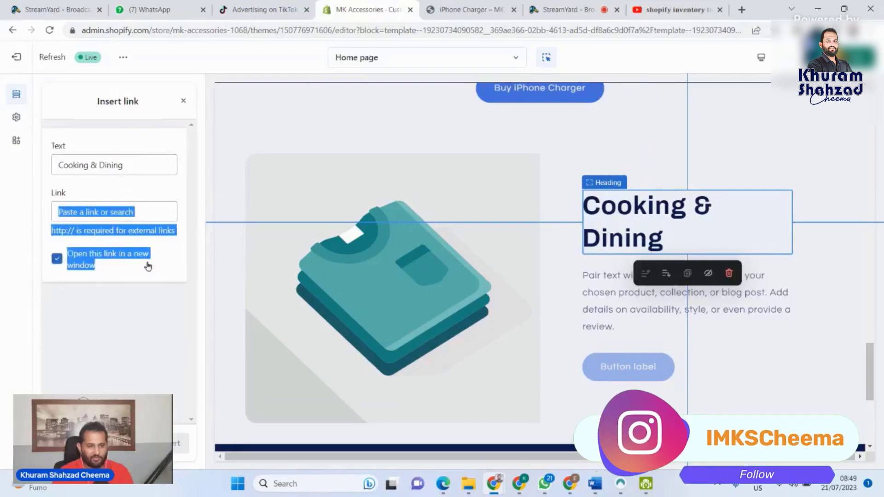
click(143, 165)
drag(143, 164, 43, 166)
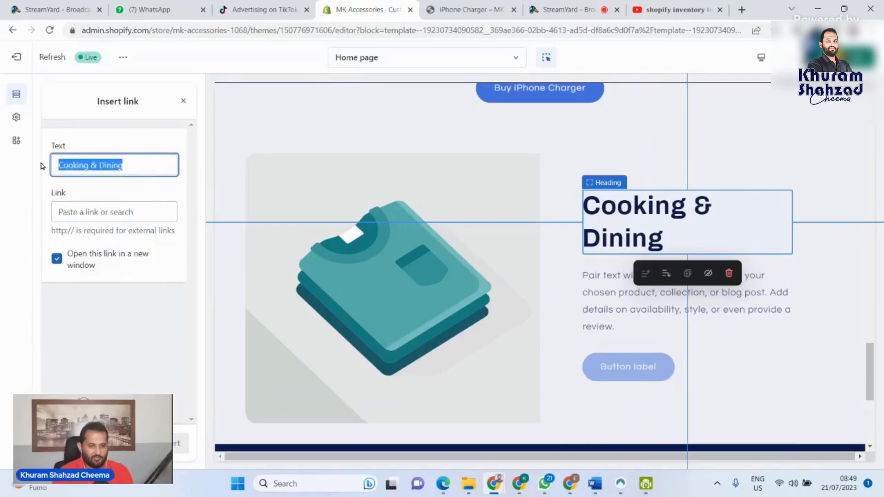
click(108, 214)
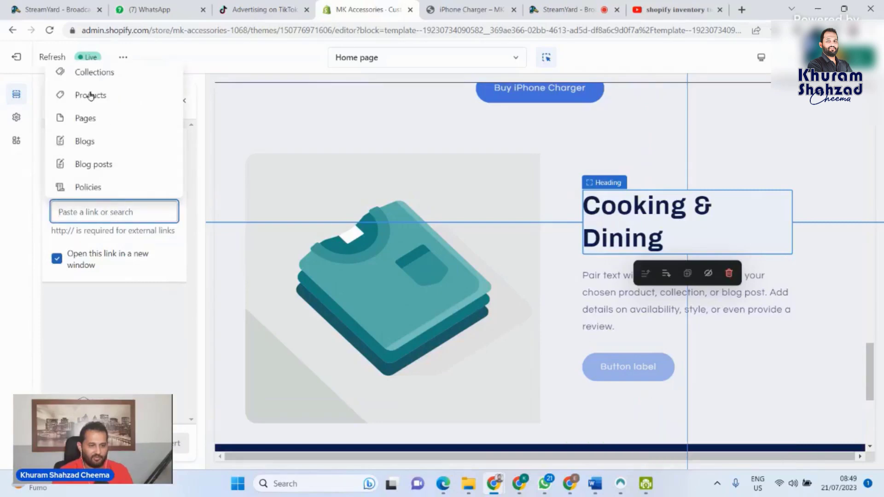
click(98, 75)
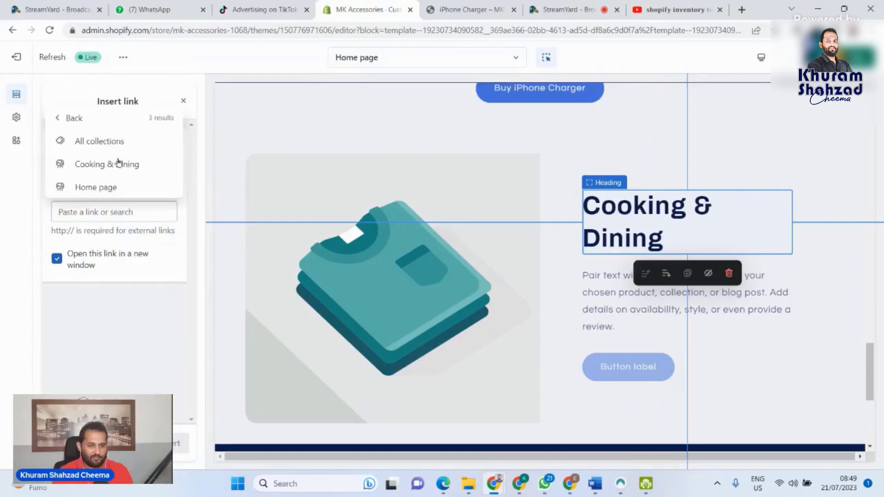
click(112, 164)
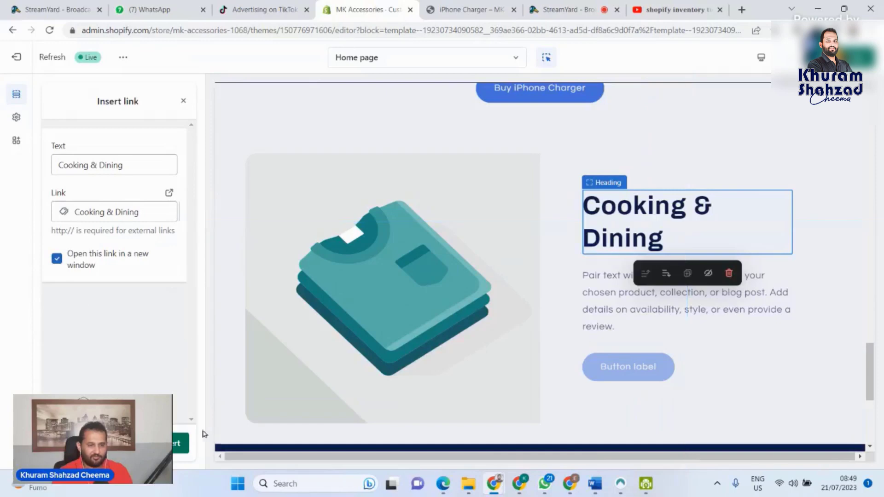
click(181, 444)
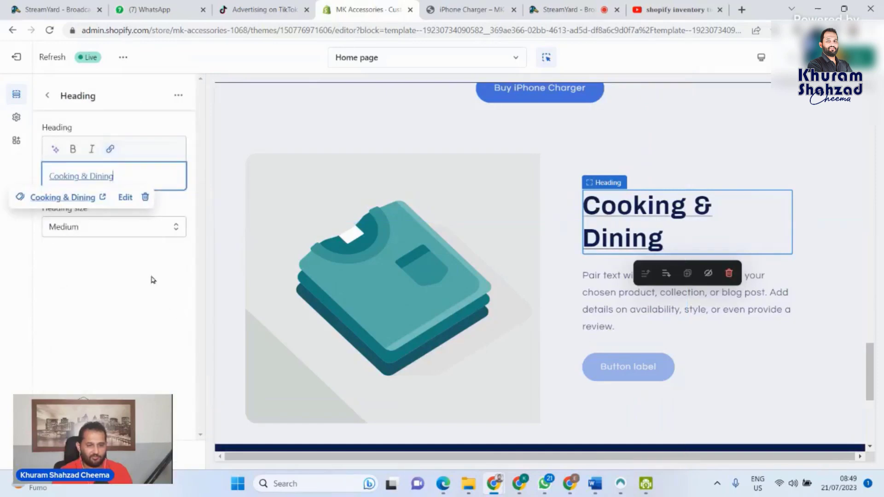
click(152, 280)
click(860, 57)
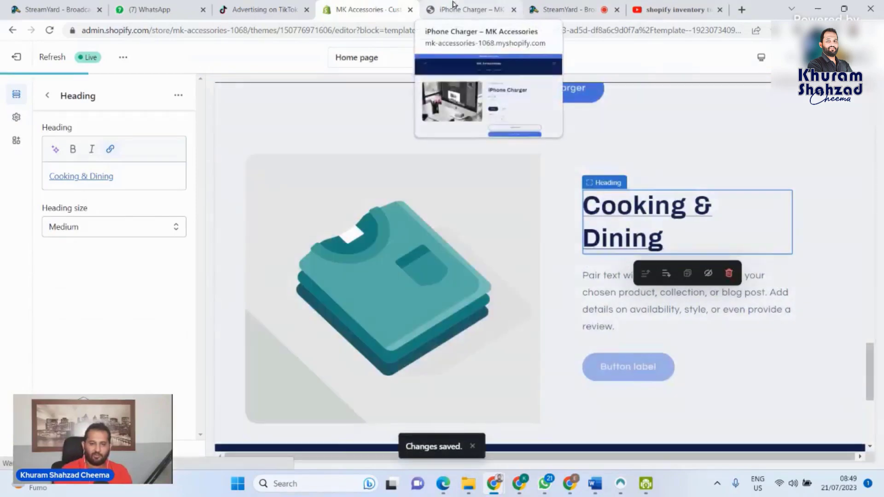
- Check the content and style settings of the Image with text section's text block and the label and link settings of its button
click(47, 96)
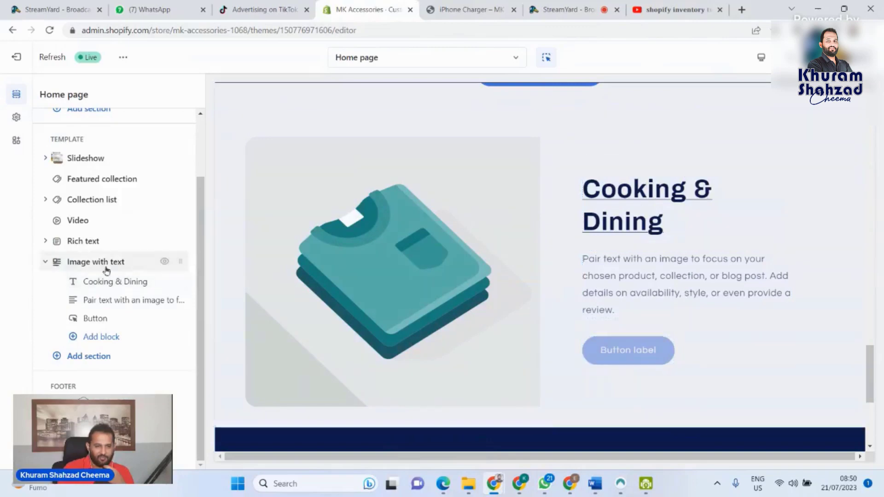
click(111, 301)
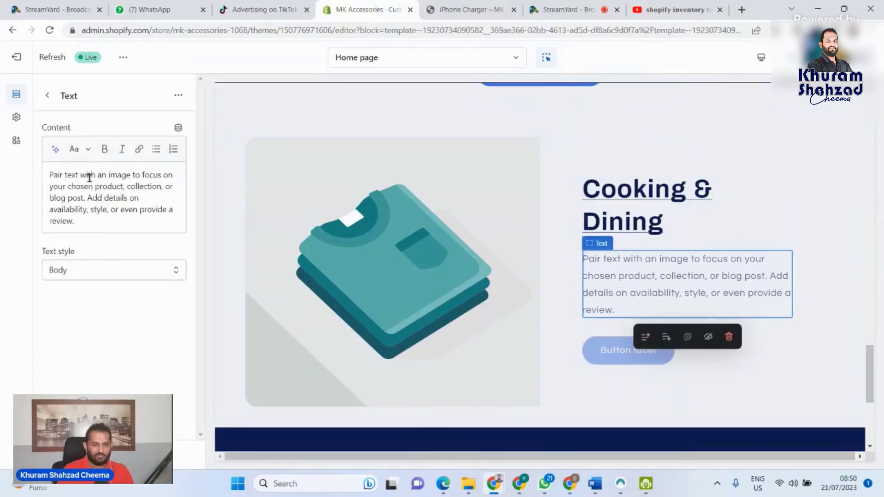
click(47, 95)
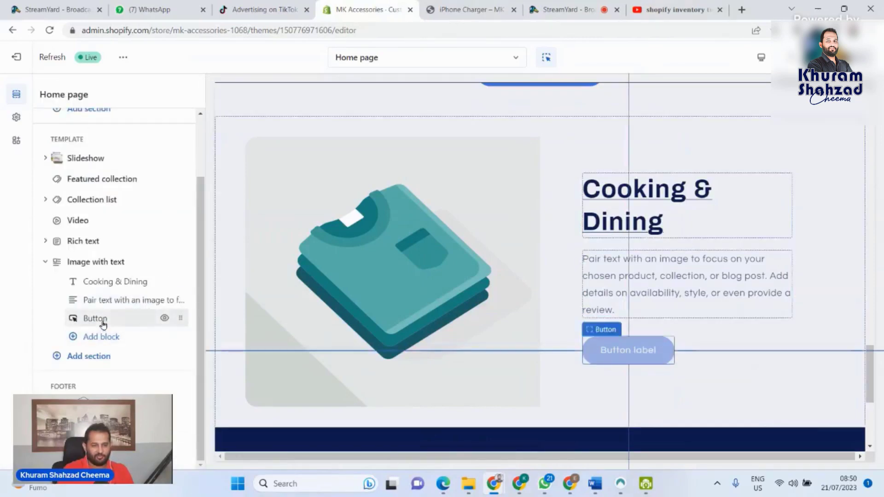
click(104, 325)
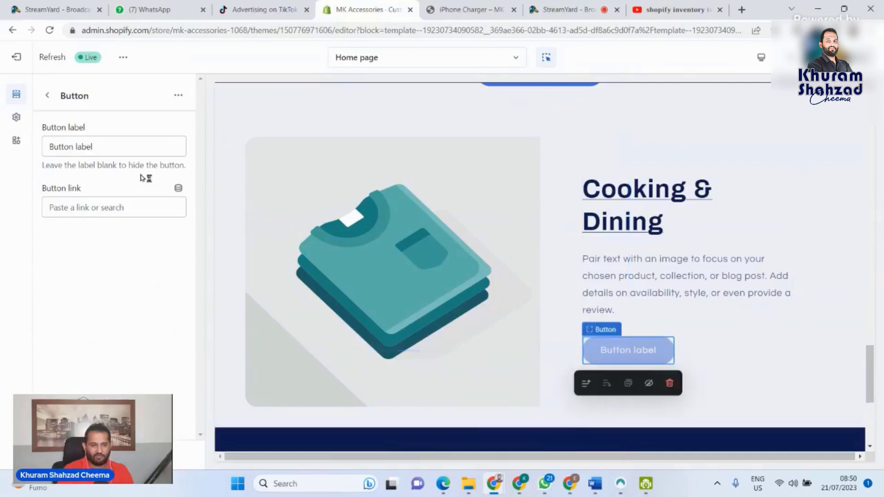
click(47, 97)
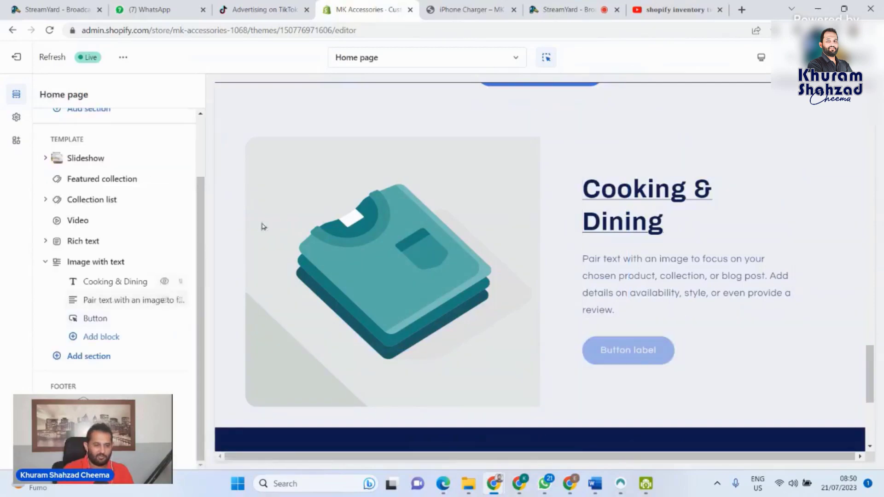
- Set the Image with text section's image to the free ramen noodles picture found by searching "cooking", and save
click(93, 262)
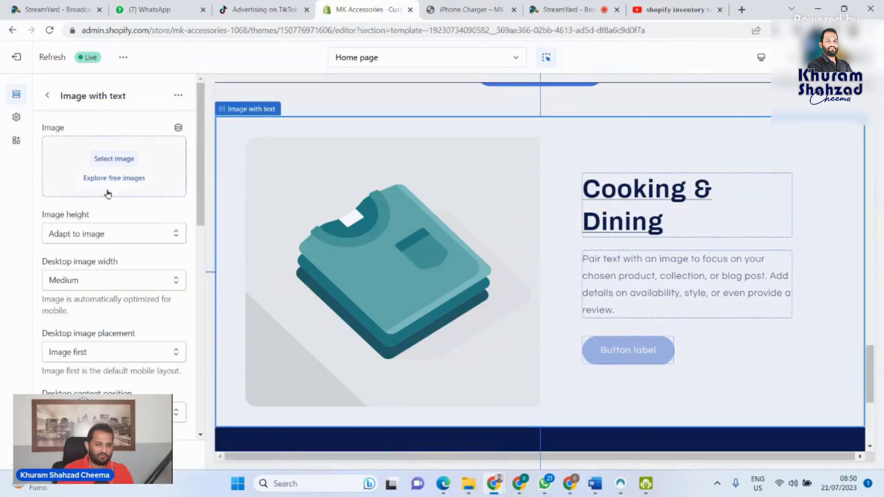
click(120, 179)
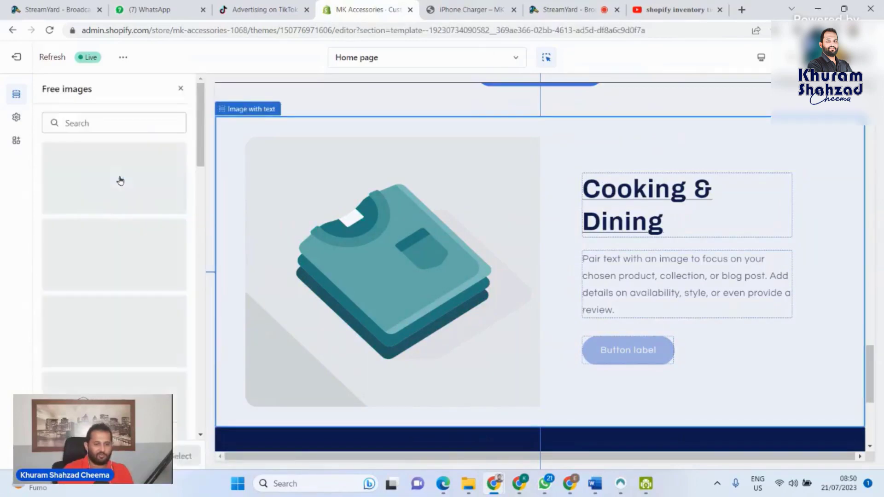
click(113, 123)
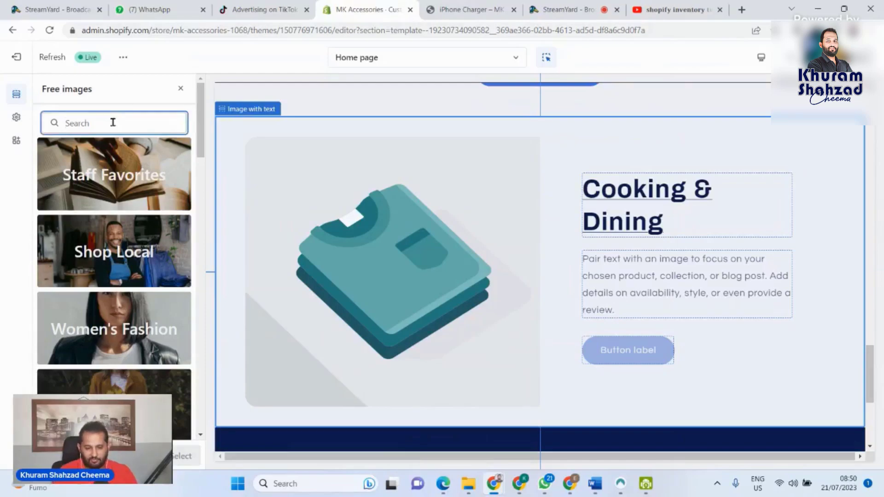
text(cooking)
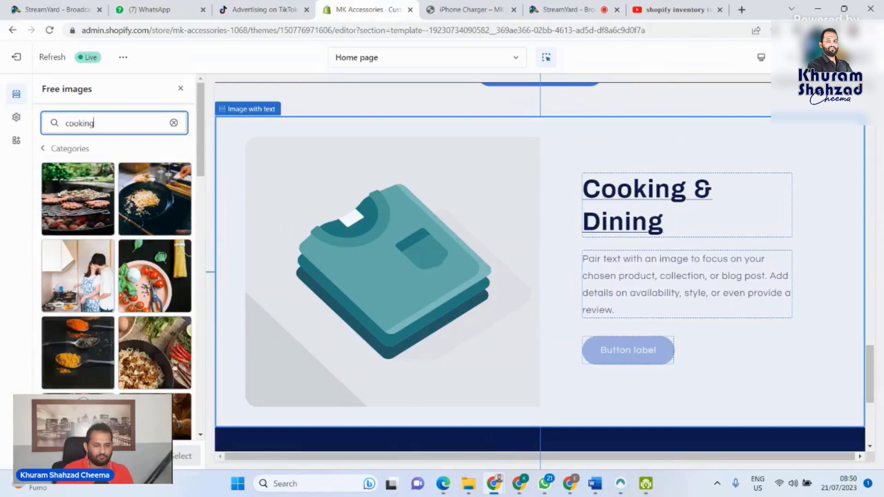
scroll(160, 358, down, 2)
click(159, 302)
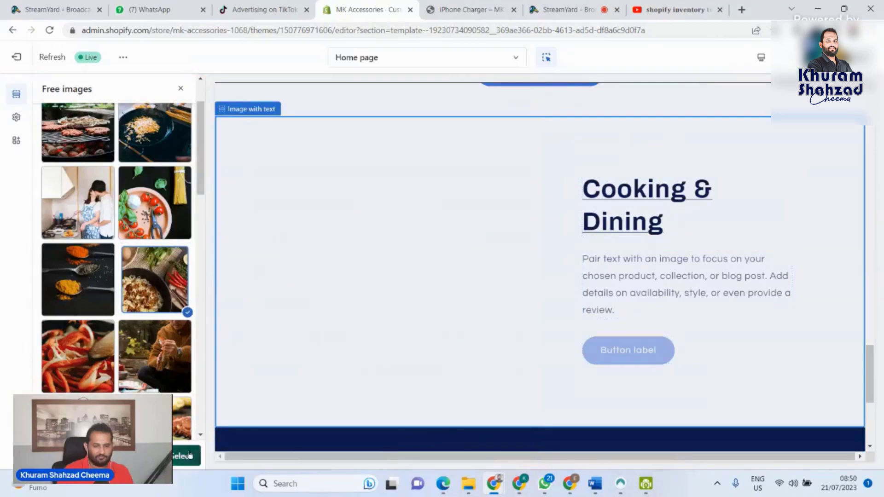
click(189, 454)
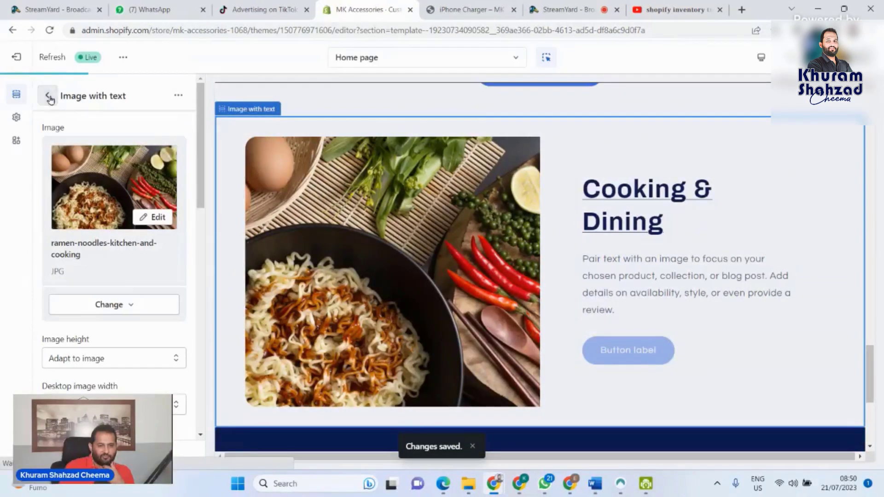
click(46, 95)
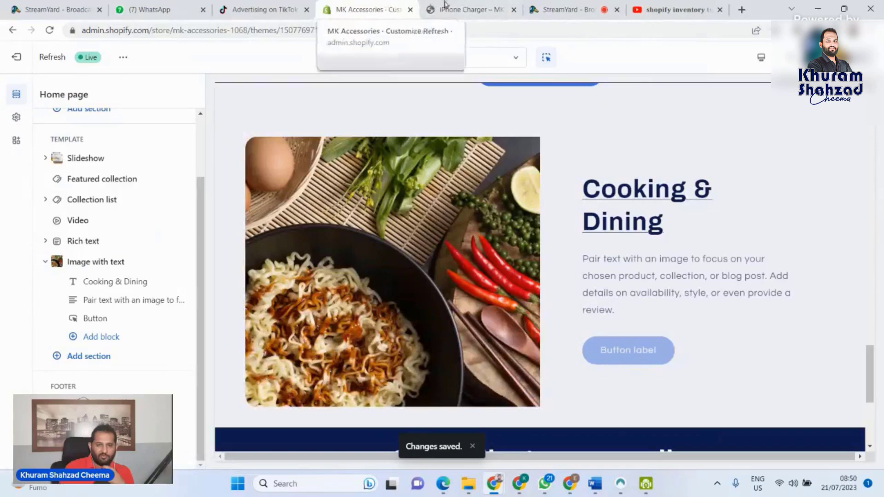
- Reload the live storefront, view the home page's Image with text section and test its Cooking & Dining heading link
click(472, 5)
click(108, 32)
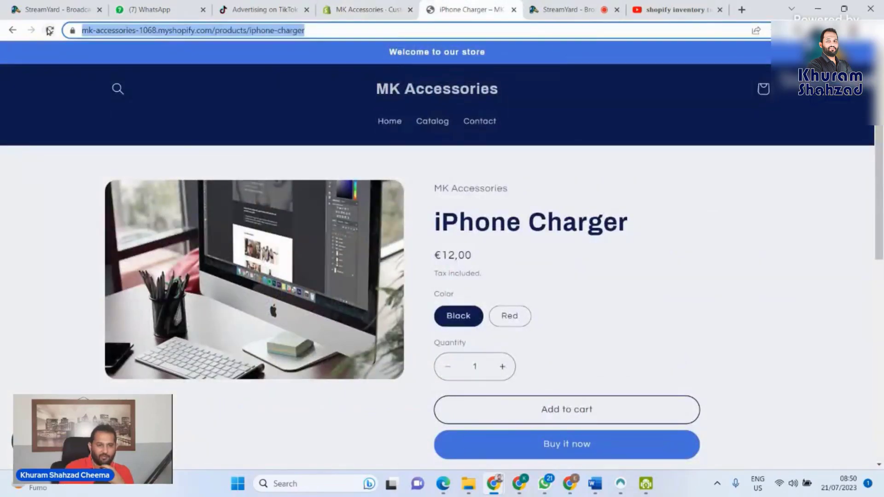
click(49, 30)
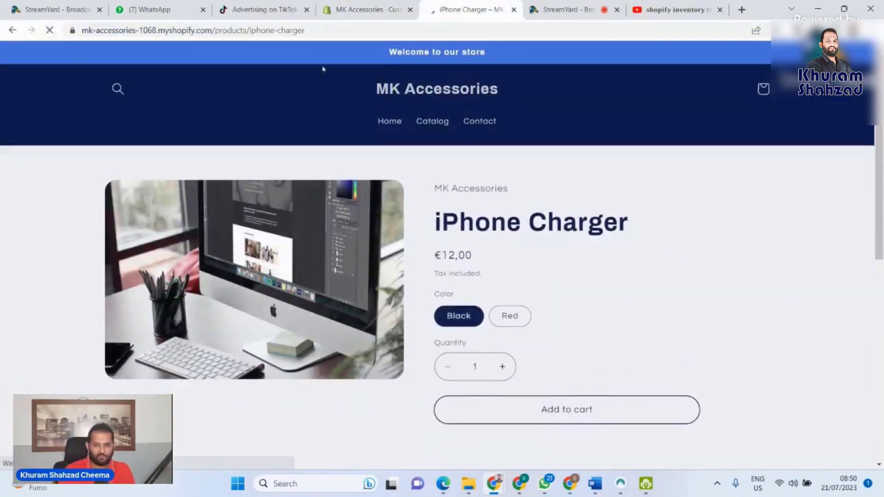
click(389, 121)
scroll(311, 278, down, 1)
scroll(311, 278, down, 8)
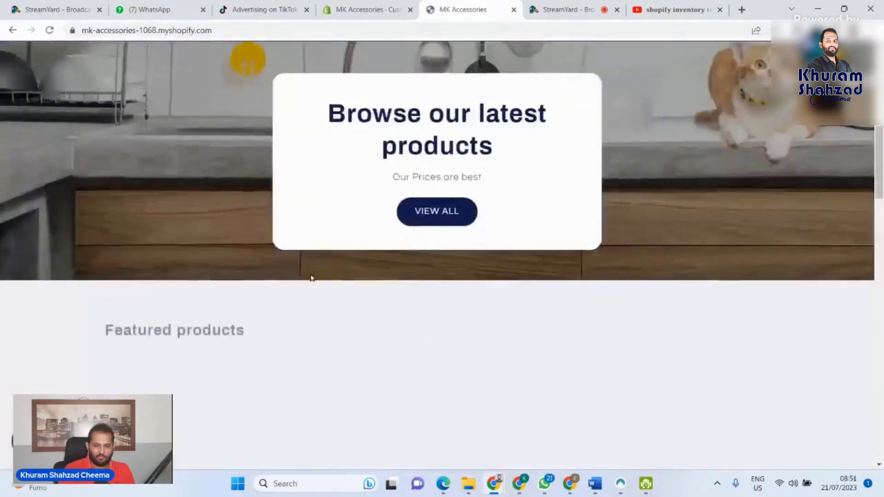
scroll(311, 278, down, 20)
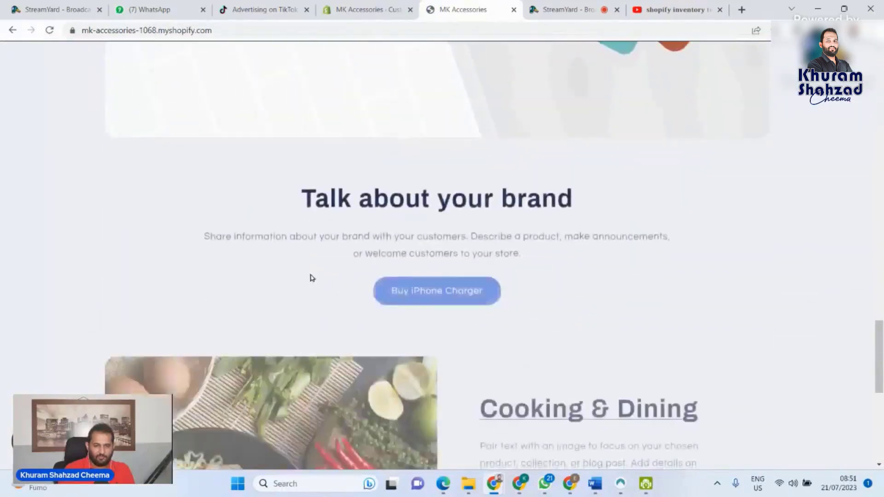
scroll(311, 278, down, 5)
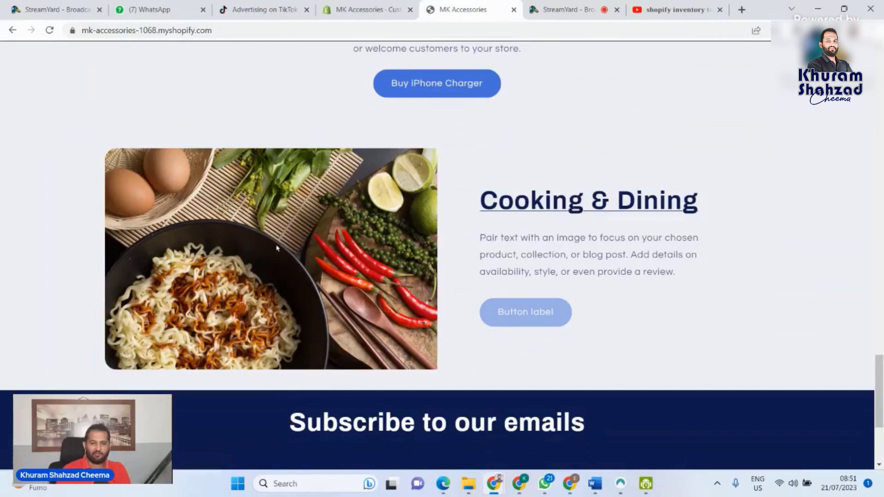
click(560, 203)
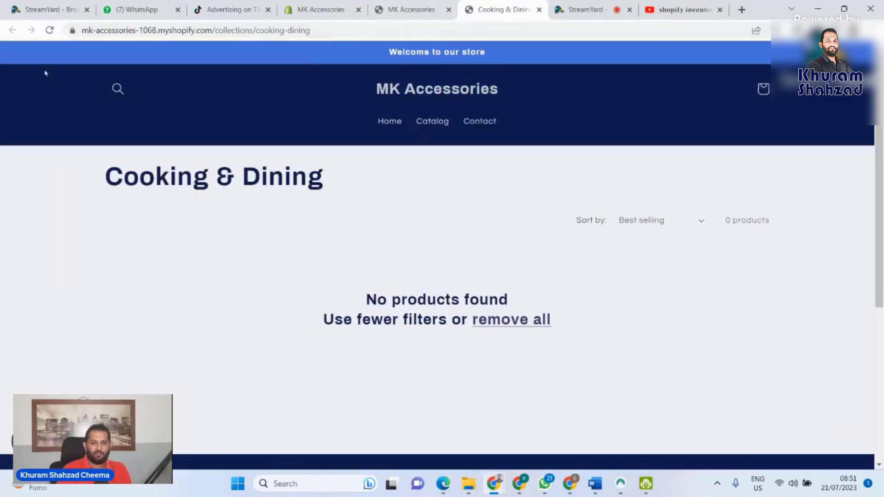
- Return from the collection page to the storefront's home page and review its sections from the slideshow to Image with text
click(398, 122)
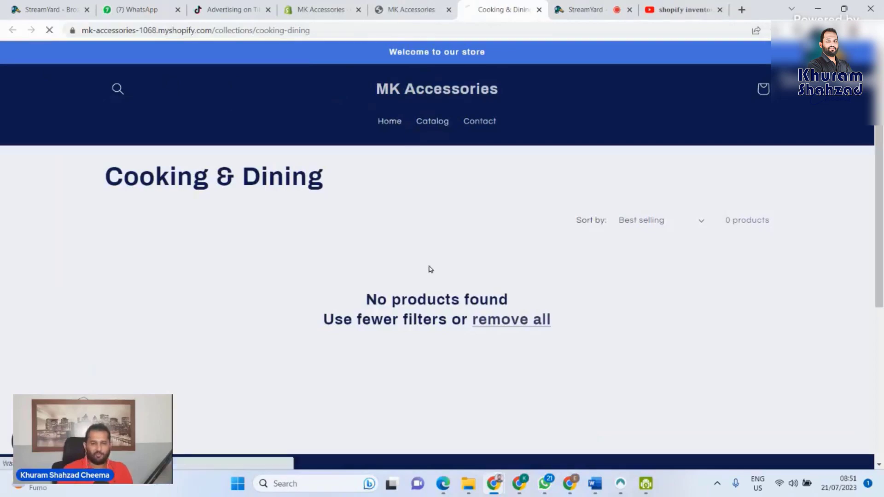
scroll(407, 315, down, 15)
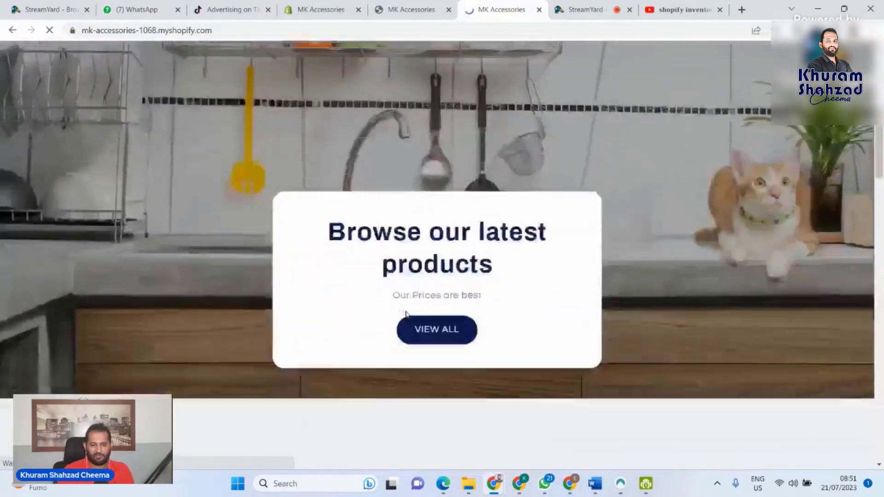
scroll(406, 315, up, 3)
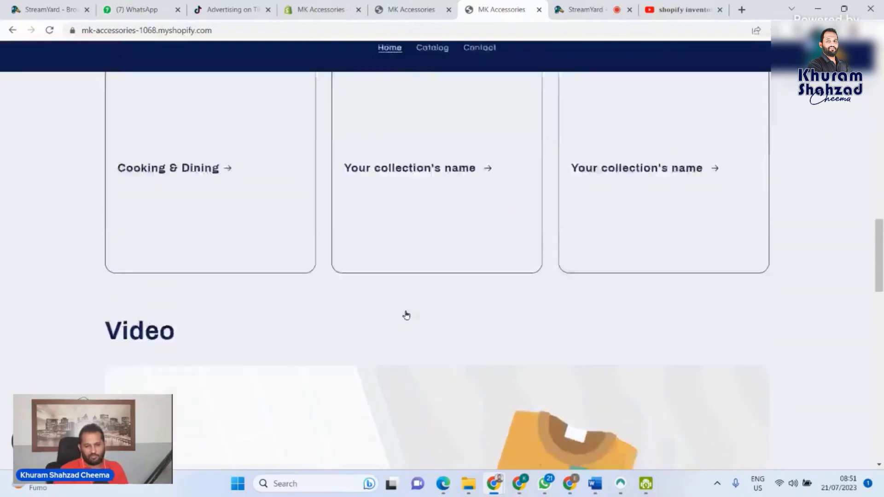
scroll(406, 315, down, 15)
scroll(406, 315, down, 5)
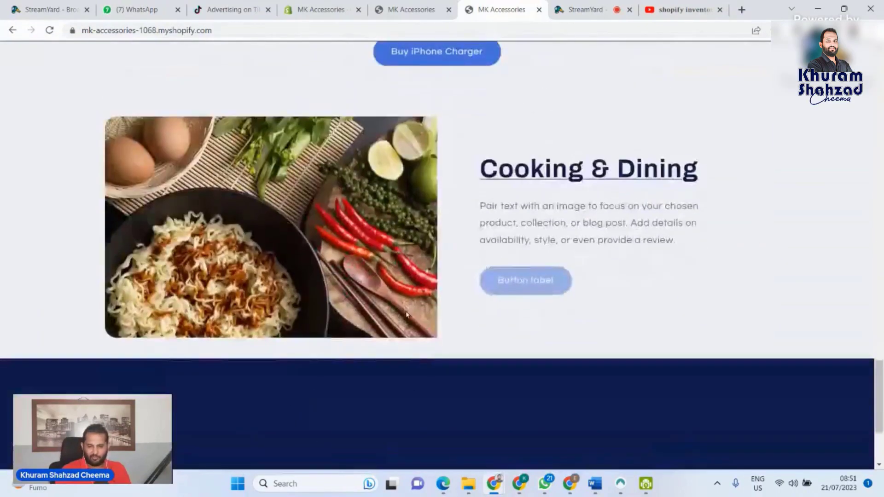
scroll(406, 315, up, 3)
scroll(407, 315, up, 5)
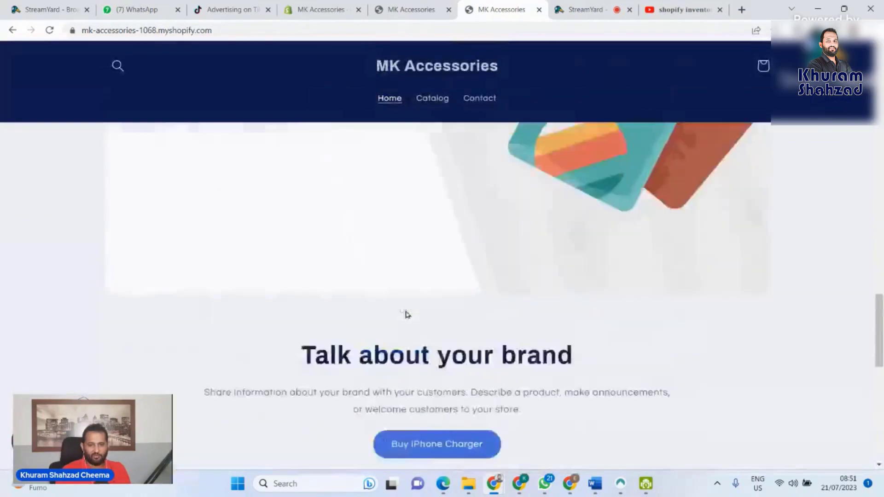
scroll(407, 315, down, 2)
scroll(407, 315, up, 6)
scroll(406, 315, up, 15)
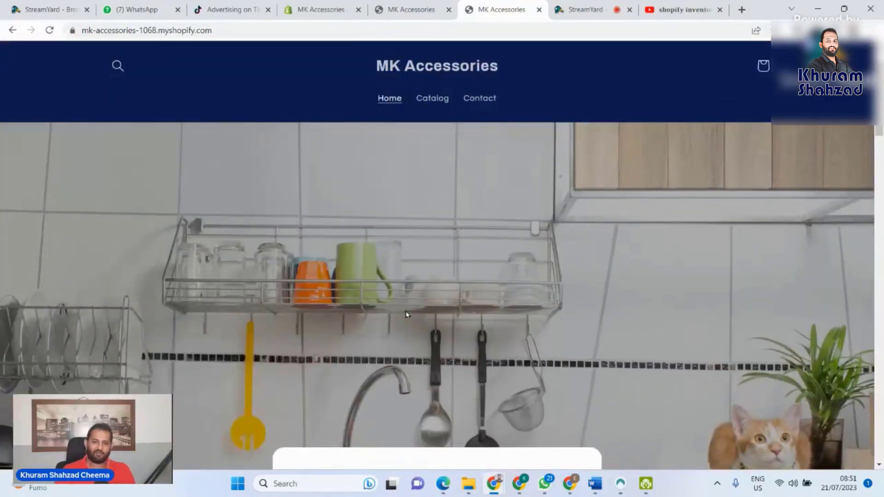
- Go back to the theme editor and open the Products templates in the page selector
click(403, 6)
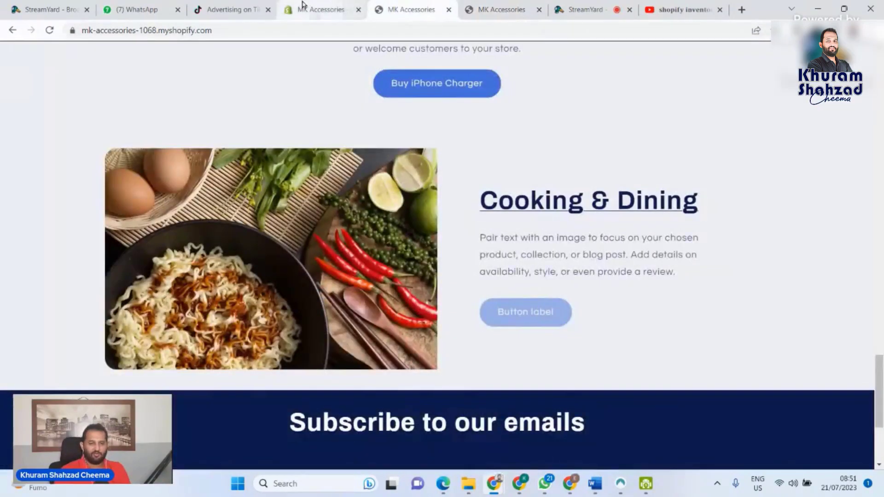
click(318, 9)
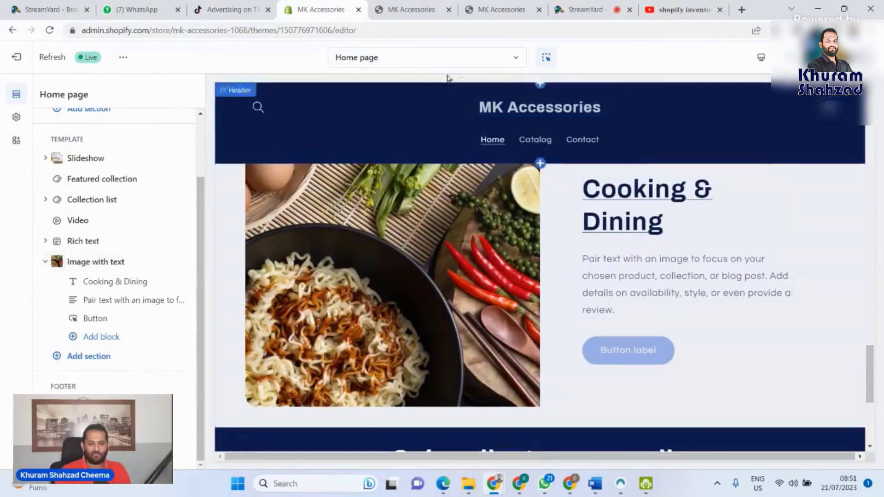
click(458, 56)
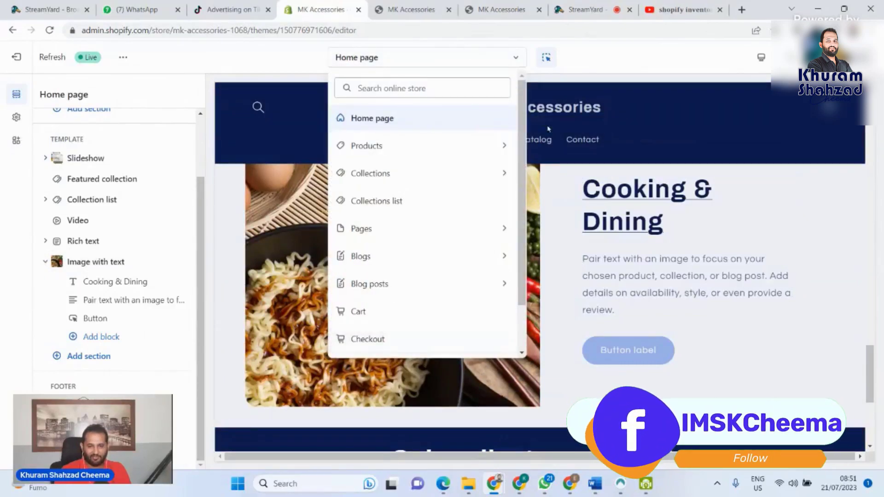
click(377, 146)
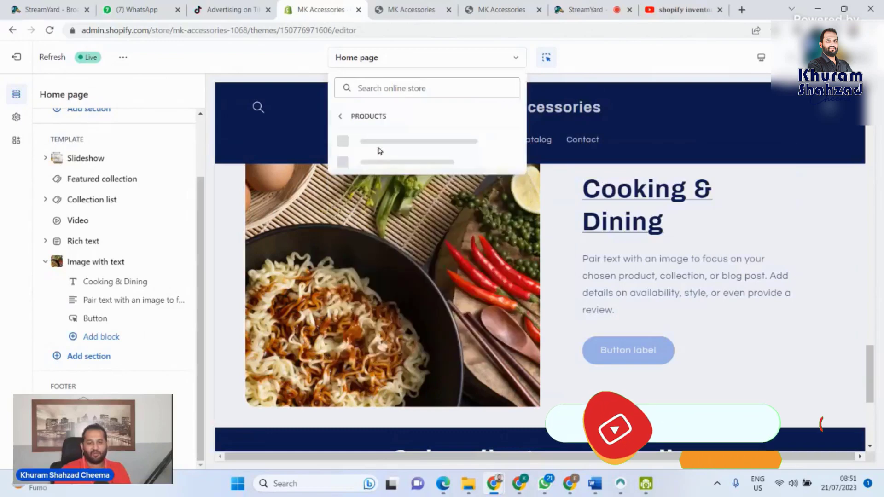